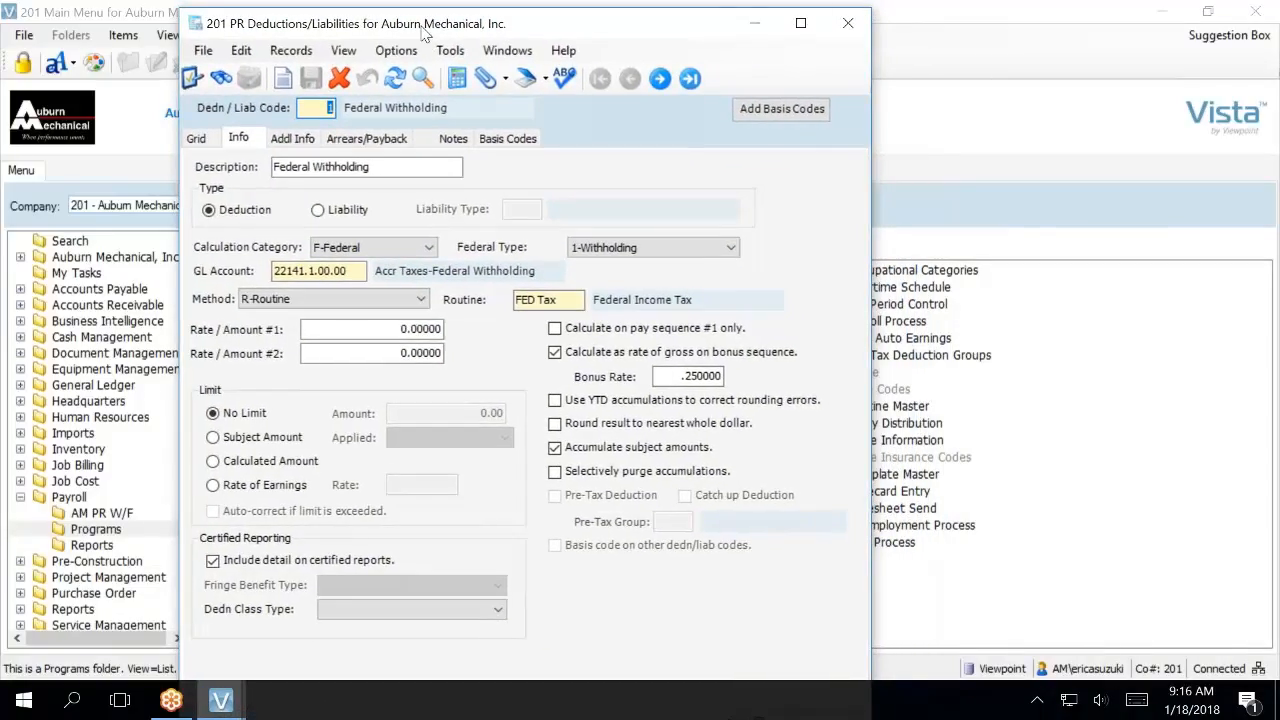
# Maximize the PR Deductions/Liabilities window and show all deduction and liability codes as a grid.
pyautogui.moveTo(421, 30); pyautogui.dragTo(462, 28)
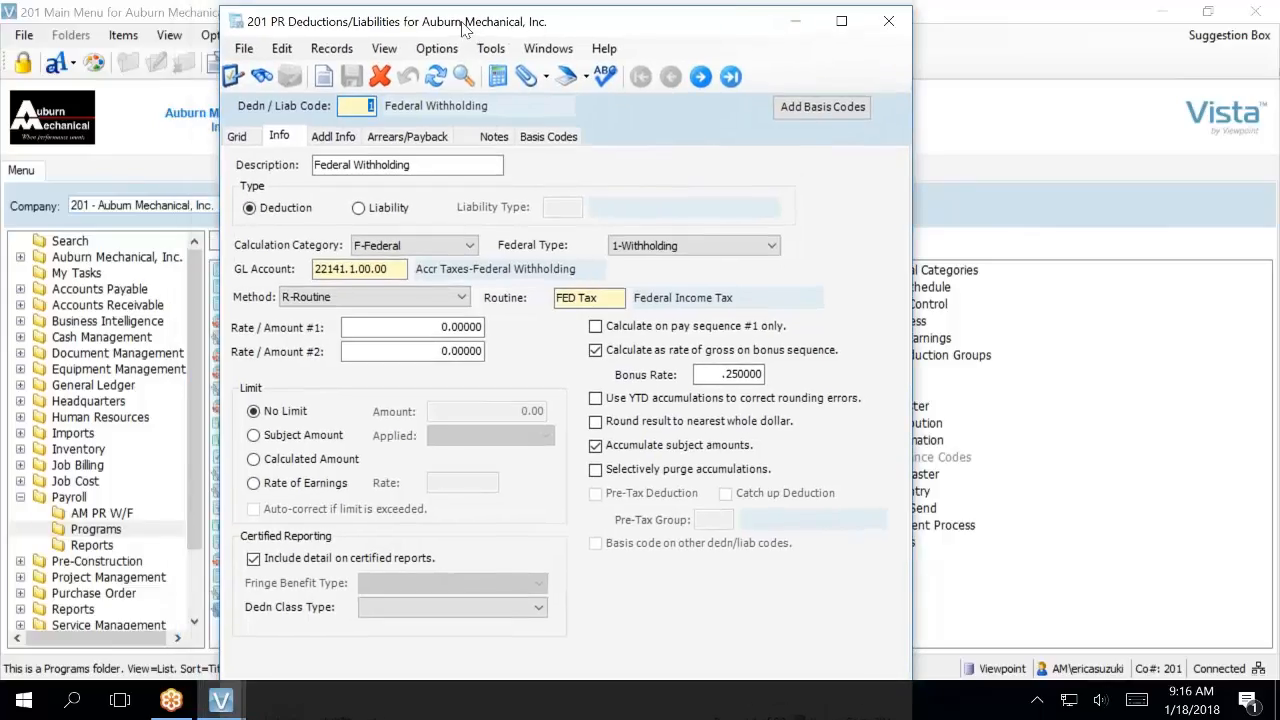
pyautogui.click(841, 22)
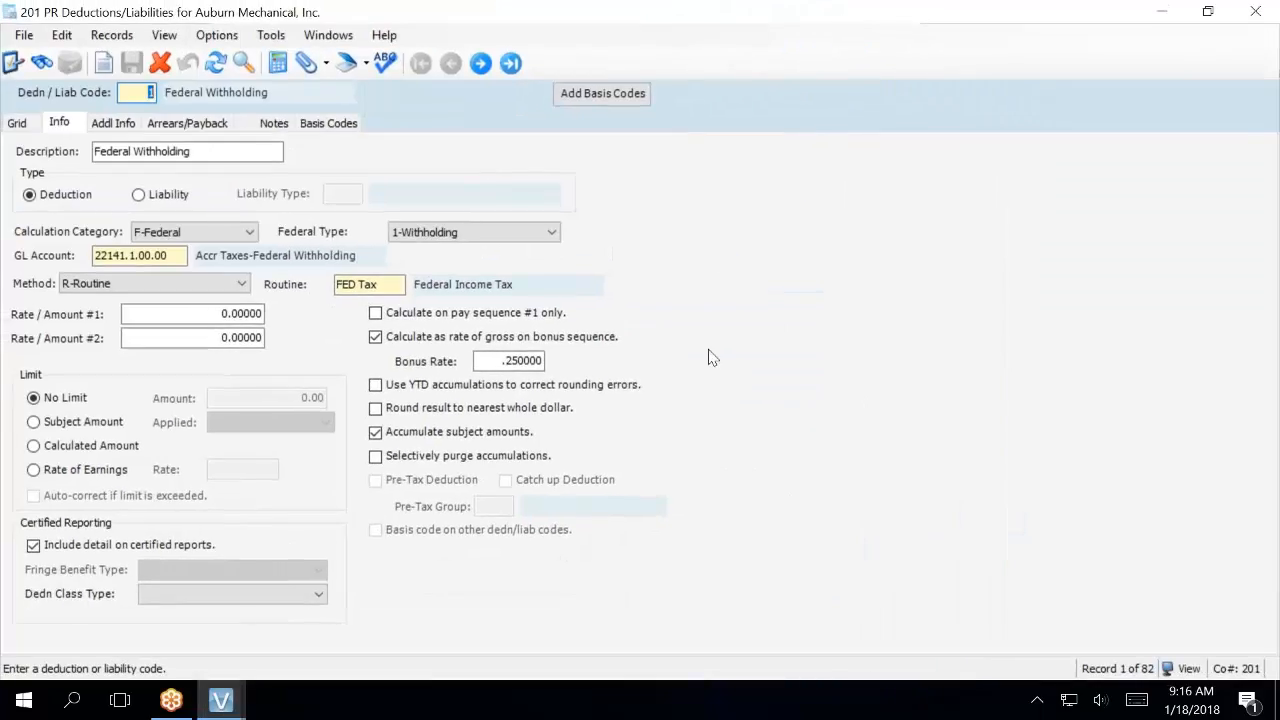
pyautogui.click(105, 128)
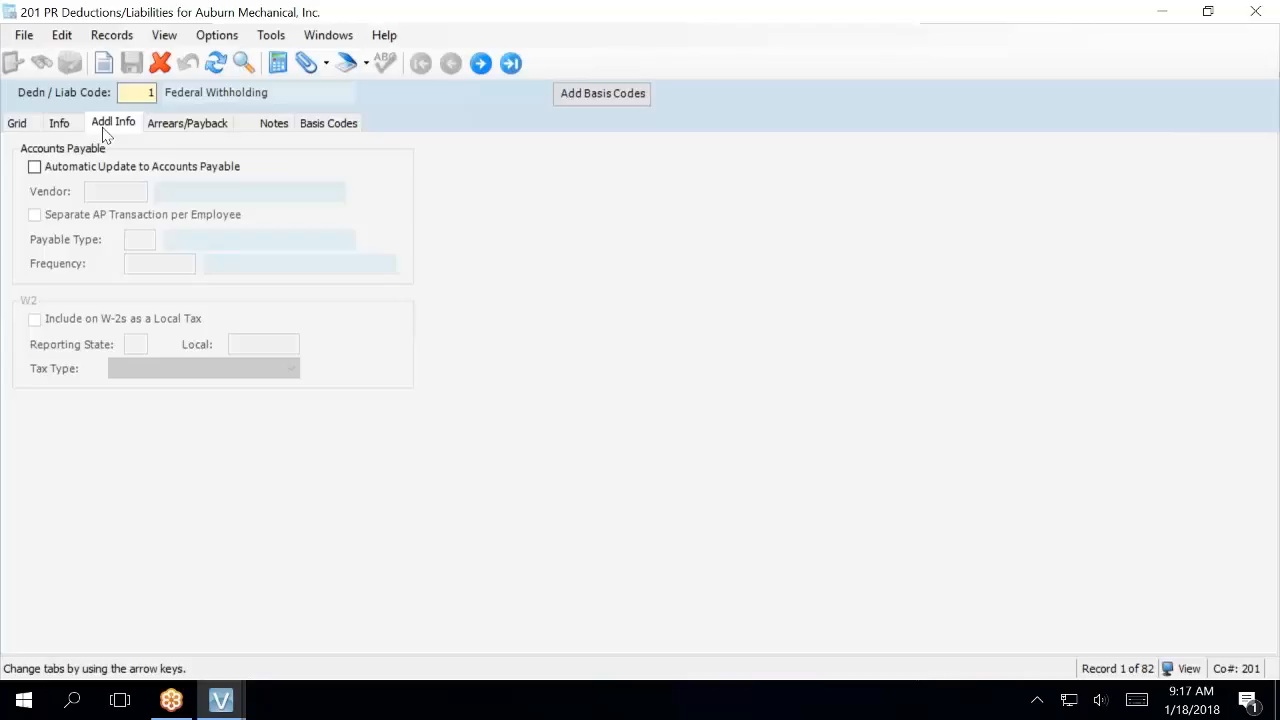
pyautogui.click(35, 127)
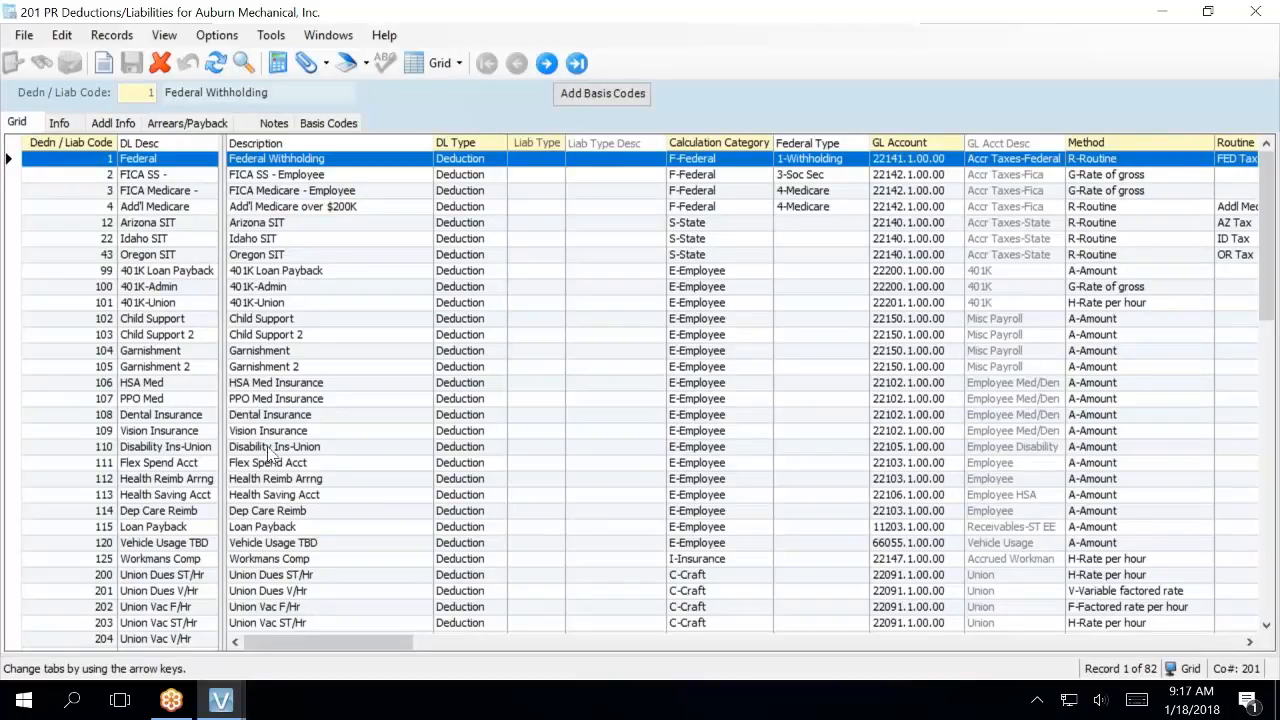
# Examine the pre-tax and accounts payable update columns across the deduction and liability codes.
pyautogui.moveTo(318, 641); pyautogui.dragTo(836, 634)
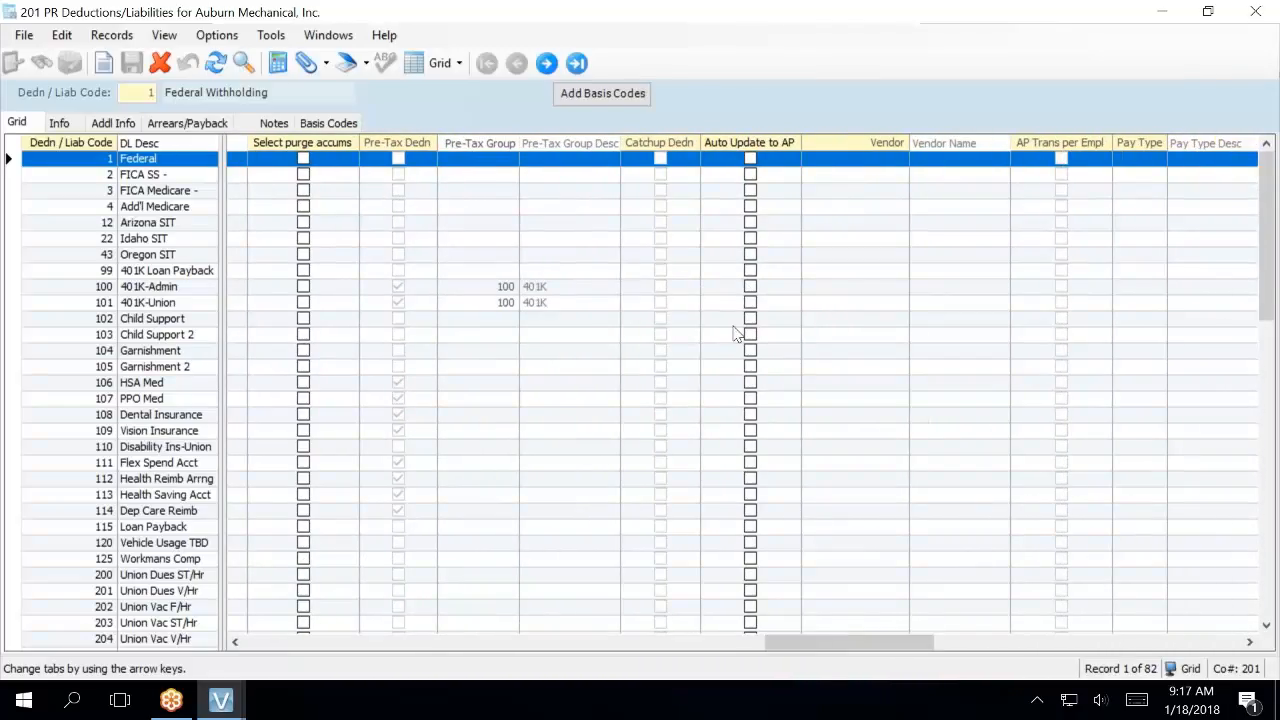
pyautogui.click(721, 144)
pyautogui.moveTo(471, 147); pyautogui.dragTo(706, 142)
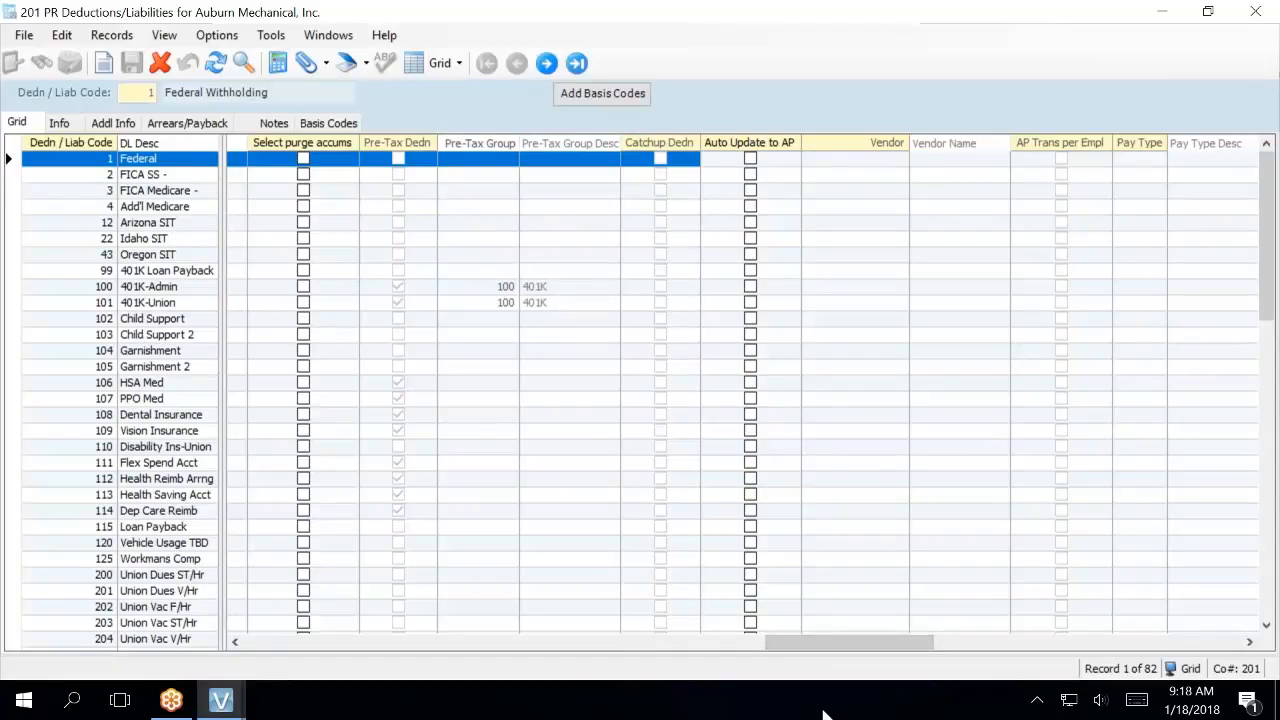
pyautogui.moveTo(808, 645); pyautogui.dragTo(734, 680)
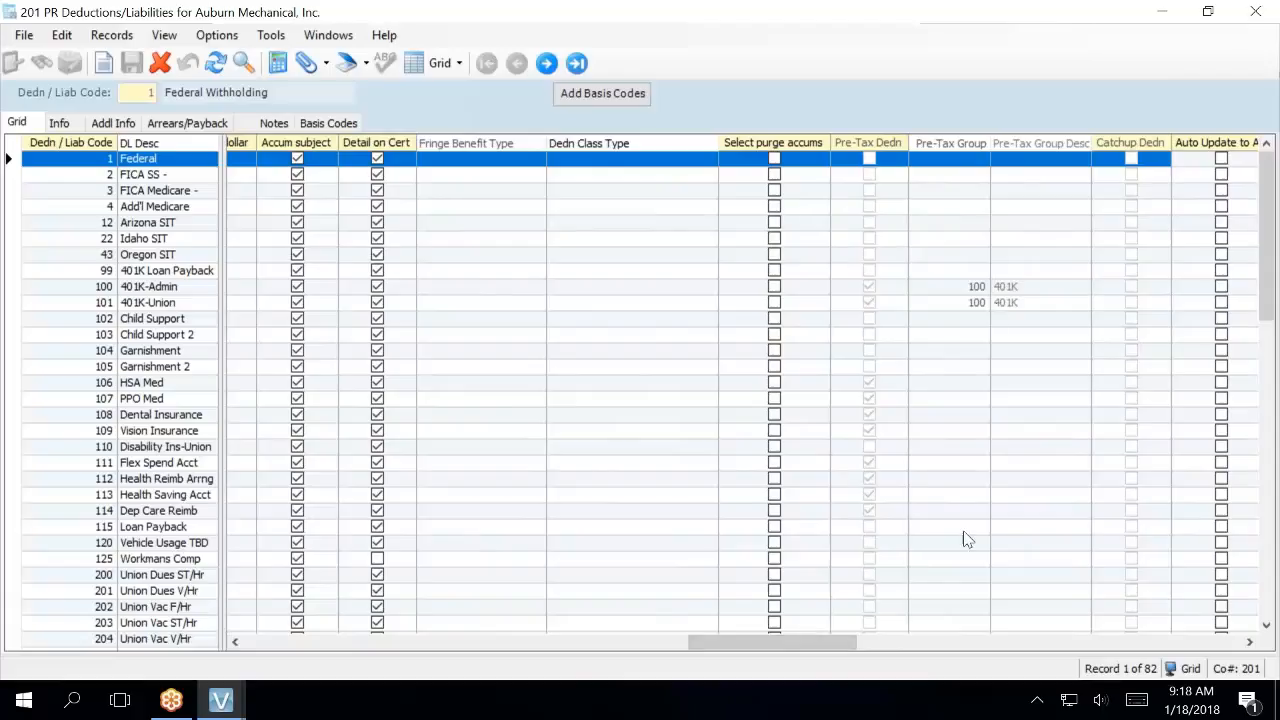
pyautogui.moveTo(793, 651); pyautogui.dragTo(800, 653)
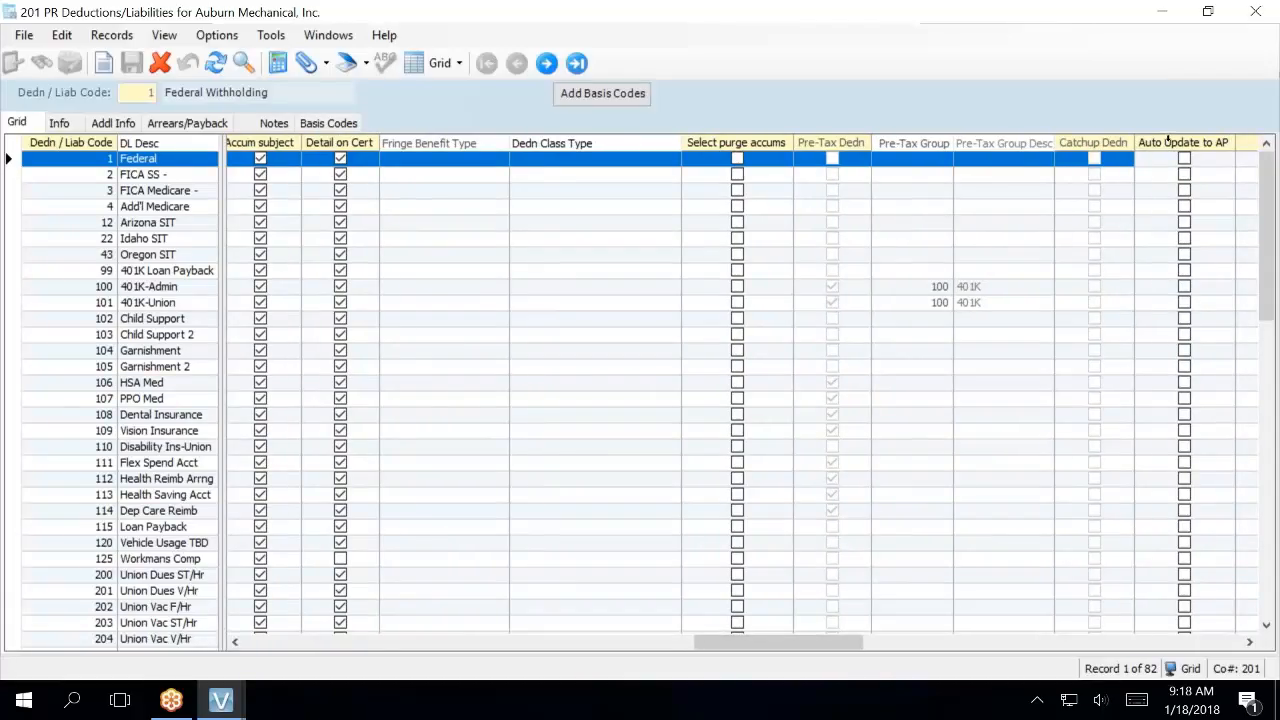
pyautogui.click(1249, 642)
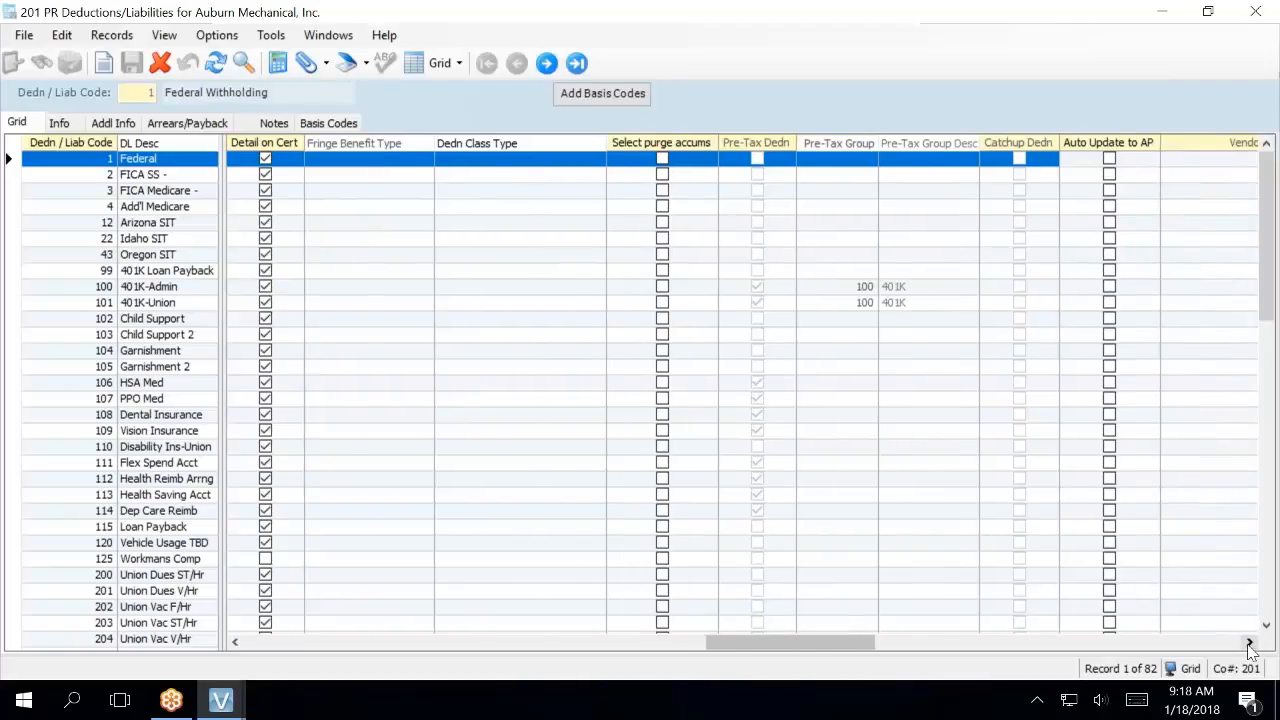
pyautogui.click(1249, 642)
pyautogui.click(1249, 642)
pyautogui.click(1249, 642)
pyautogui.click(1249, 642)
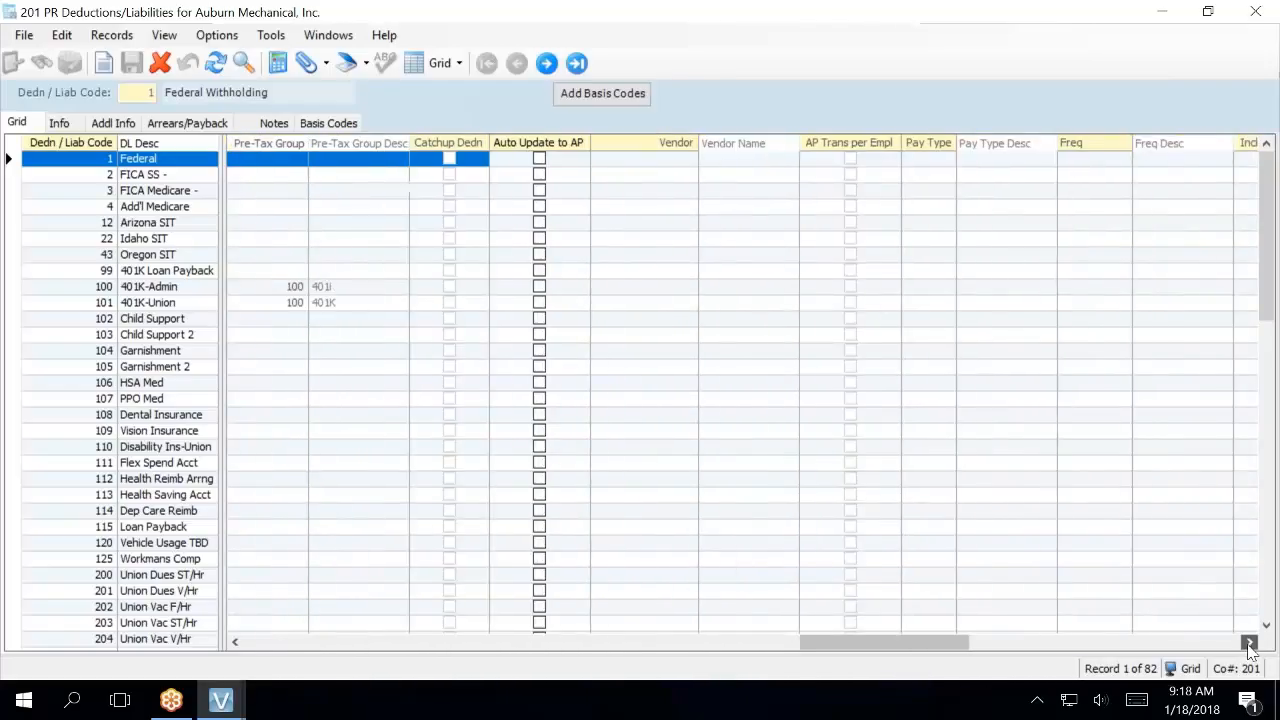
pyautogui.click(1249, 642)
pyautogui.click(1249, 642)
pyautogui.click(1249, 642)
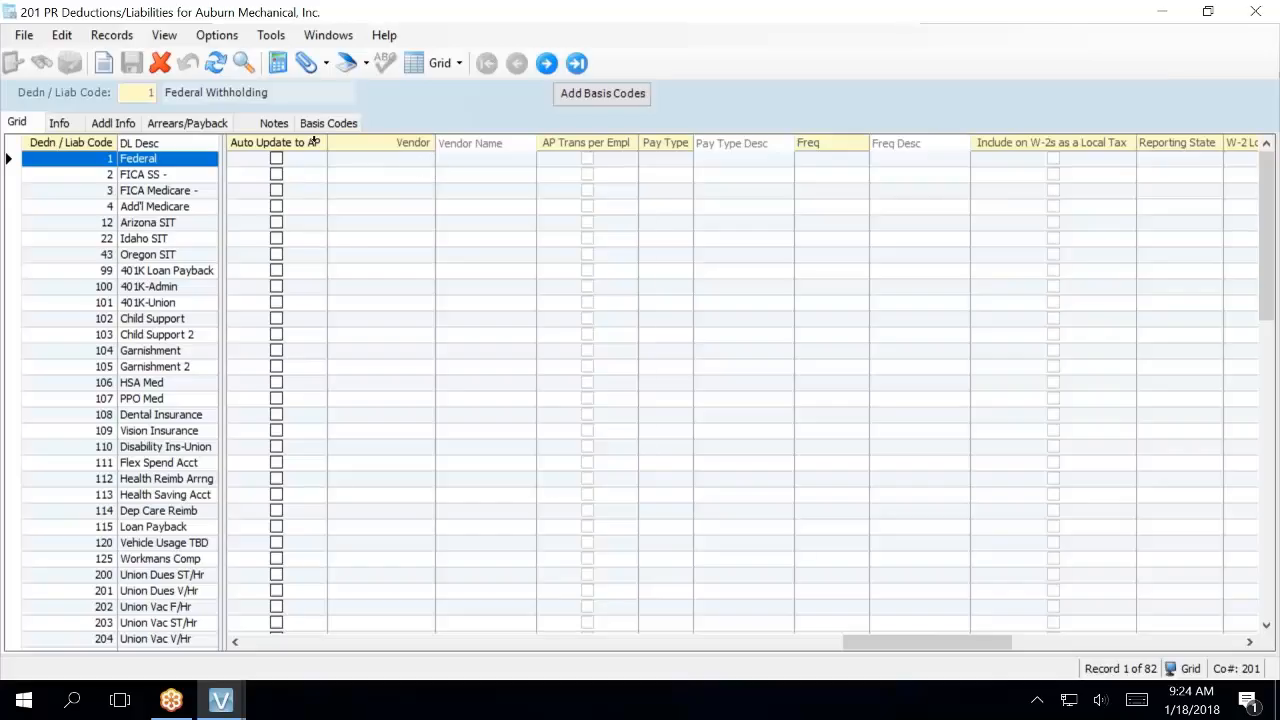
# Turn on Auto Update to AP for code 1 Federal Withholding and assign Internal Revenue Service as its vendor.
pyautogui.click(280, 162)
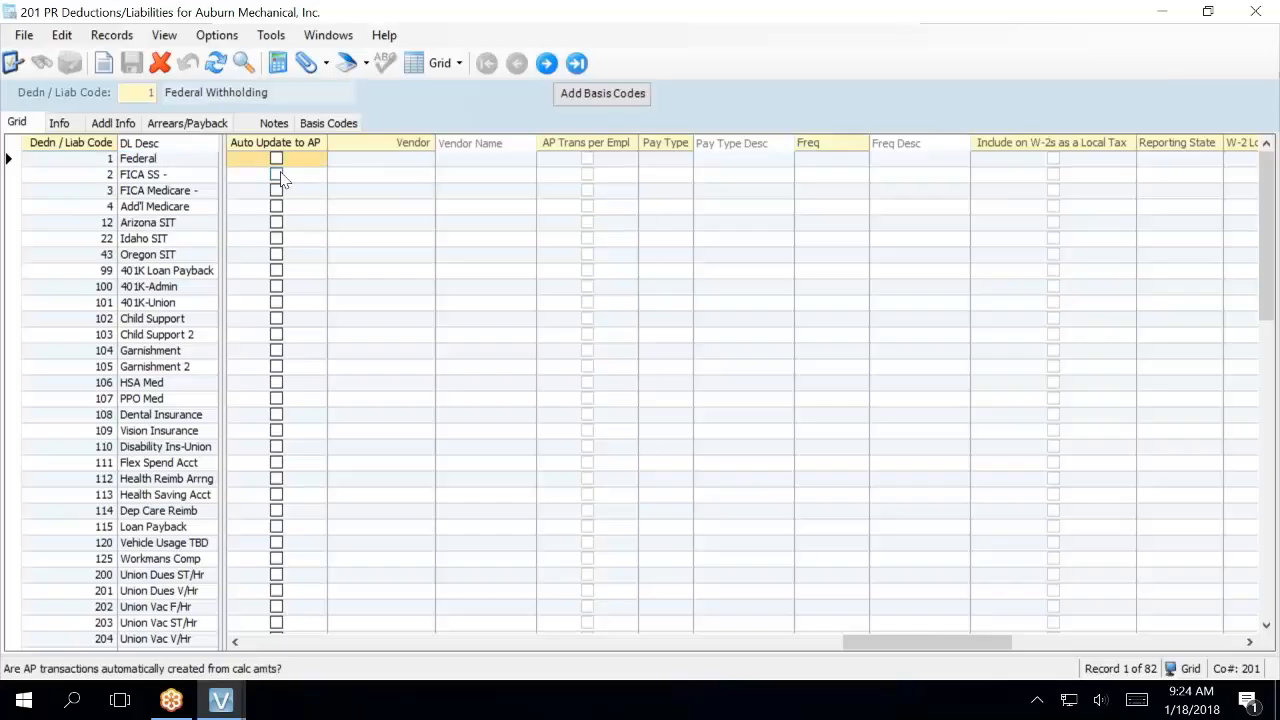
pyautogui.click(278, 160)
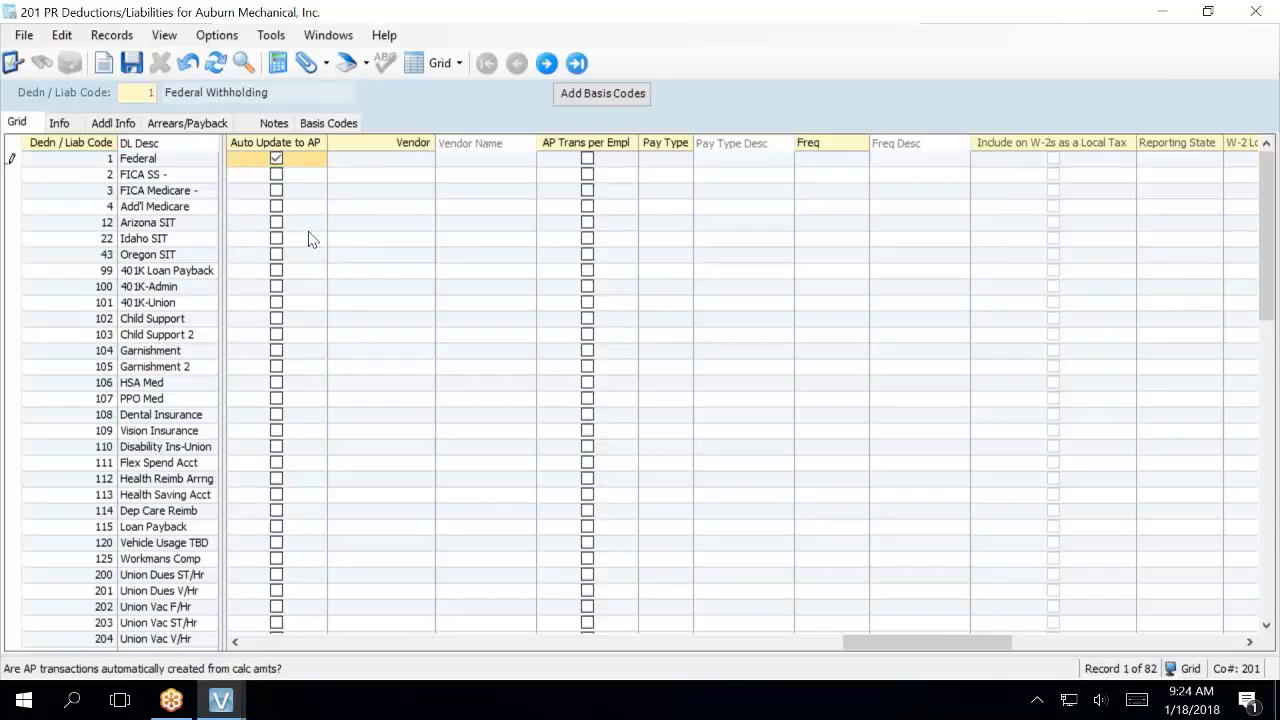
pyautogui.press('Tab')
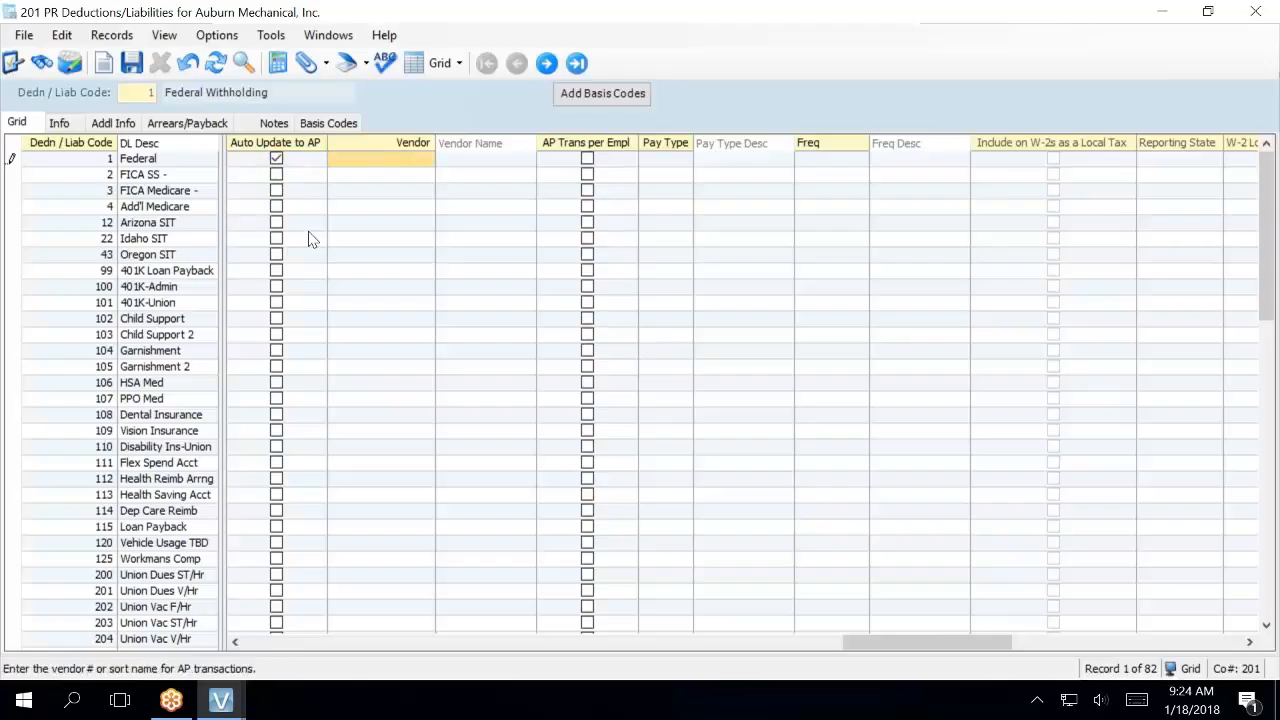
pyautogui.press('F4')
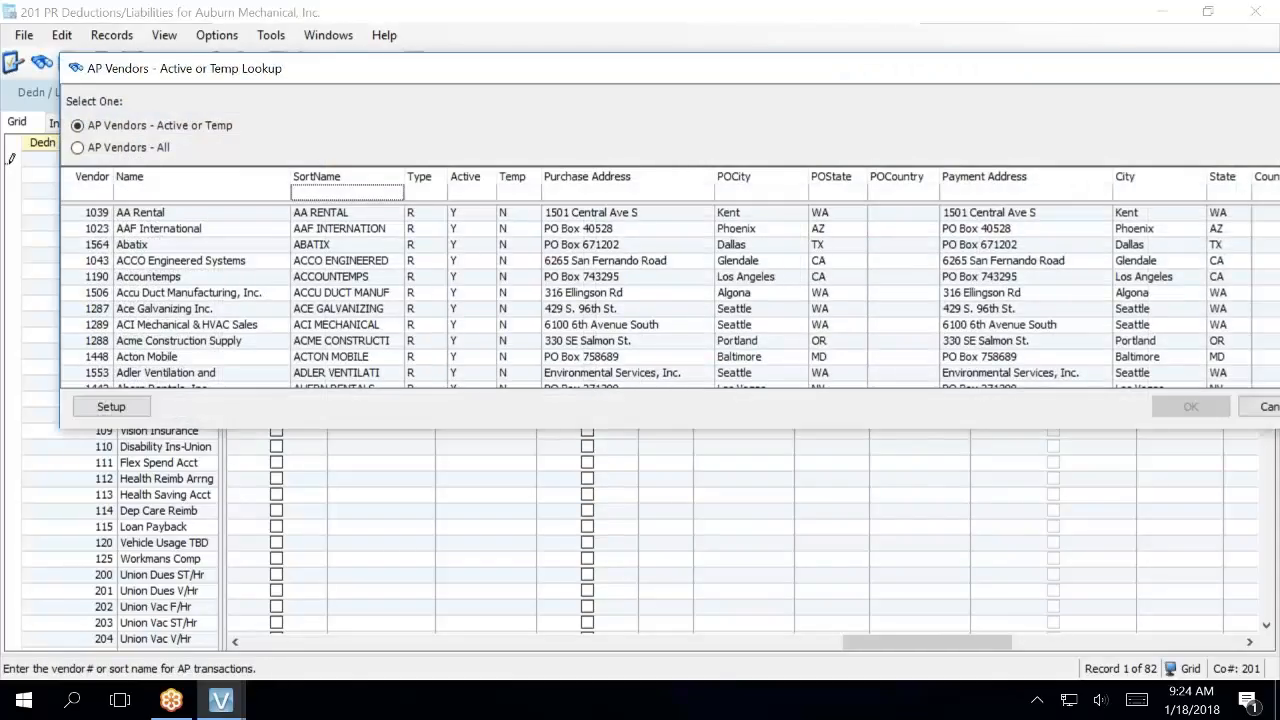
pyautogui.click(197, 194)
pyautogui.write('irs')
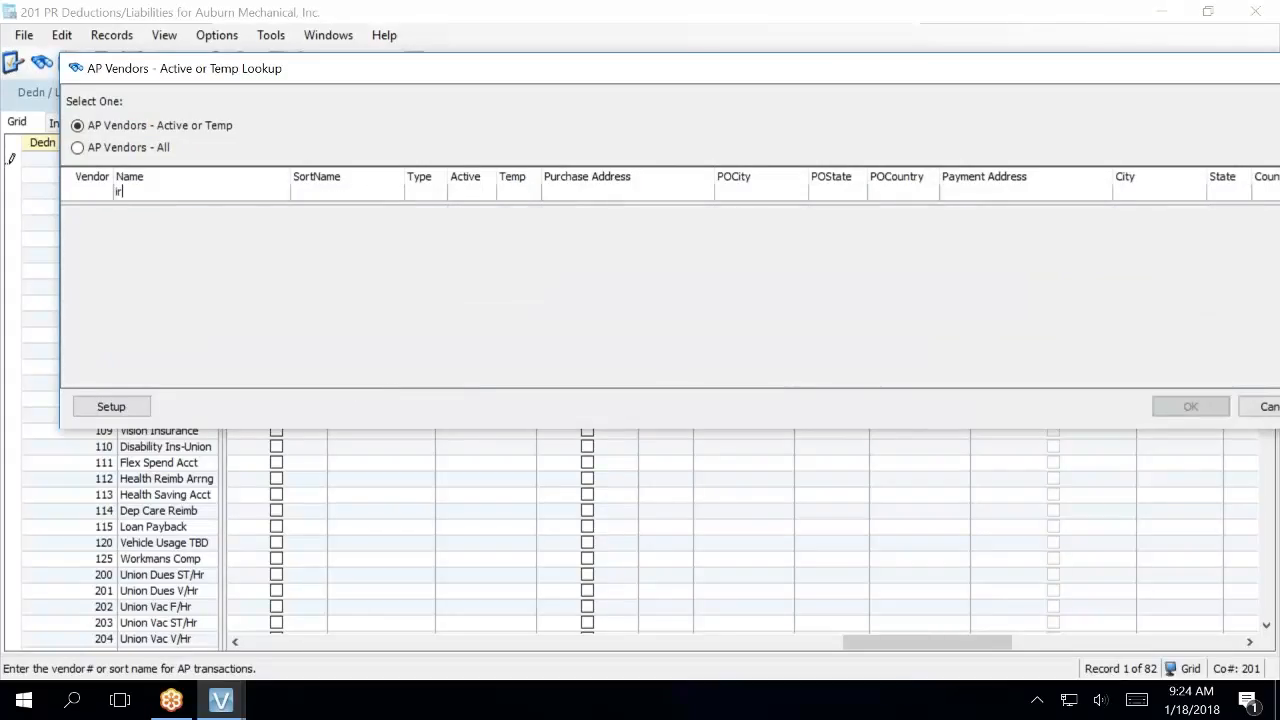
pyautogui.press('BackSpace')
pyautogui.press('BackSpace')
pyautogui.write('nter')
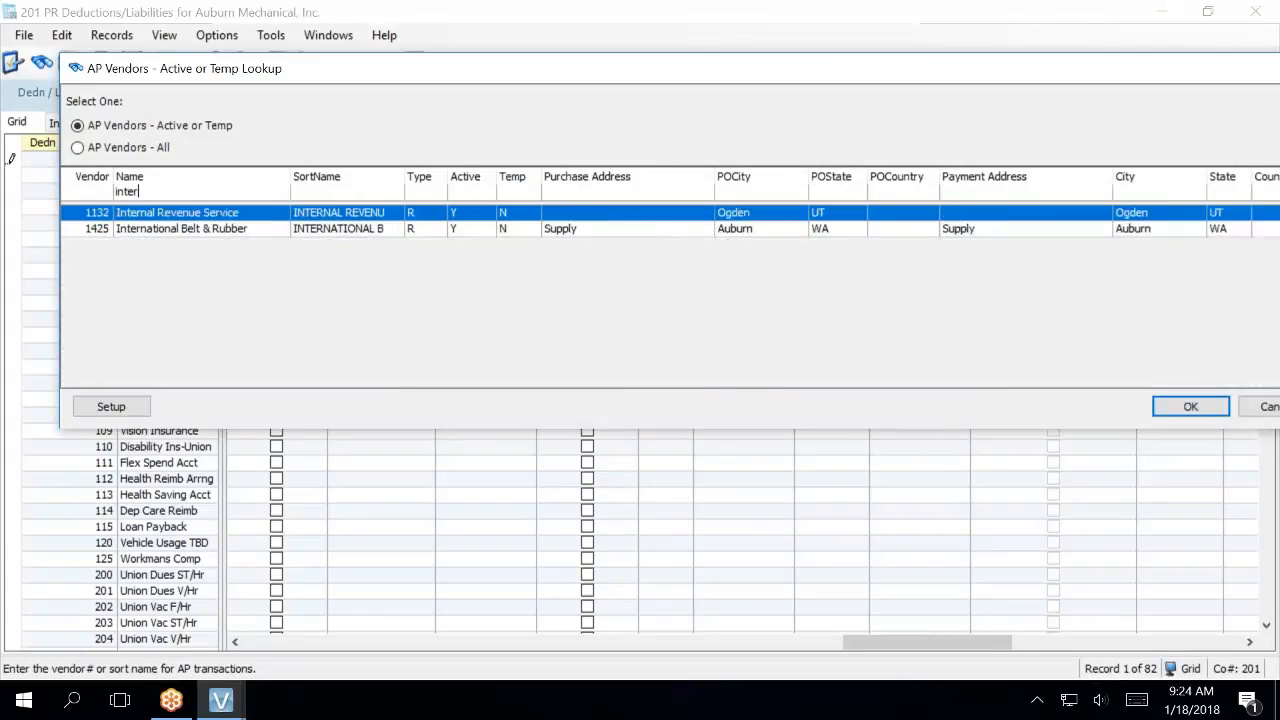
pyautogui.press('Return')
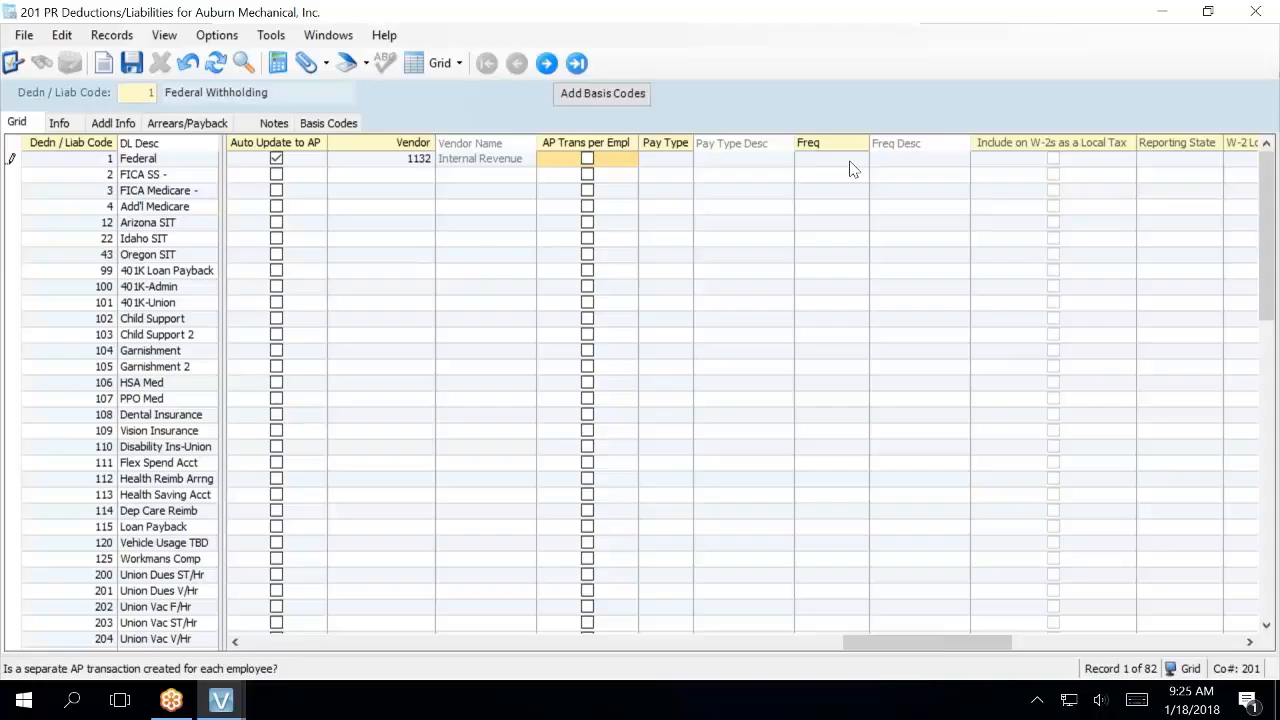
# Set the Federal Withholding code's pay type to 1 (AP Payable) and its AP update frequency to W (Weekly).
pyautogui.press('Tab')
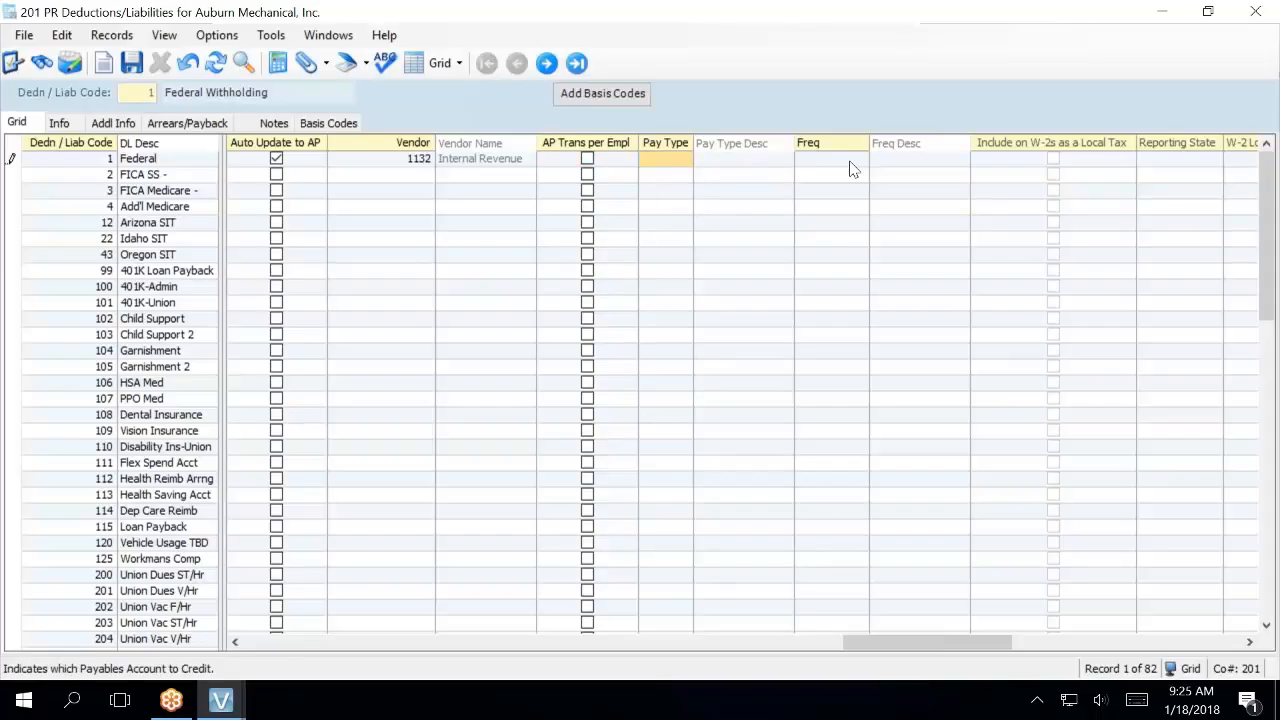
pyautogui.press('F4')
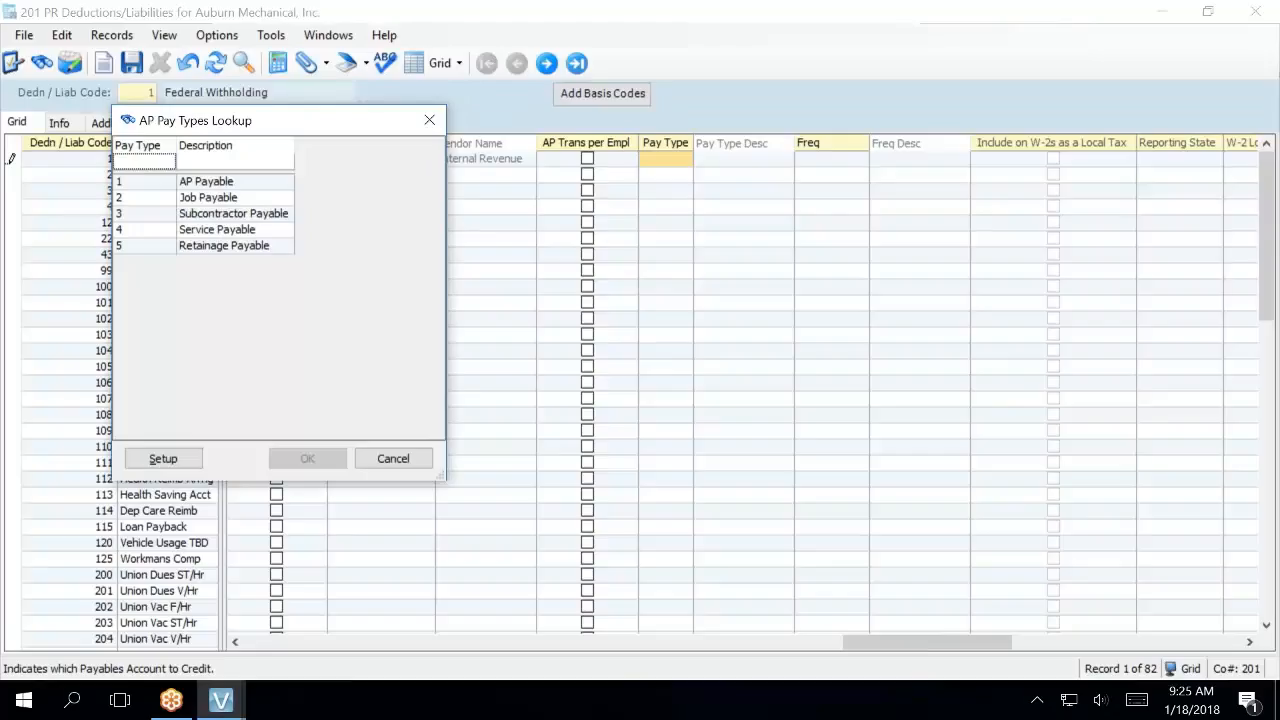
pyautogui.press('Down')
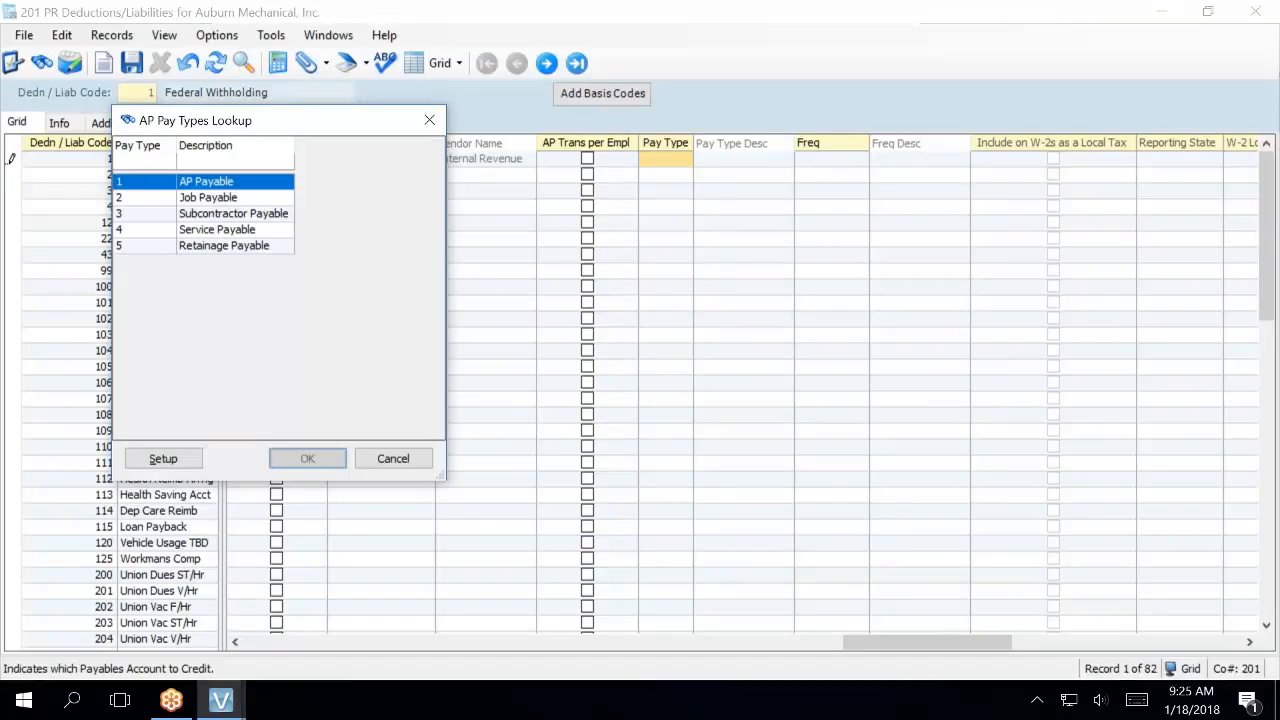
pyautogui.press('Return')
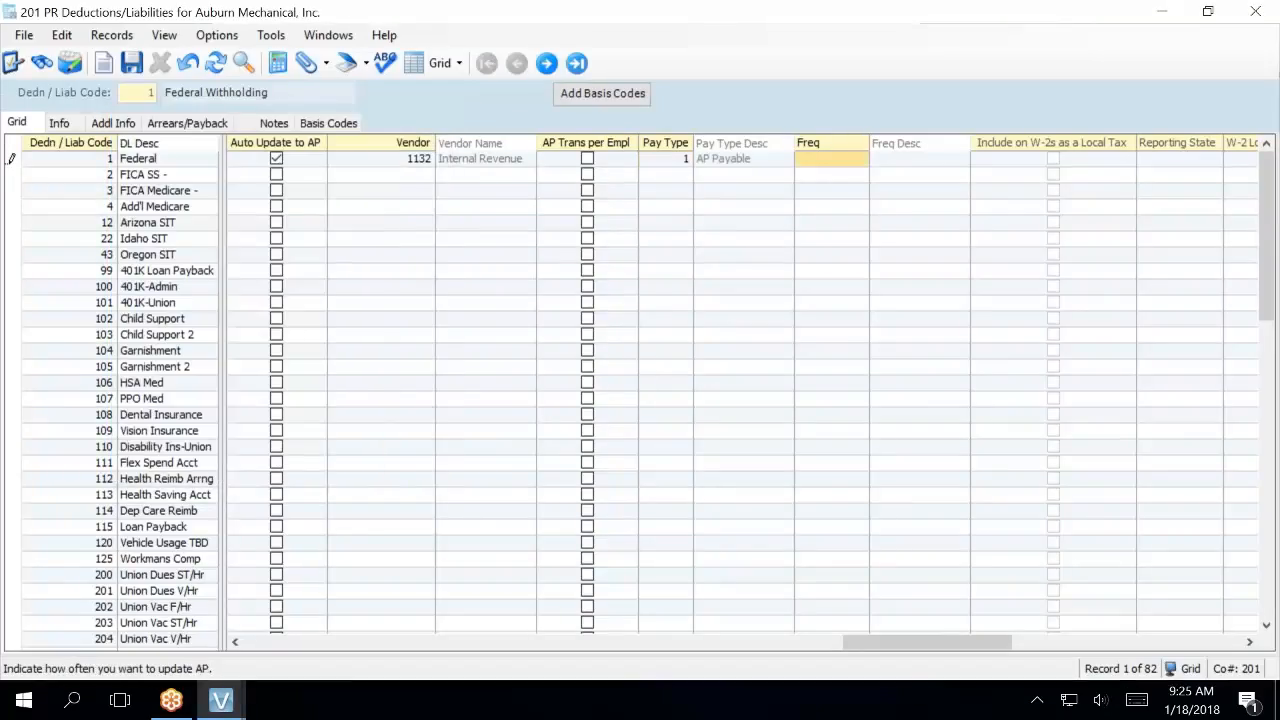
pyautogui.press('F4')
pyautogui.press('Down')
pyautogui.press('Down')
pyautogui.press('Down')
pyautogui.press('Down')
pyautogui.press('Down')
pyautogui.press('Down')
pyautogui.press('Return')
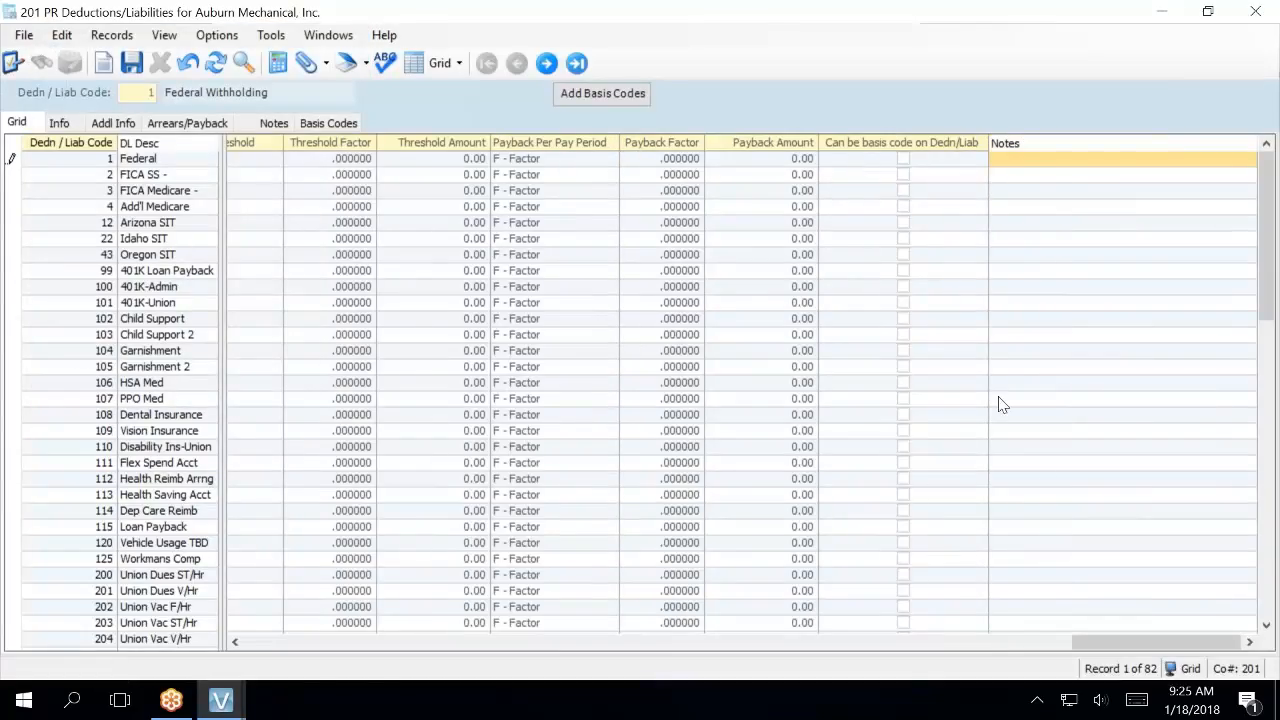
# Turn on Auto Update to AP for code 2 FICA SS - Employee and enter vendor 1132.
pyautogui.click(800, 648)
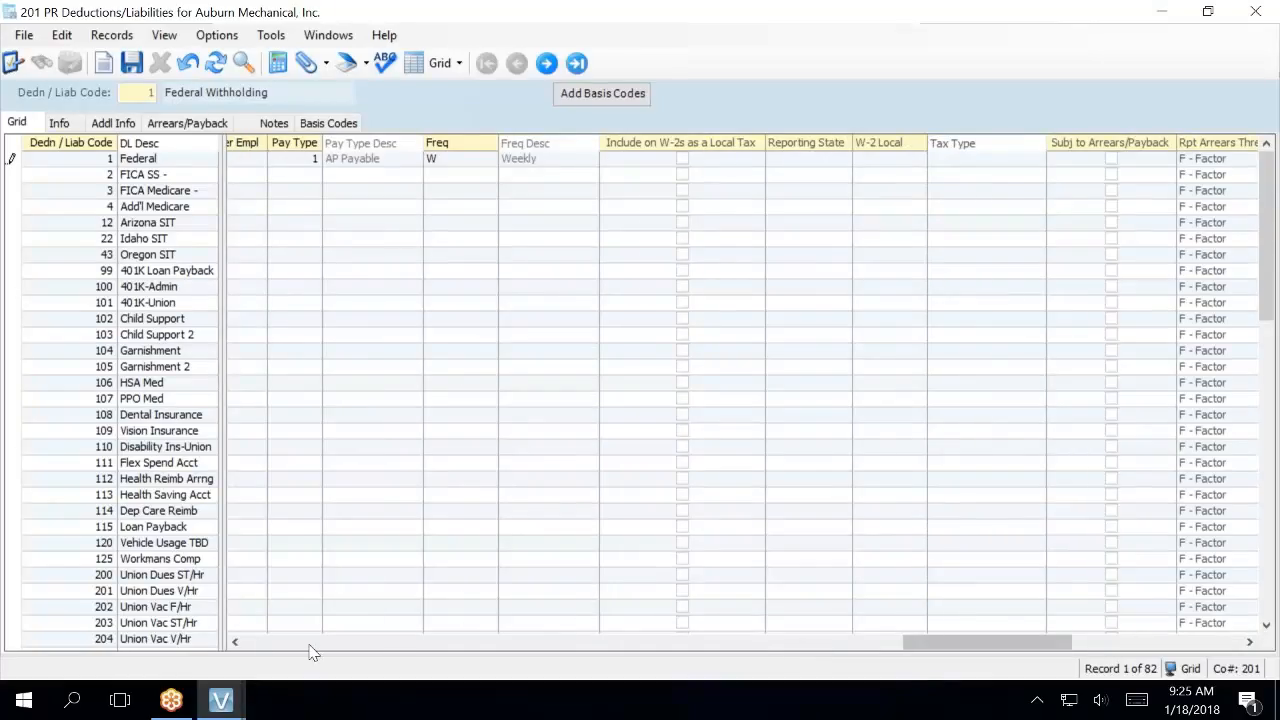
pyautogui.click(235, 642)
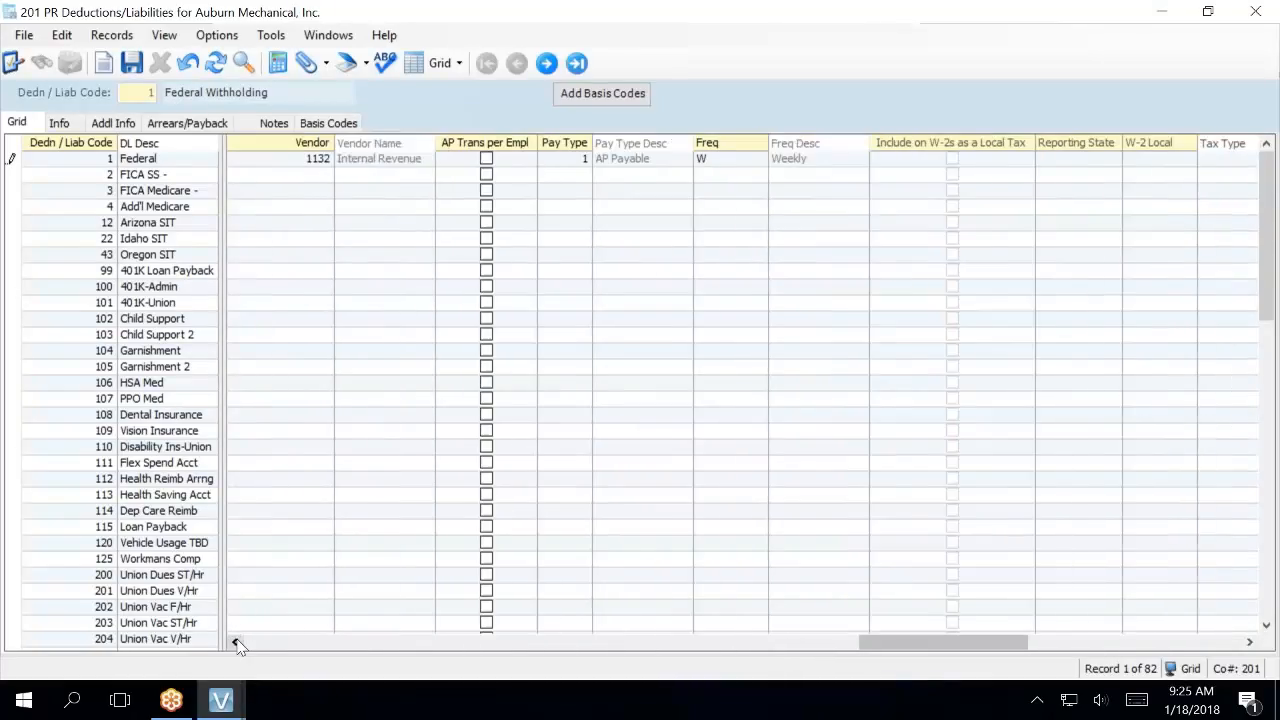
pyautogui.click(236, 642)
pyautogui.click(236, 642)
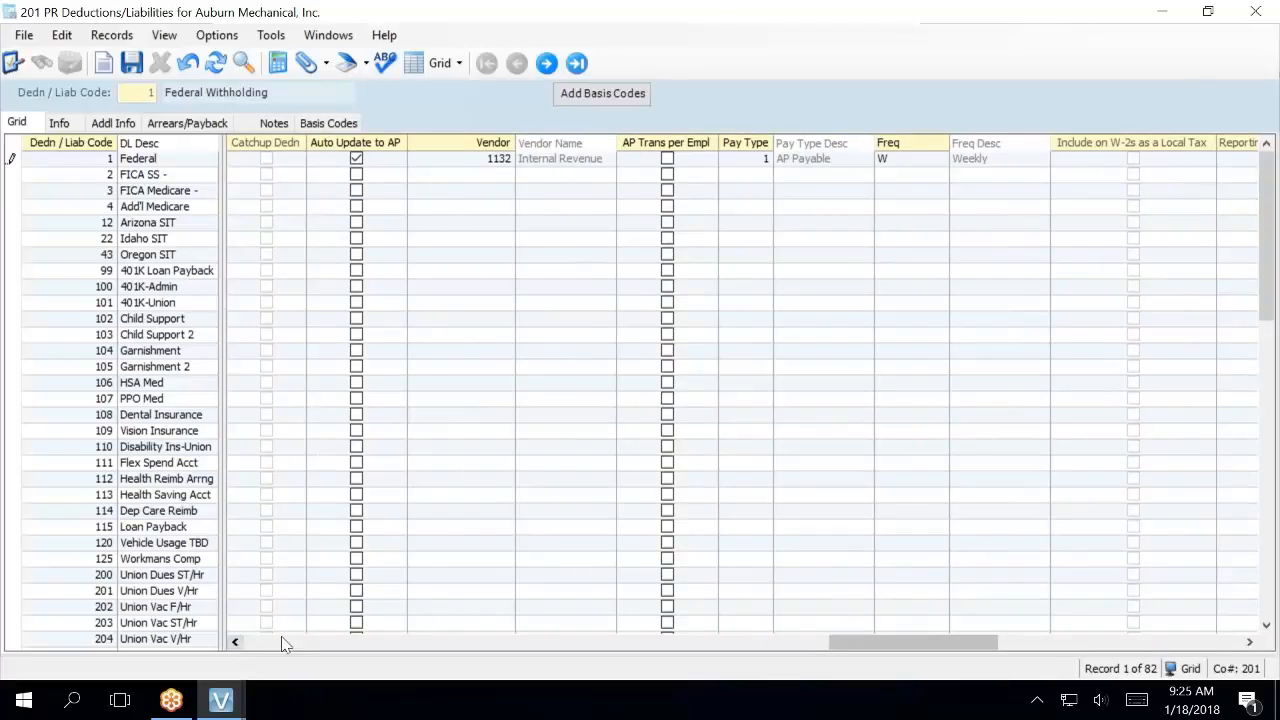
pyautogui.click(1249, 642)
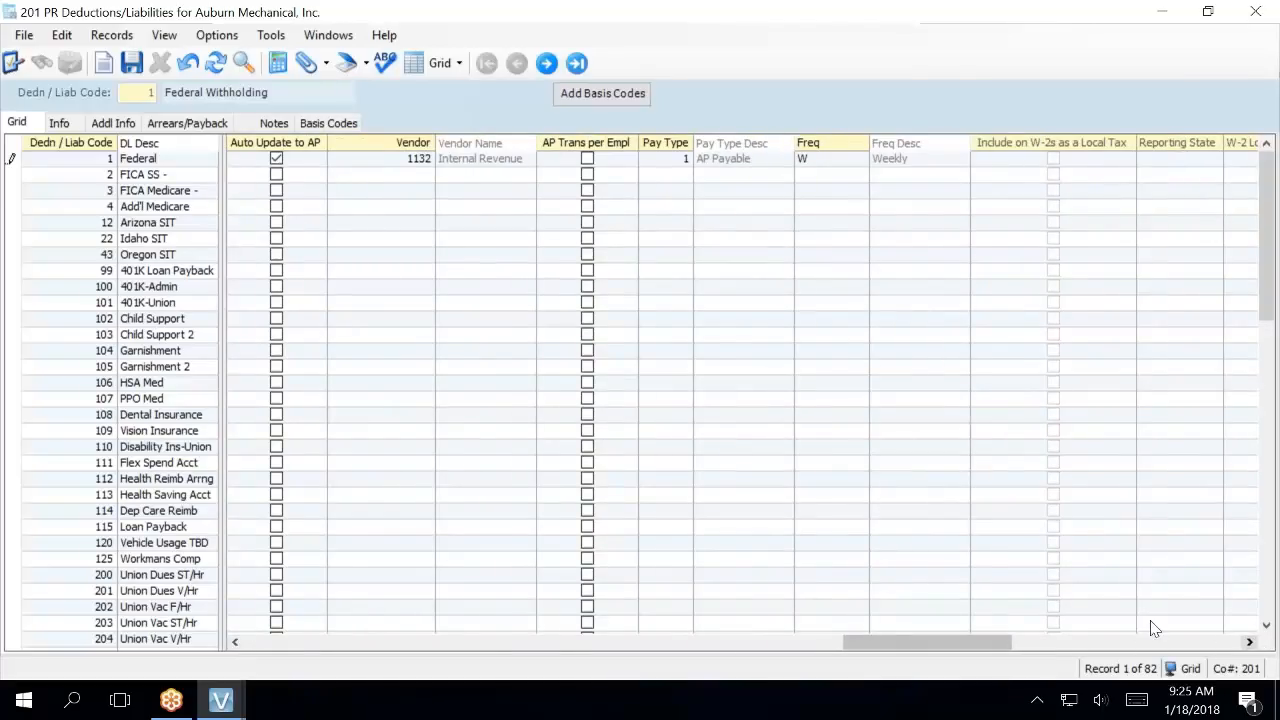
pyautogui.click(279, 176)
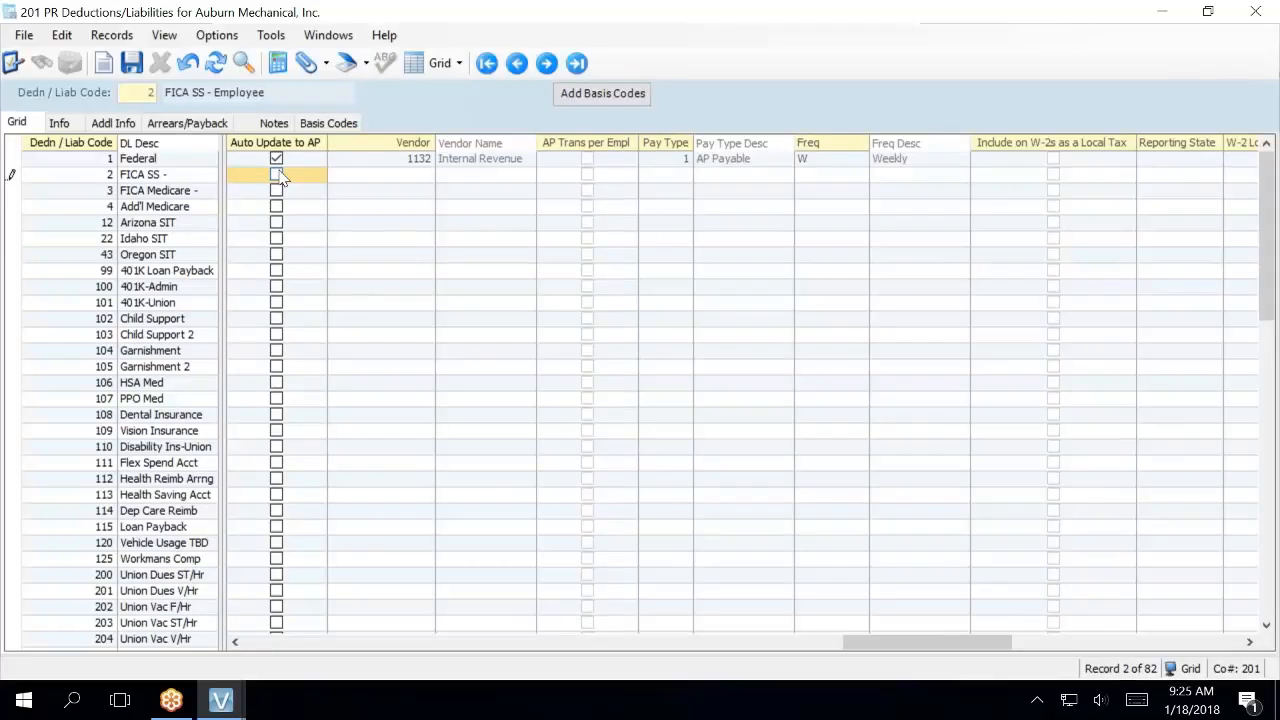
pyautogui.click(281, 176)
pyautogui.click(278, 190)
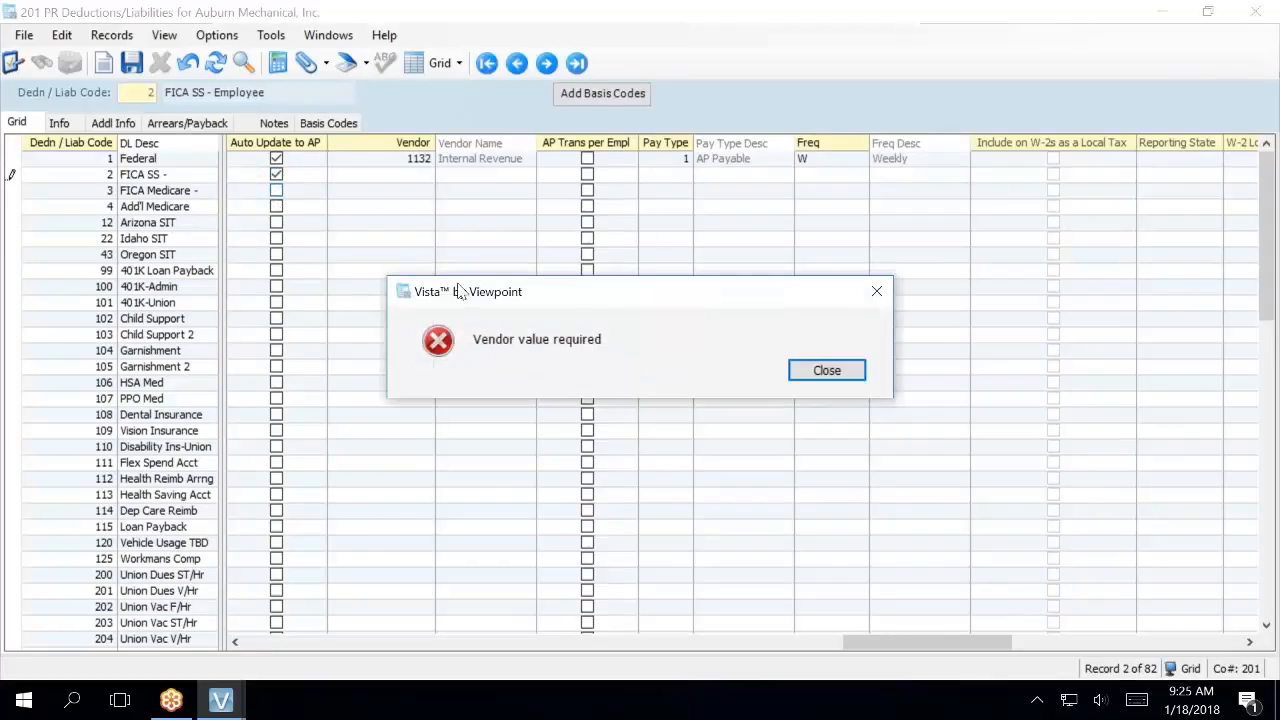
pyautogui.click(826, 371)
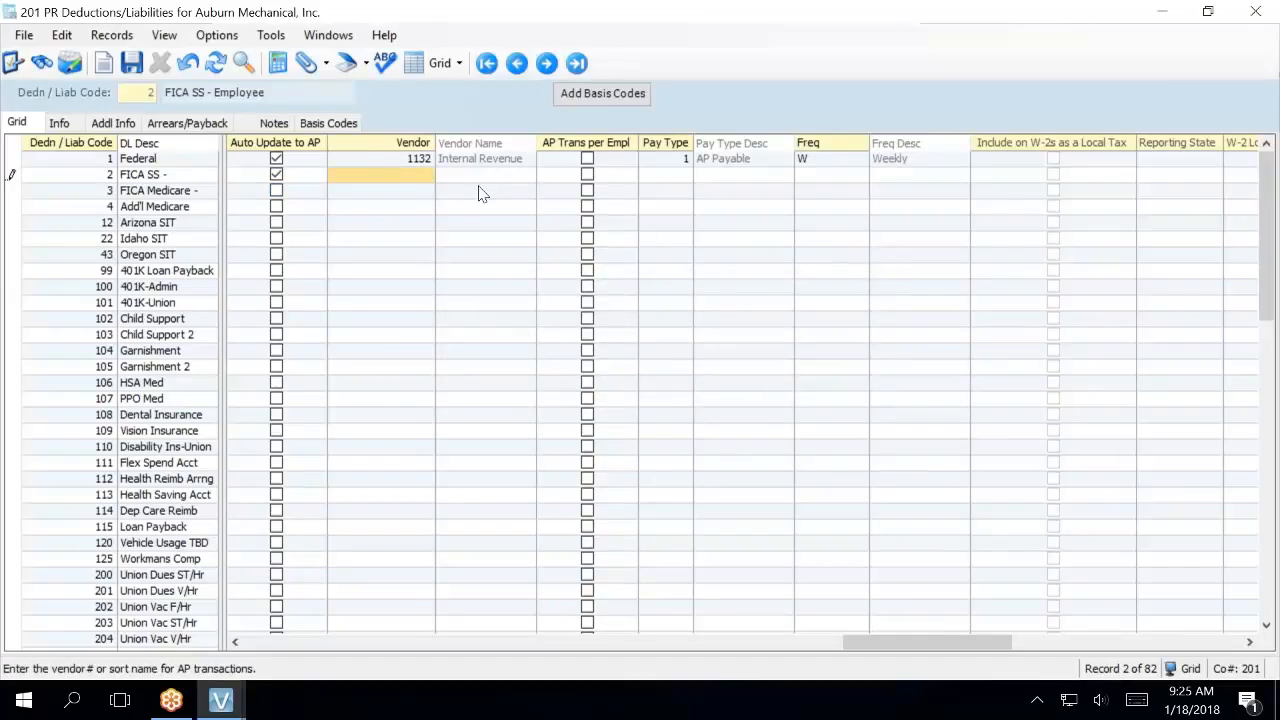
pyautogui.write('1132')
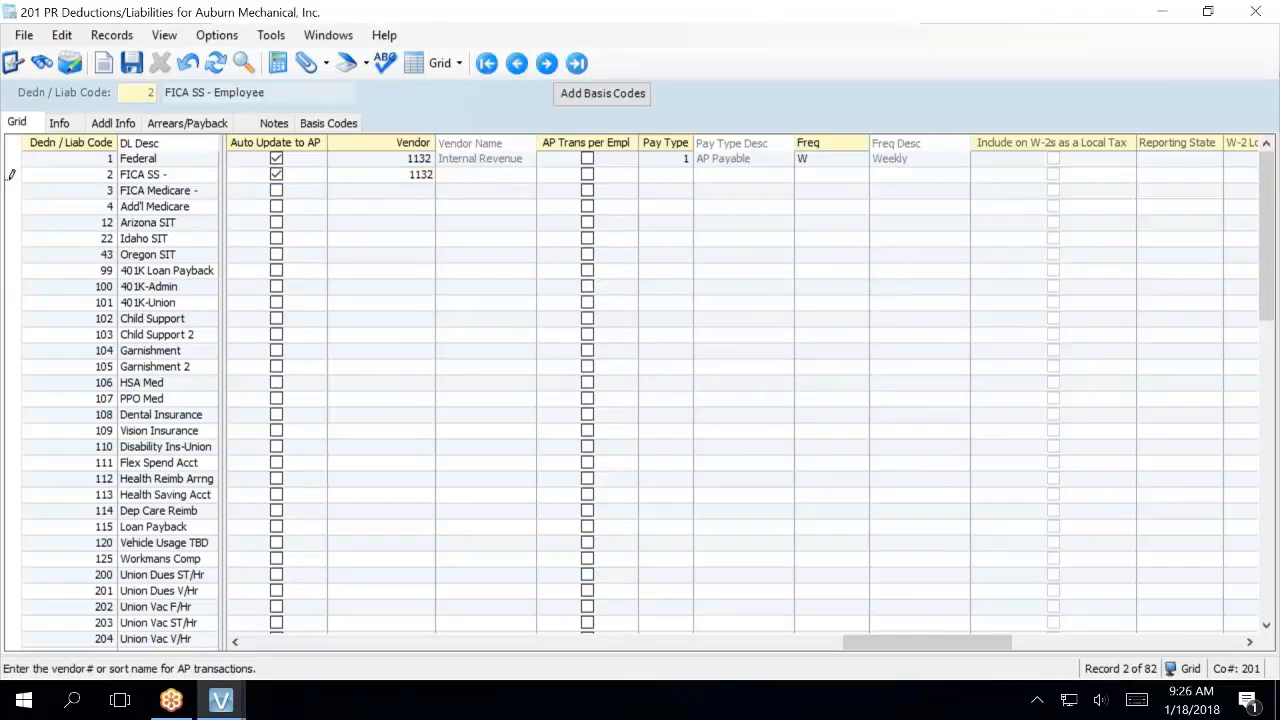
# Set the FICA SS - Employee code's pay type to 1 and try entering lowercase w as its frequency.
pyautogui.press('Tab')
pyautogui.press('Tab')
pyautogui.write('1')
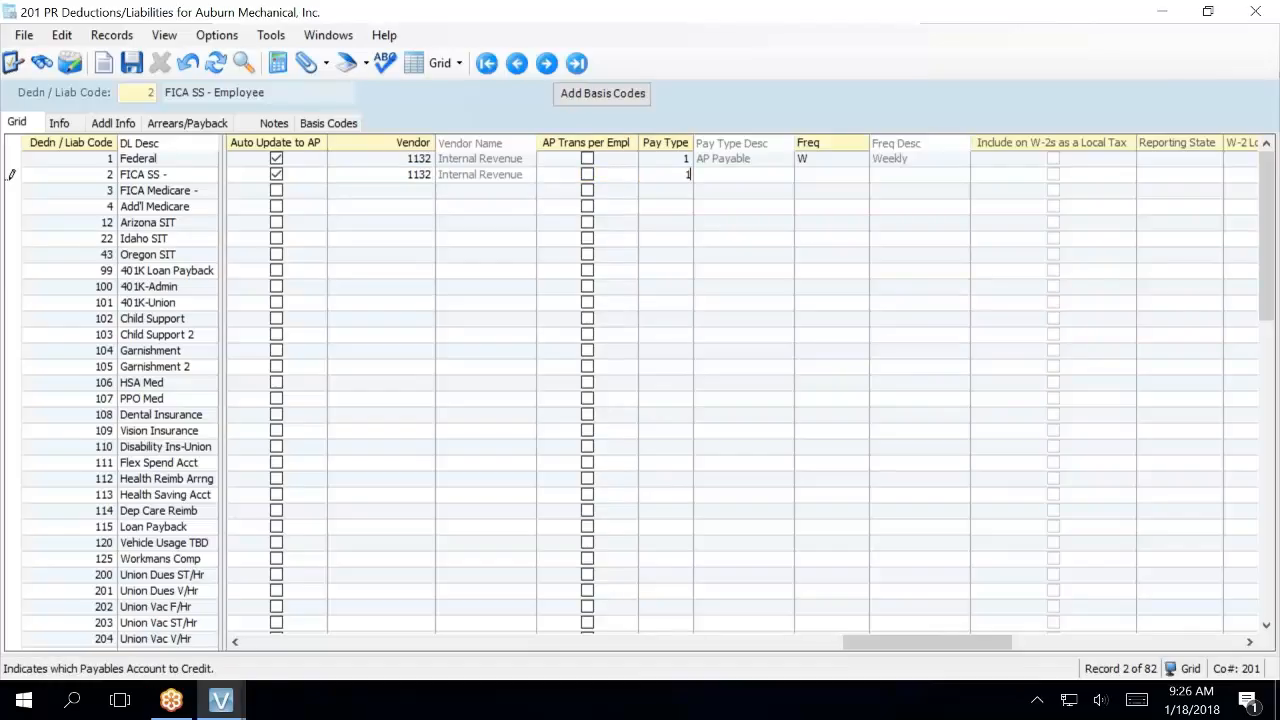
pyautogui.press('Tab')
pyautogui.write('w')
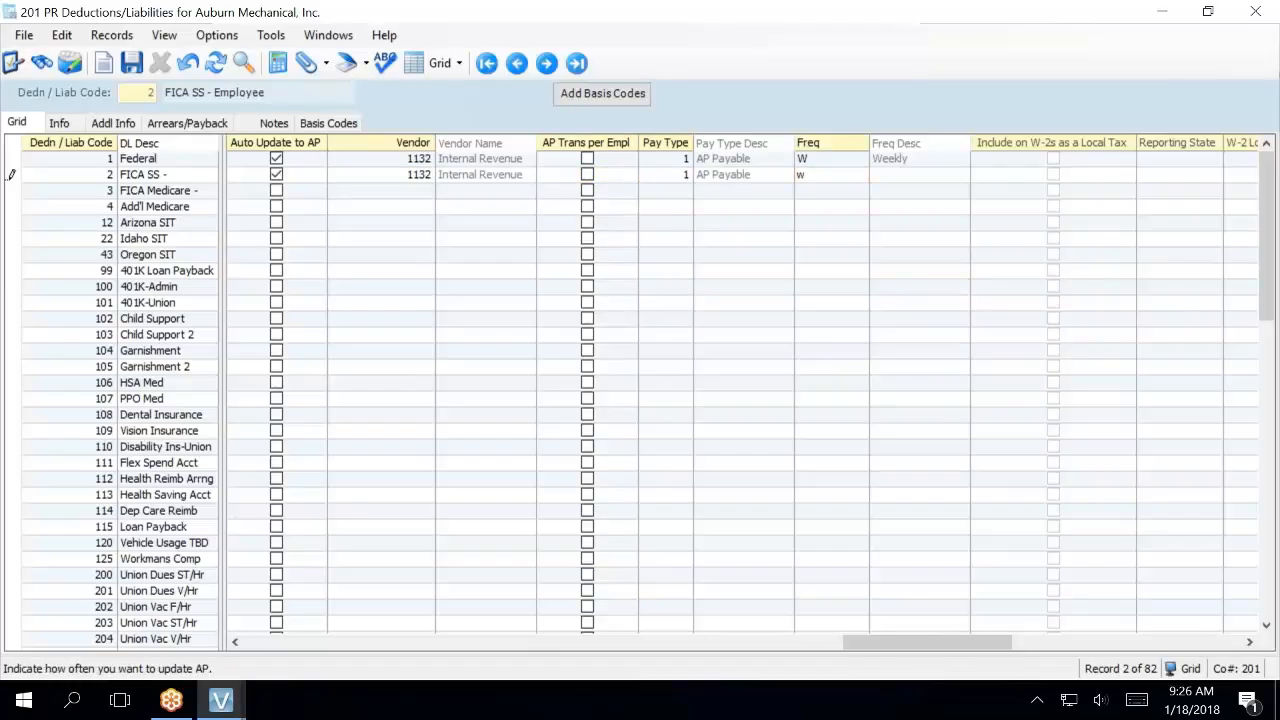
pyautogui.press('Tab')
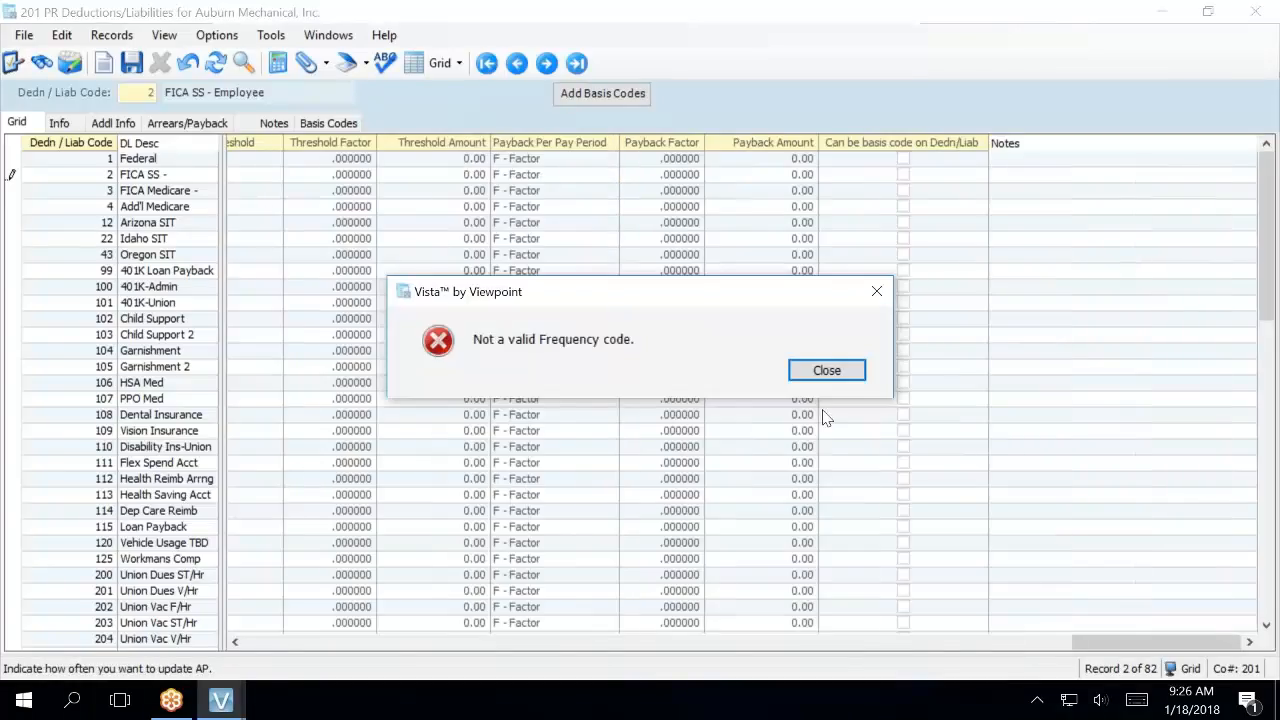
pyautogui.click(825, 372)
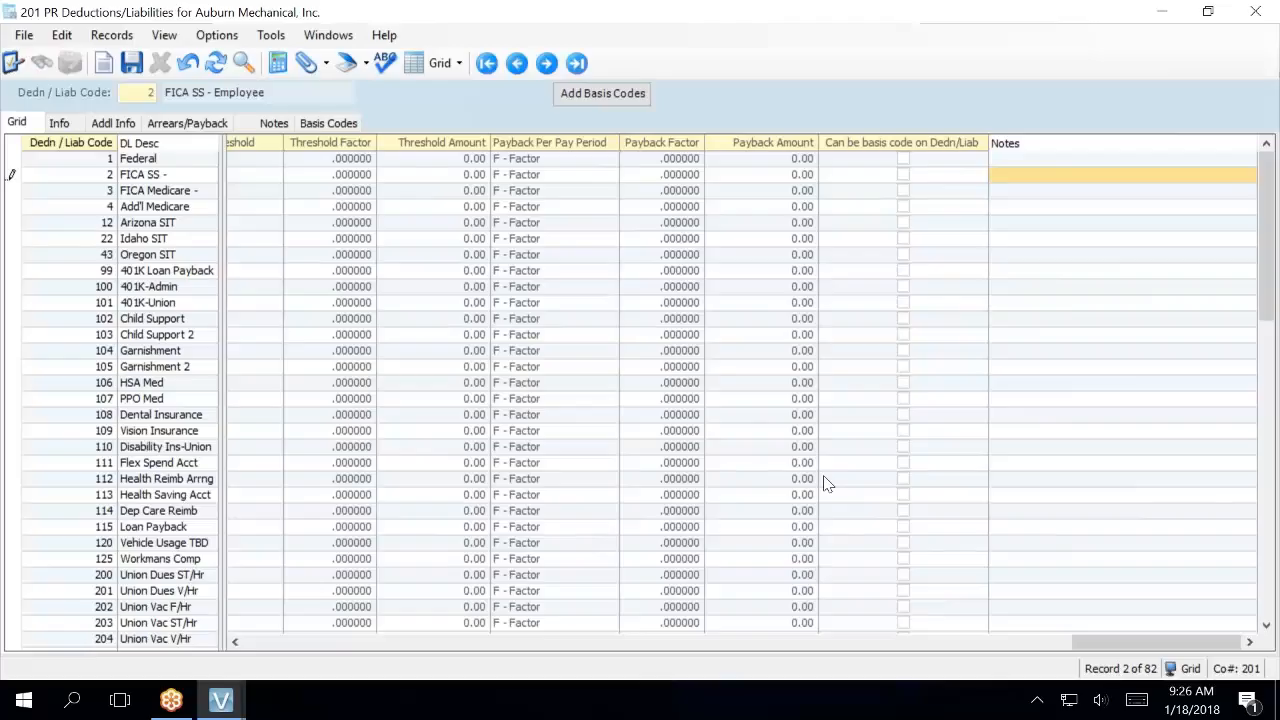
# Correct the AP update frequency of code 2 FICA SS - Employee to uppercase W (Weekly).
pyautogui.click(729, 645)
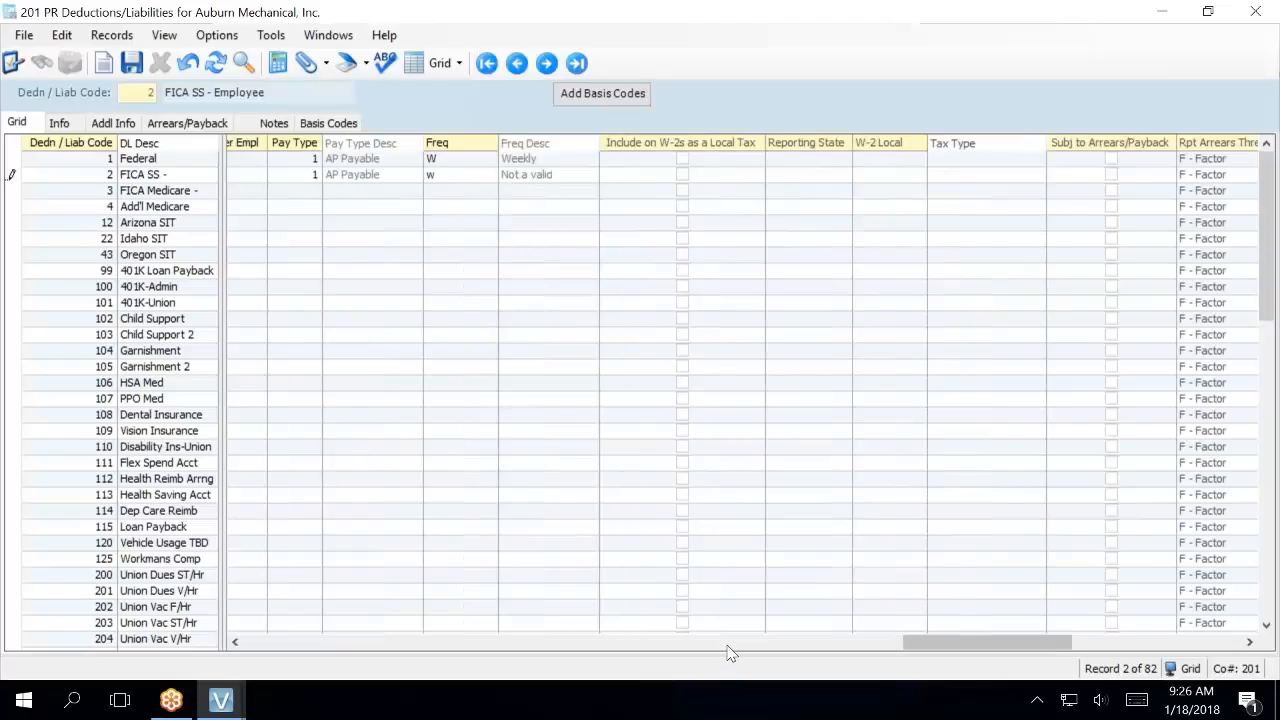
pyautogui.click(440, 177)
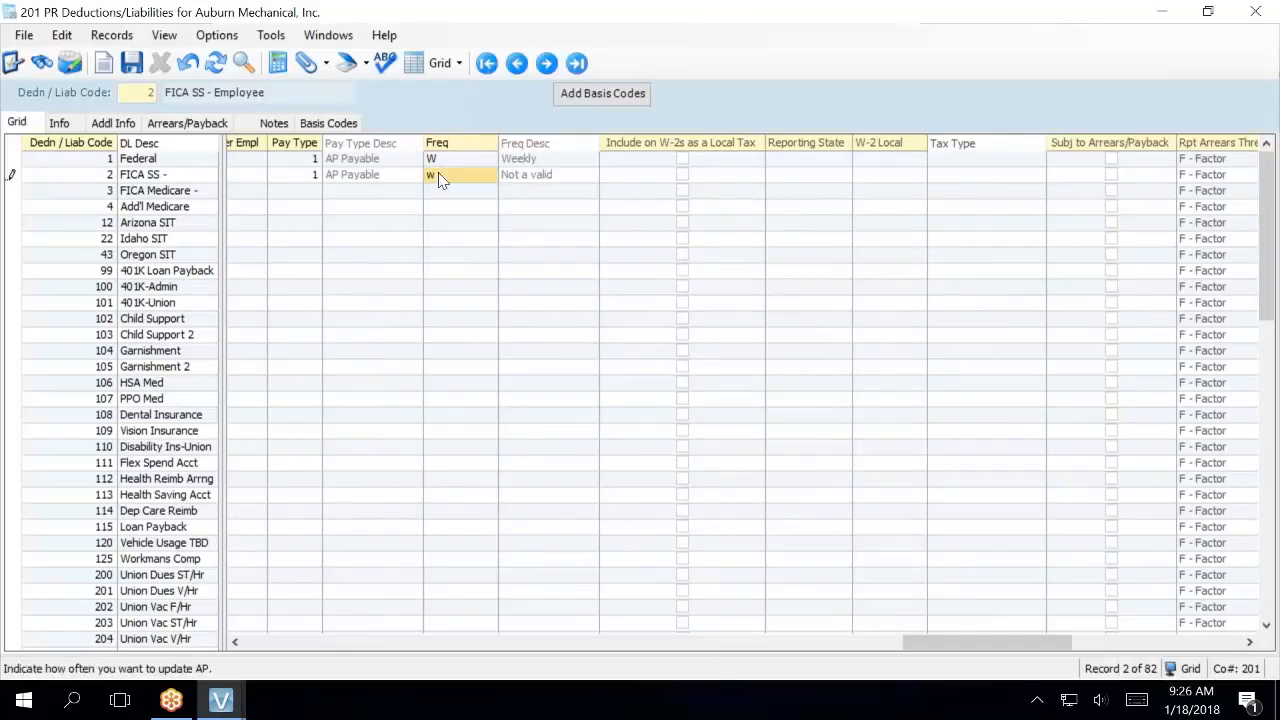
pyautogui.write('W')
pyautogui.press('Return')
# Turn on Auto Update to AP for code 3 FICA Medicare - Employee and enter vendor 1132.
pyautogui.click(235, 641)
pyautogui.click(235, 641)
pyautogui.click(235, 641)
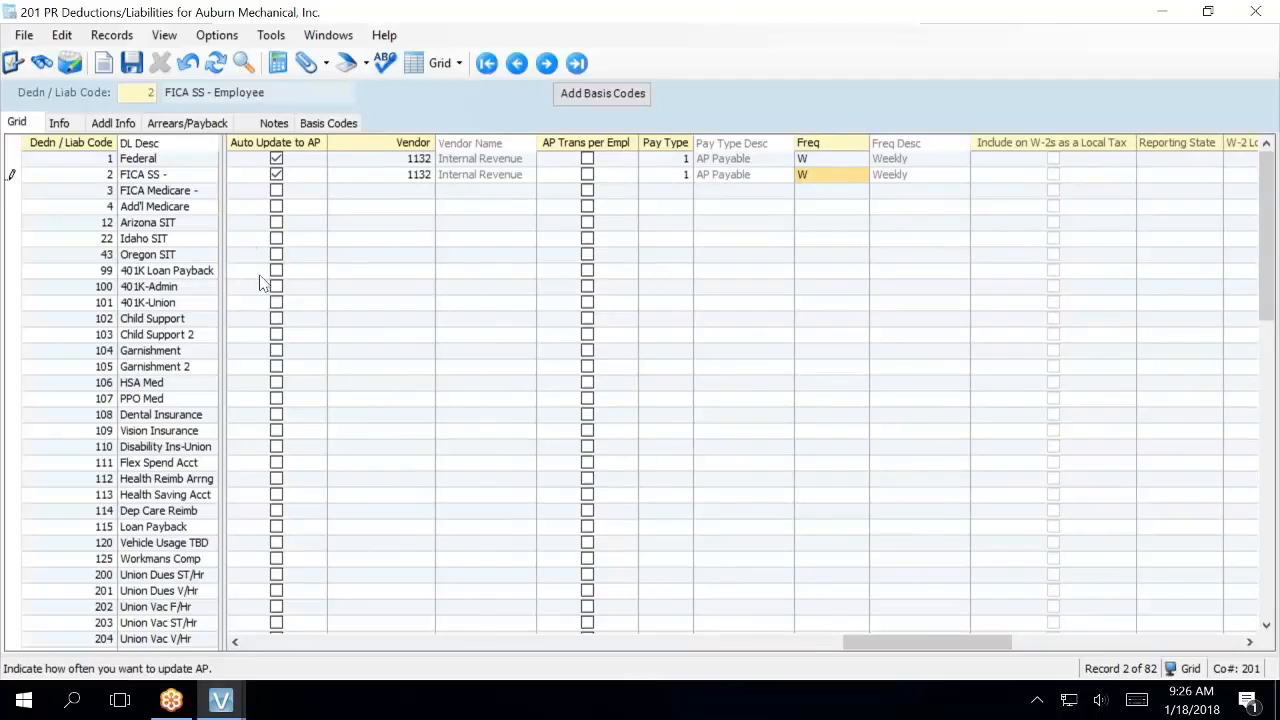
pyautogui.click(280, 195)
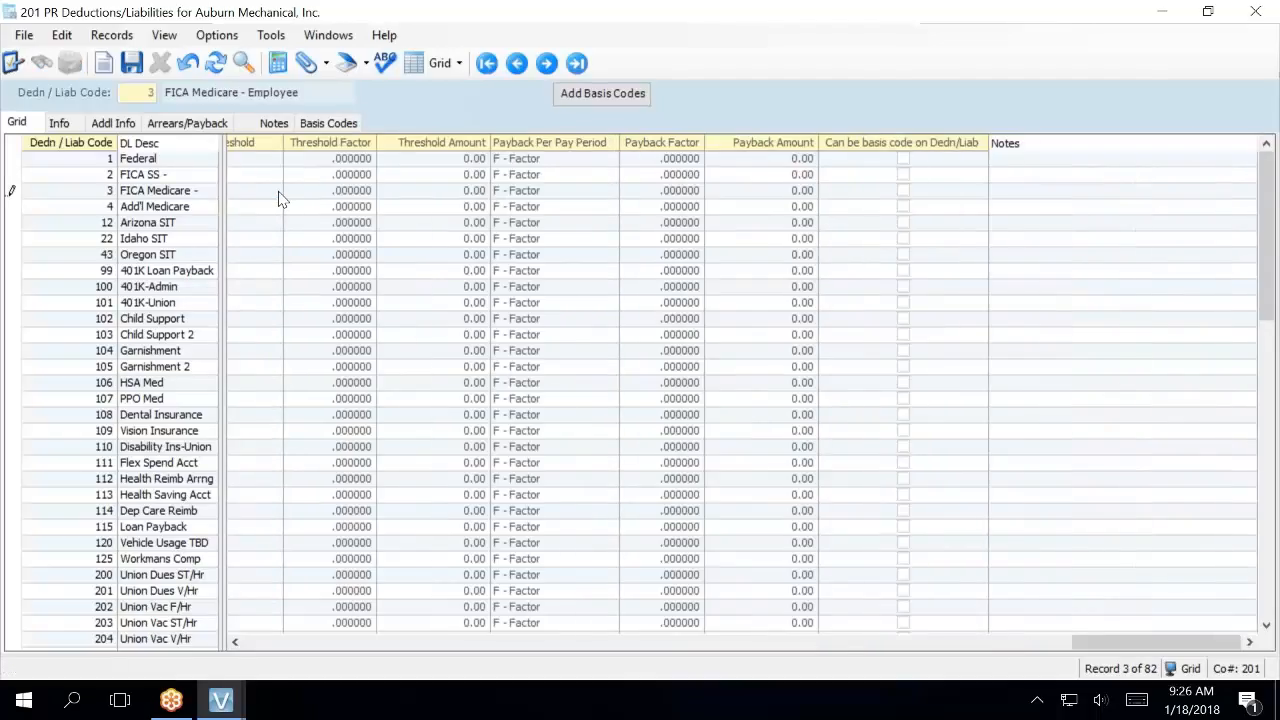
pyautogui.click(235, 641)
pyautogui.click(235, 641)
pyautogui.click(235, 641)
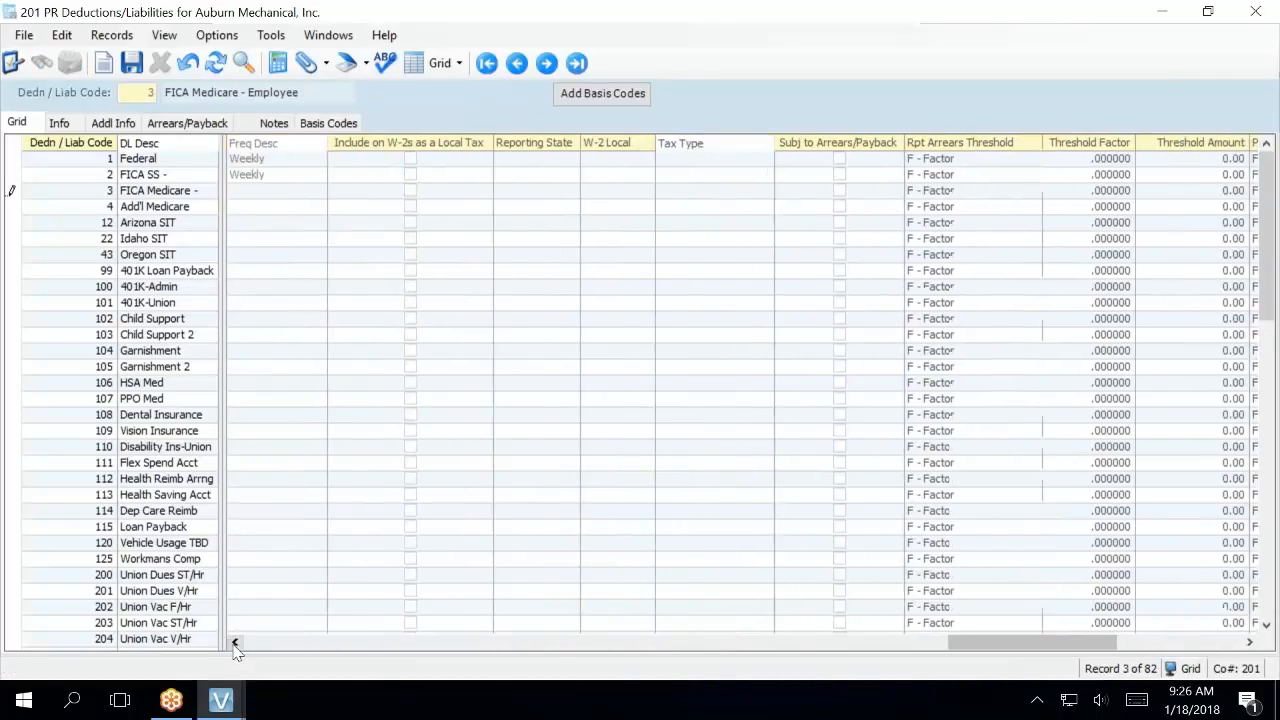
pyautogui.click(235, 641)
pyautogui.click(235, 641)
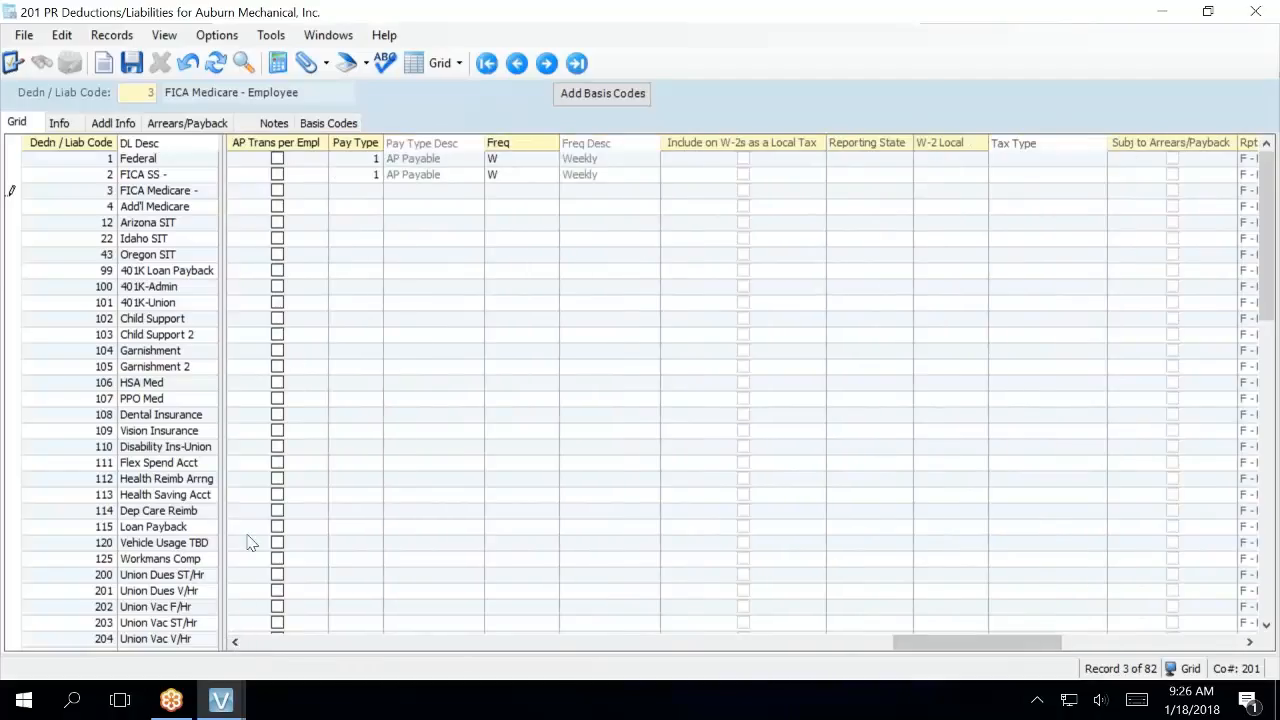
pyautogui.click(235, 641)
pyautogui.click(235, 641)
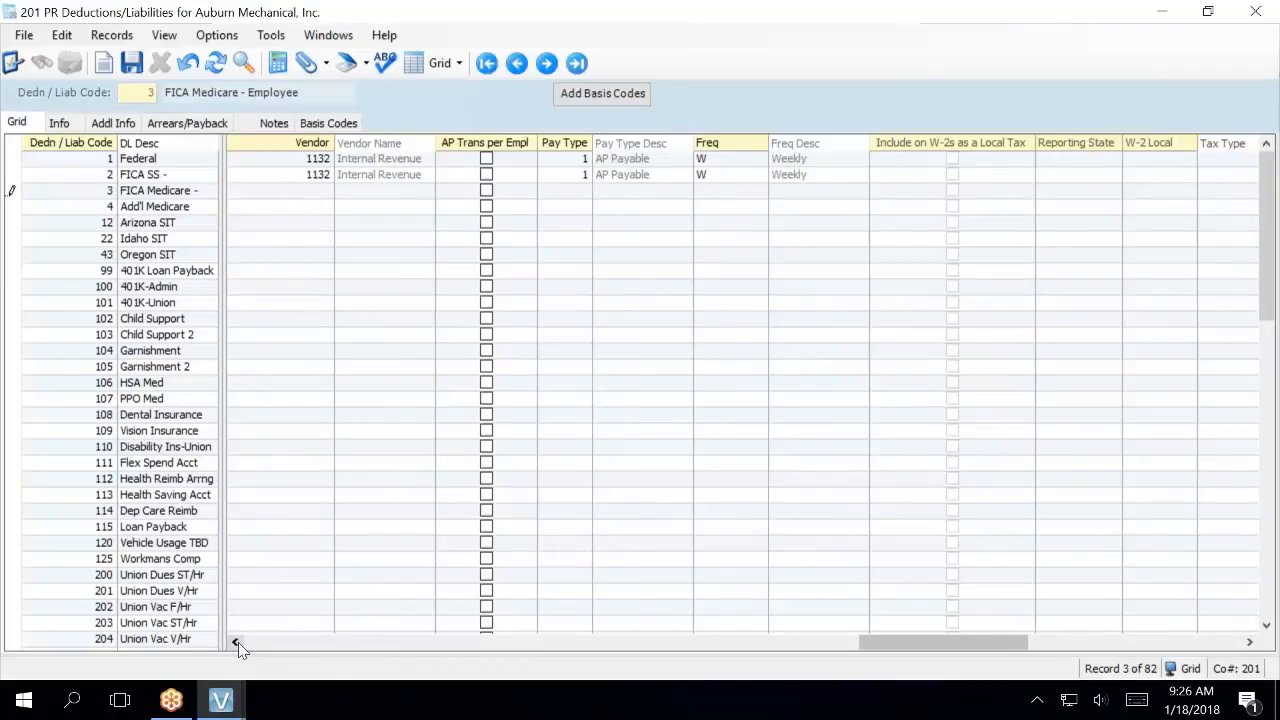
pyautogui.click(235, 641)
pyautogui.click(235, 641)
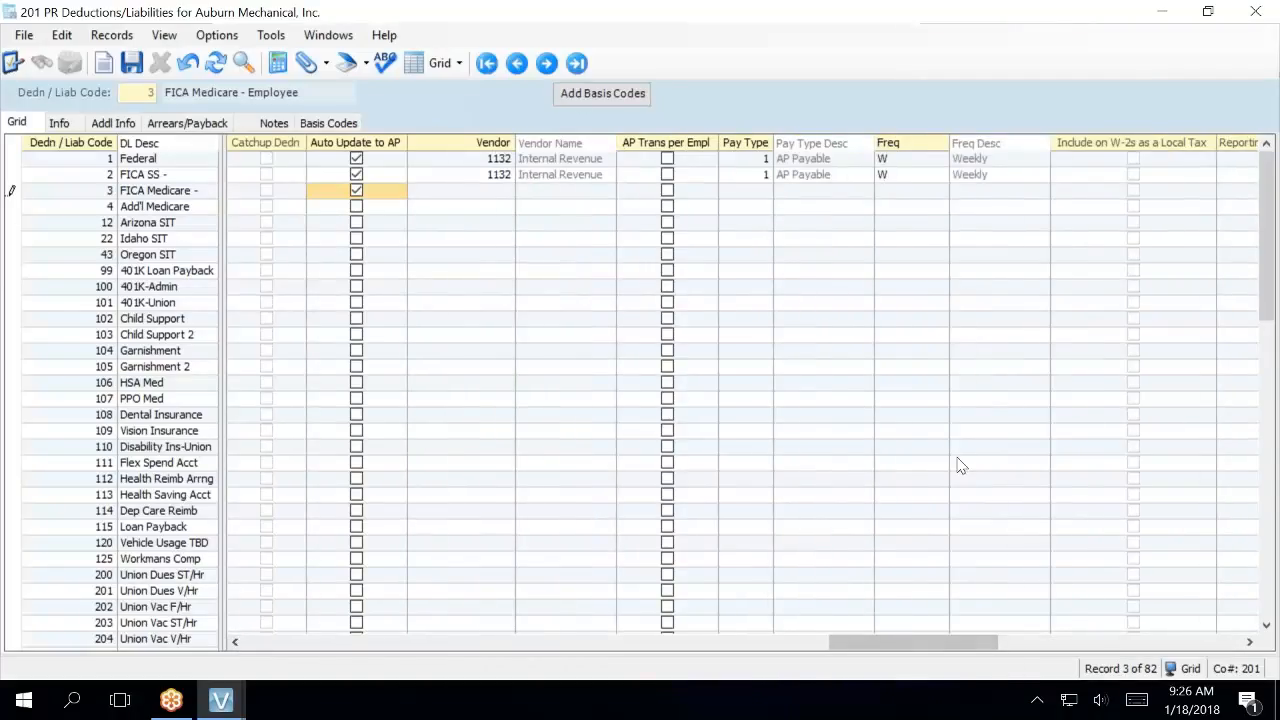
pyautogui.click(445, 194)
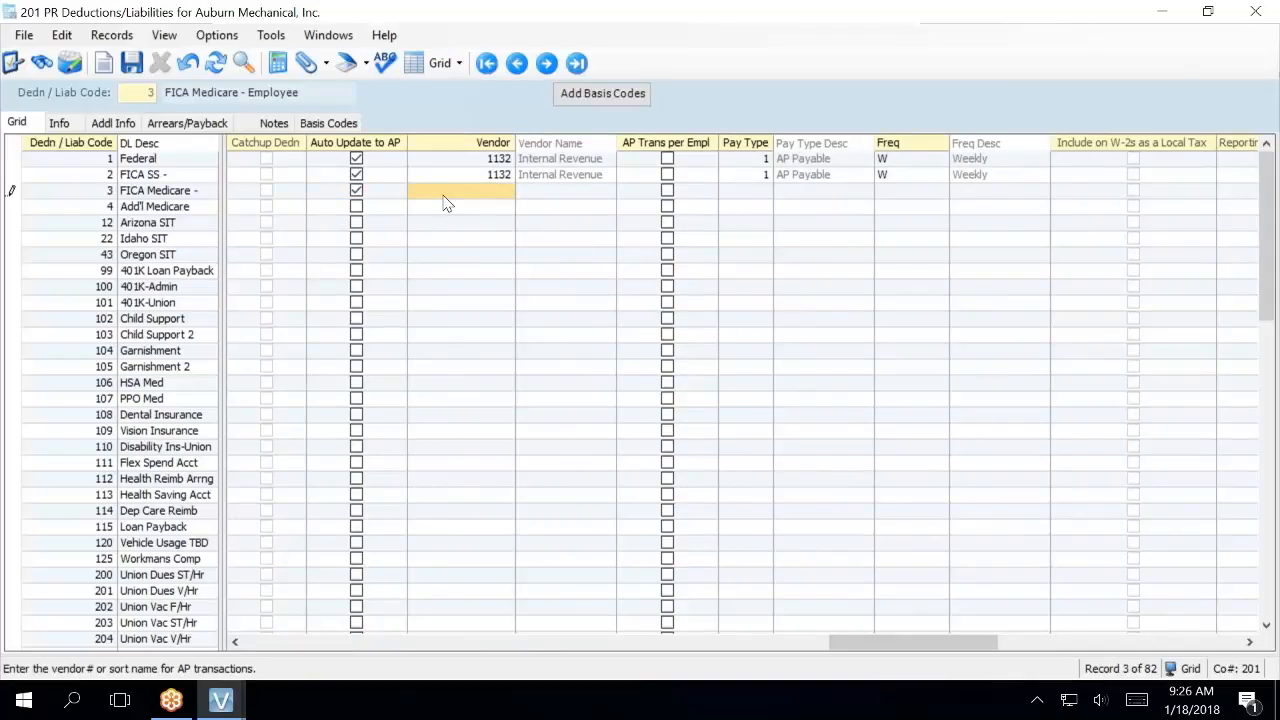
pyautogui.write('1132')
pyautogui.press('Tab')
# Set the FICA Medicare - Employee code's pay type to 1 (AP Payable) and its frequency to W (Weekly).
pyautogui.press('Tab')
pyautogui.write('1')
pyautogui.press('Tab')
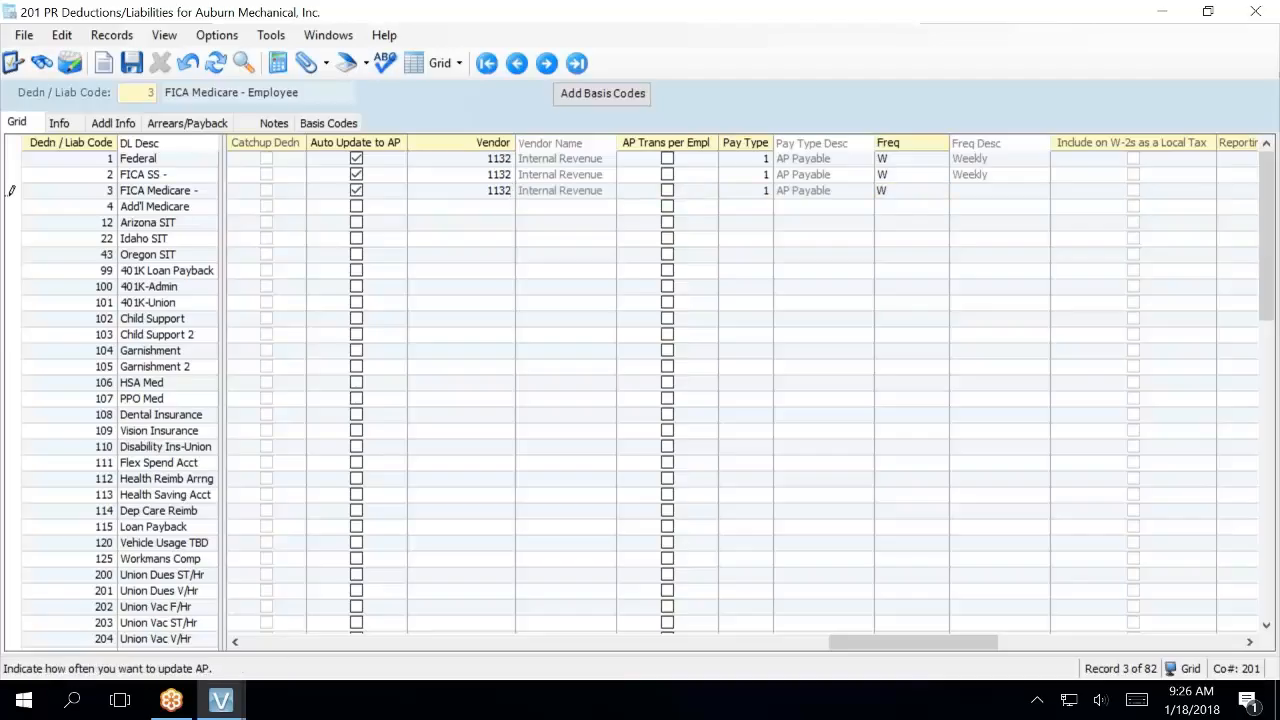
pyautogui.press('Return')
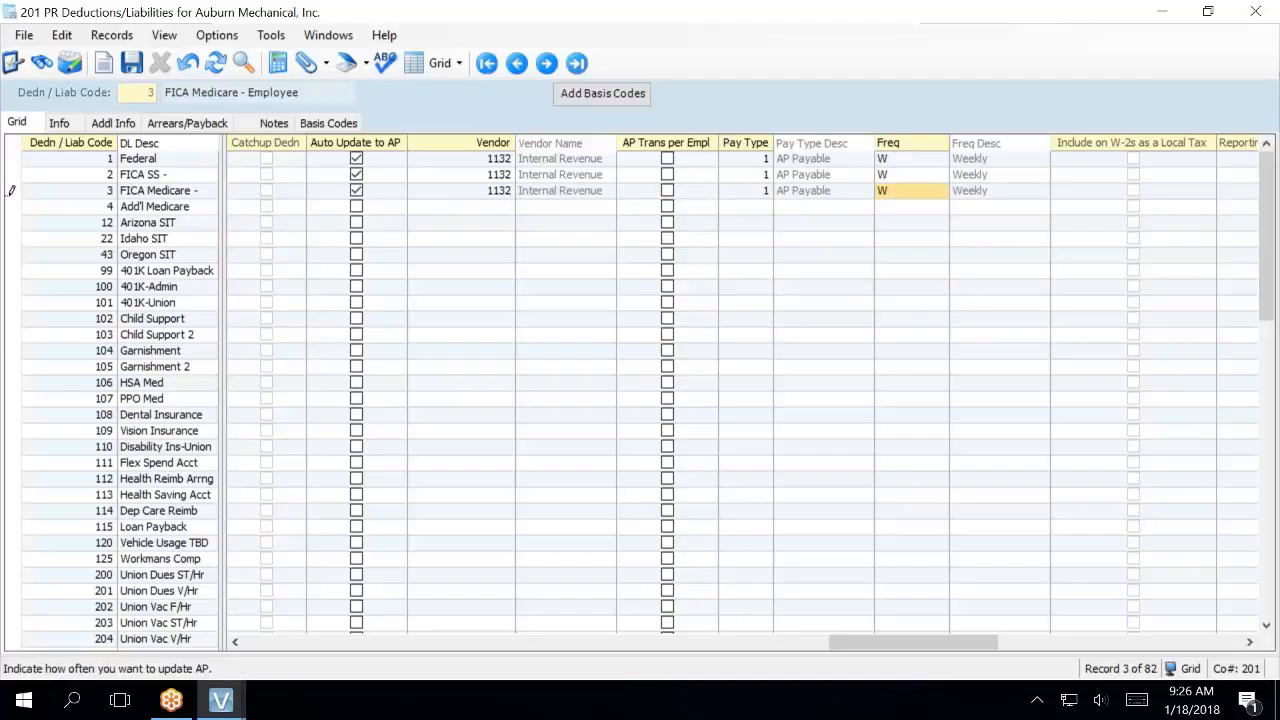
# Turn on Auto Update to AP for code 4 Add'l Medicare over $200K and enter vendor 1132.
pyautogui.click(359, 208)
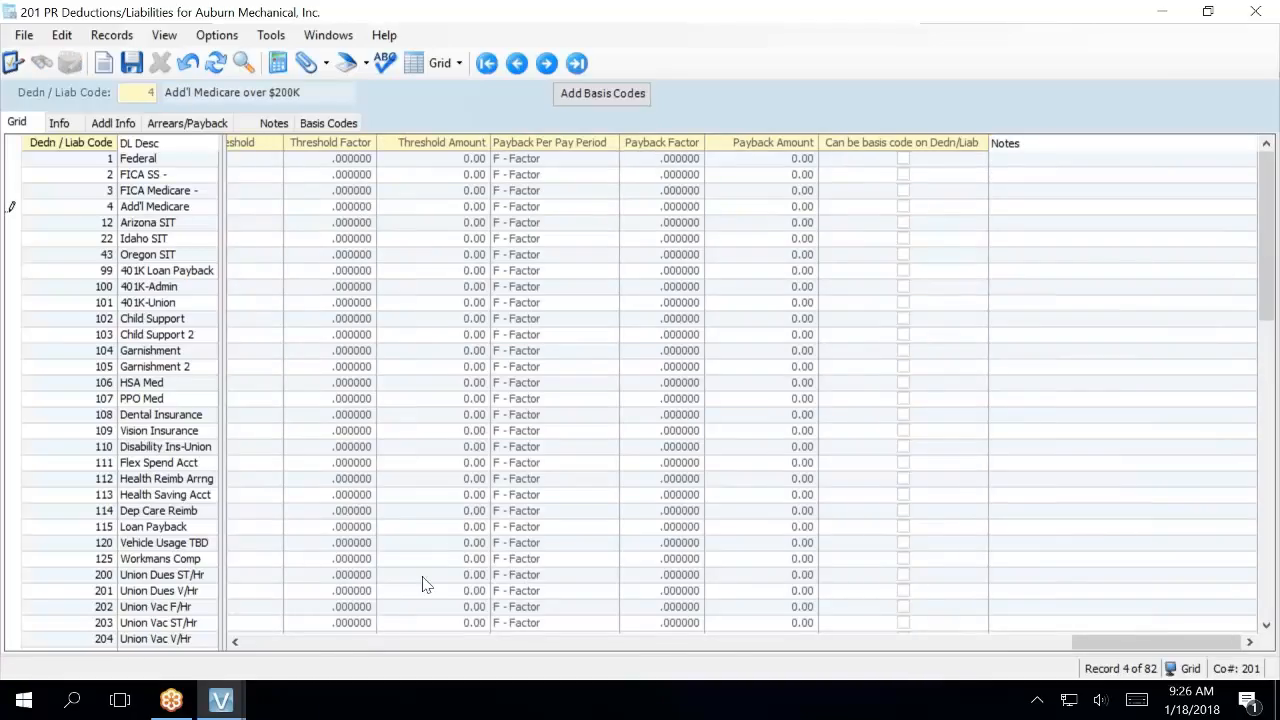
pyautogui.click(369, 644)
pyautogui.click(369, 644)
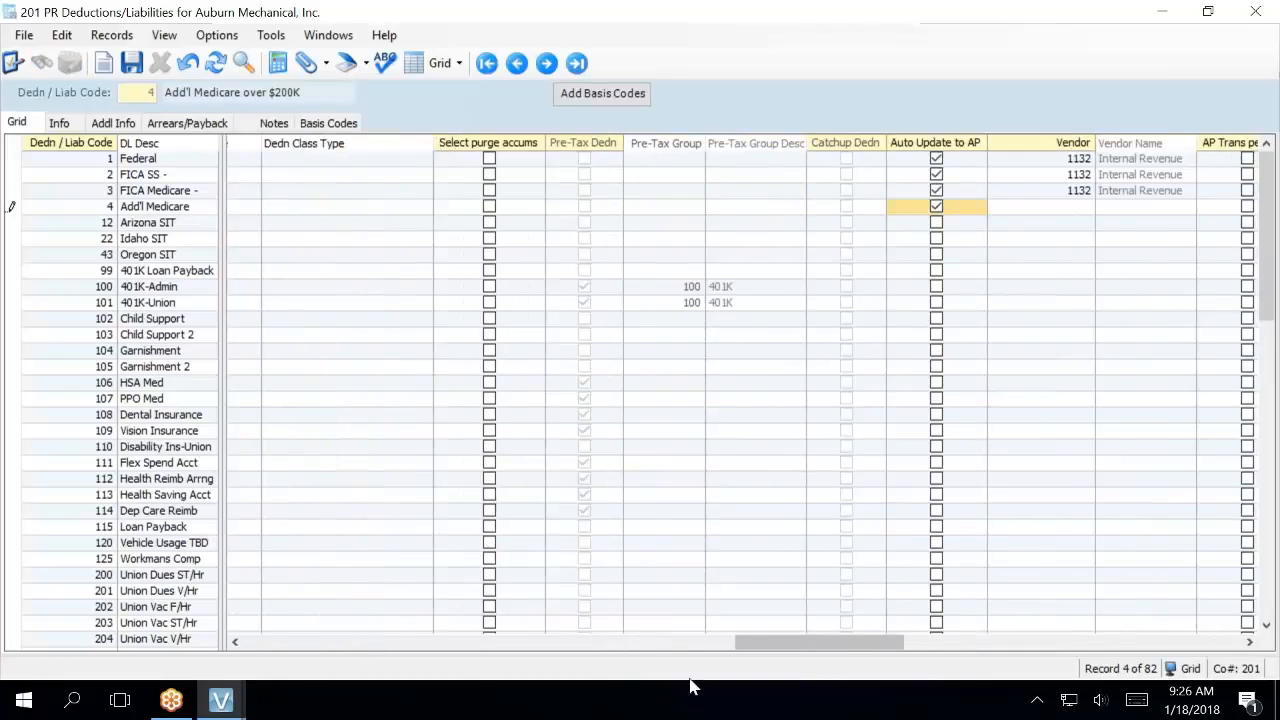
pyautogui.click(1248, 643)
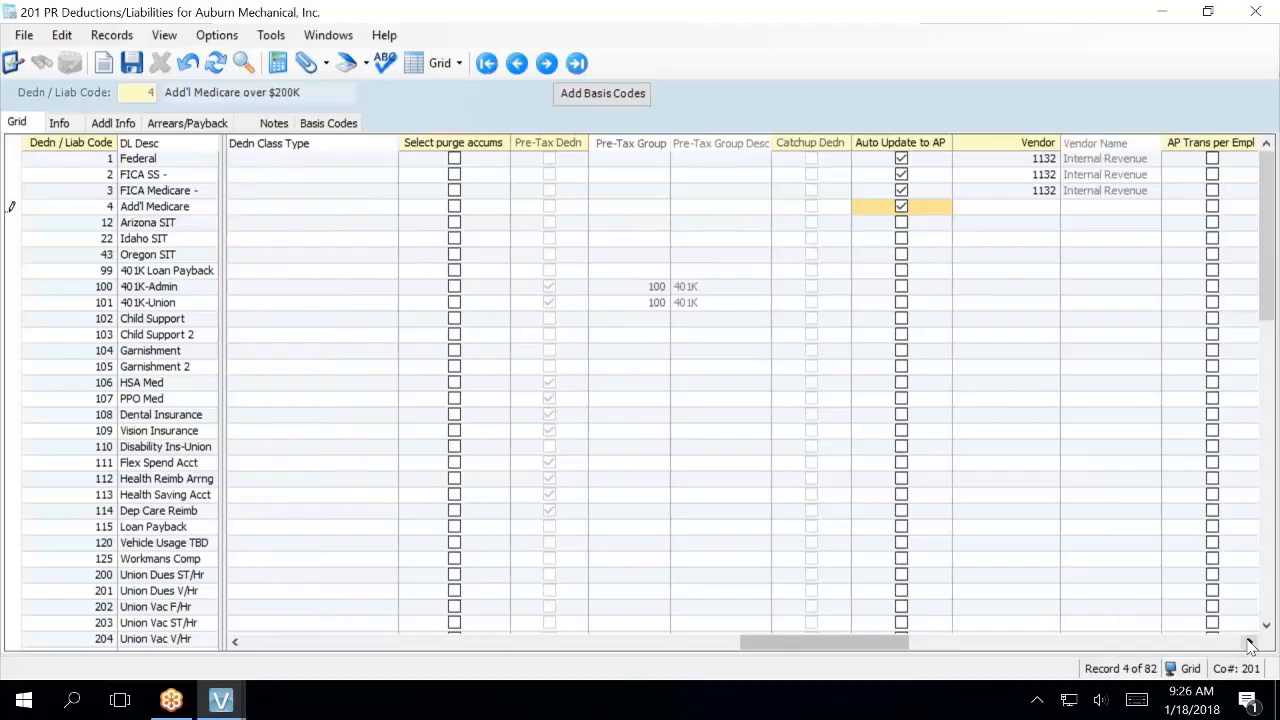
pyautogui.click(1248, 643)
pyautogui.click(1248, 643)
pyautogui.click(1248, 643)
pyautogui.click(1248, 643)
pyautogui.click(1248, 643)
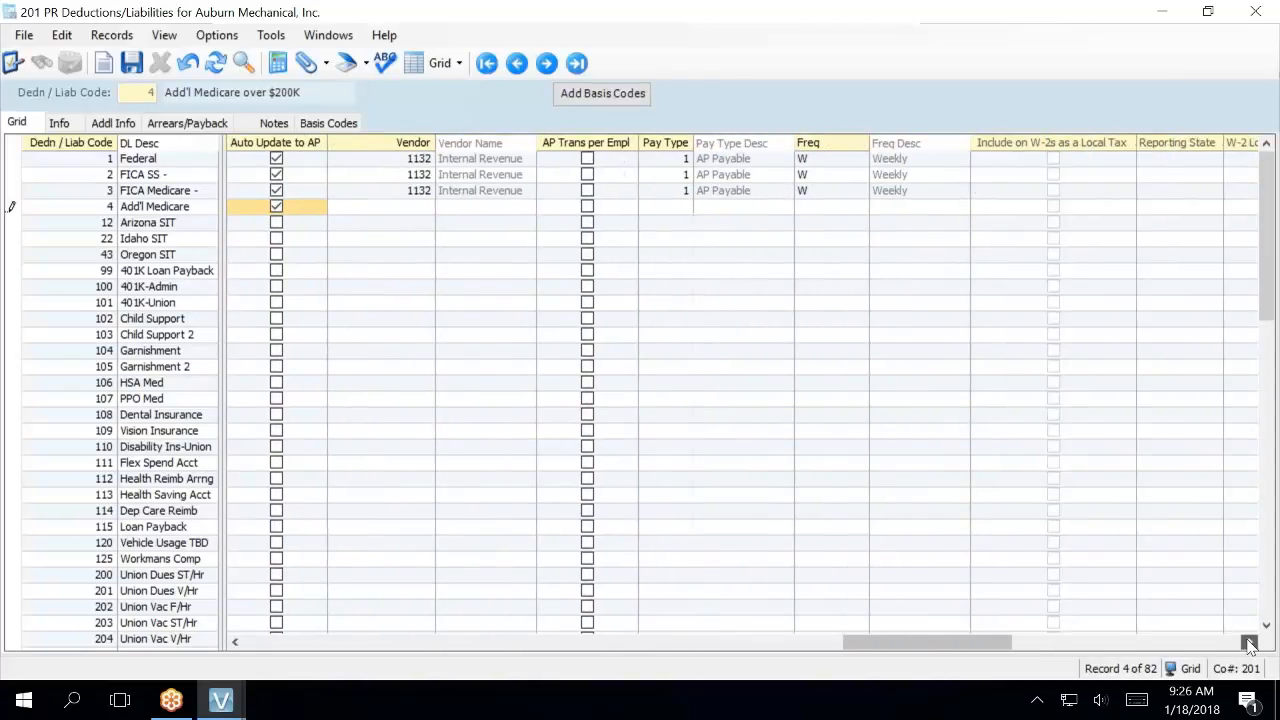
pyautogui.click(388, 209)
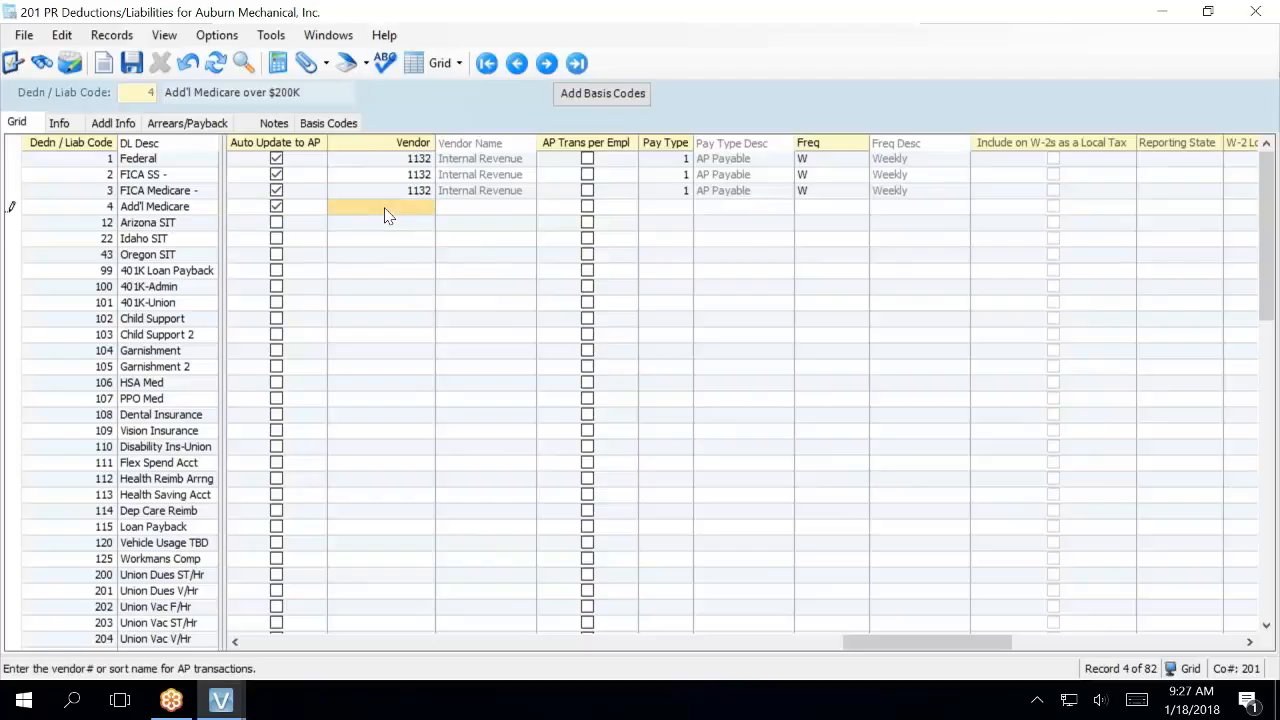
pyautogui.write('1132')
pyautogui.press('Tab')
# Set the Add'l Medicare over $200K code's pay type to 1 (AP Payable) and its frequency to W (Weekly).
pyautogui.press('Tab')
pyautogui.write('1')
pyautogui.press('Tab')
pyautogui.press('Tab')
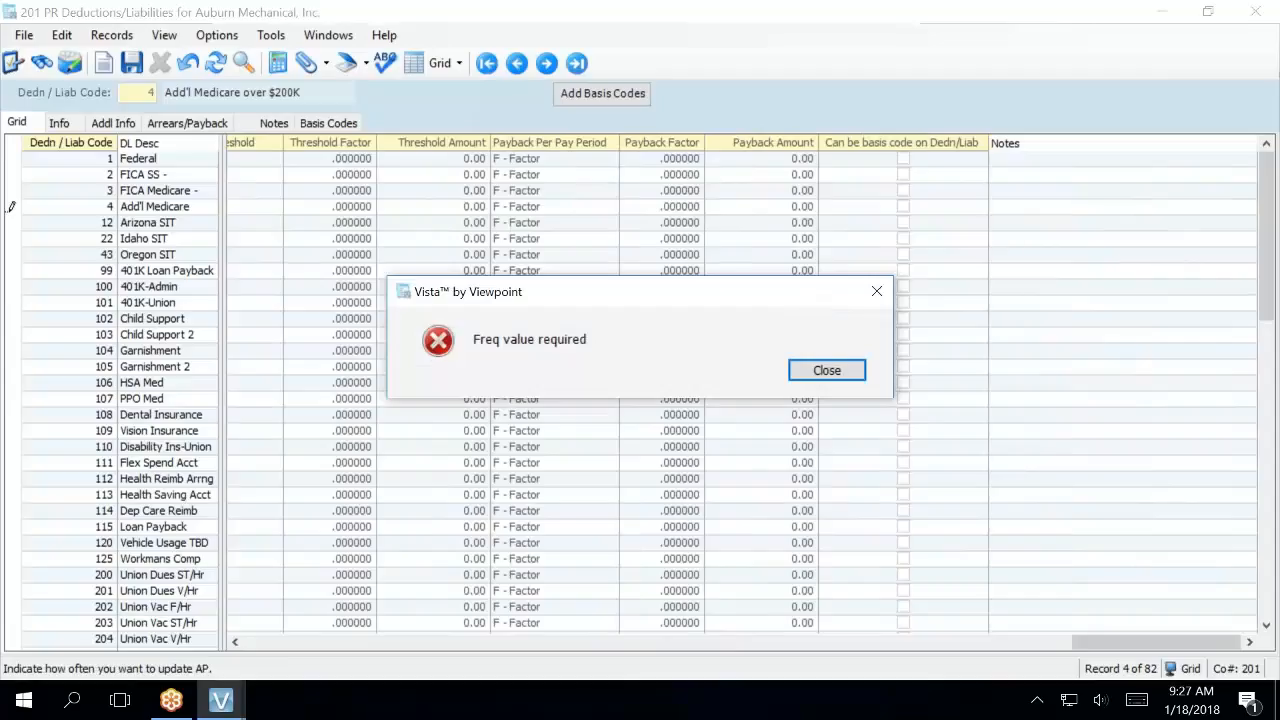
pyautogui.click(810, 370)
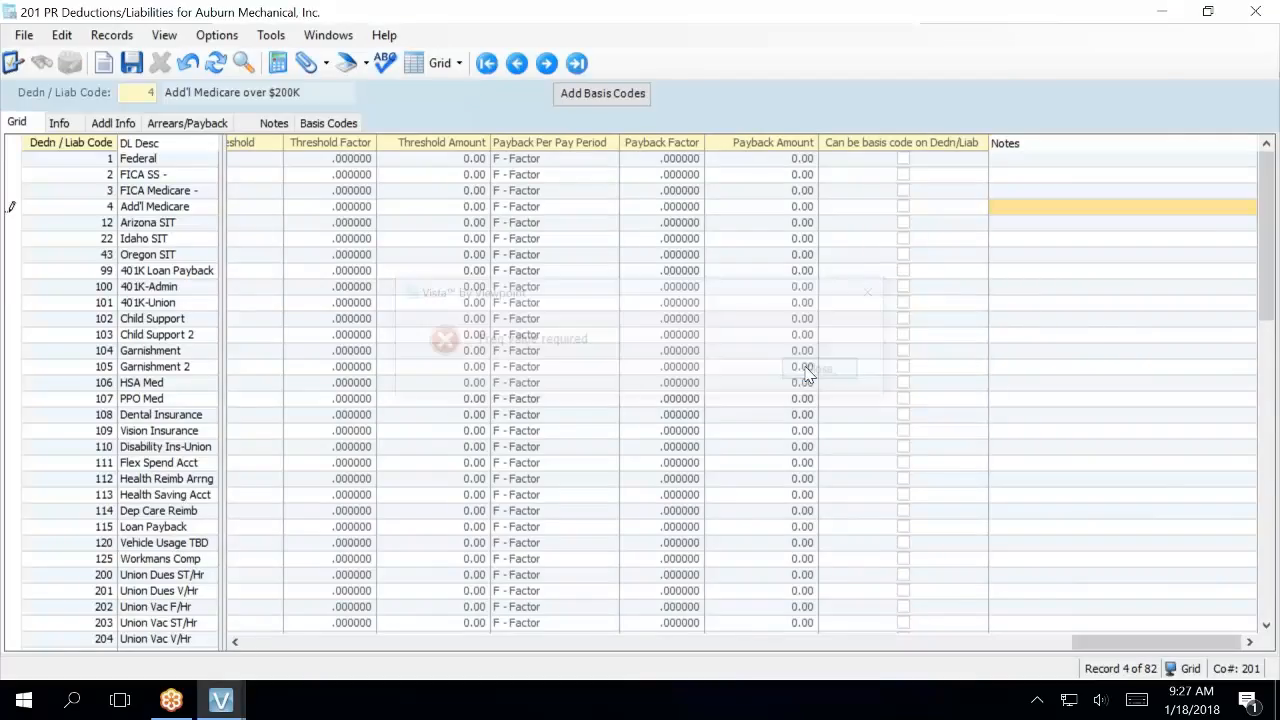
pyautogui.click(600, 645)
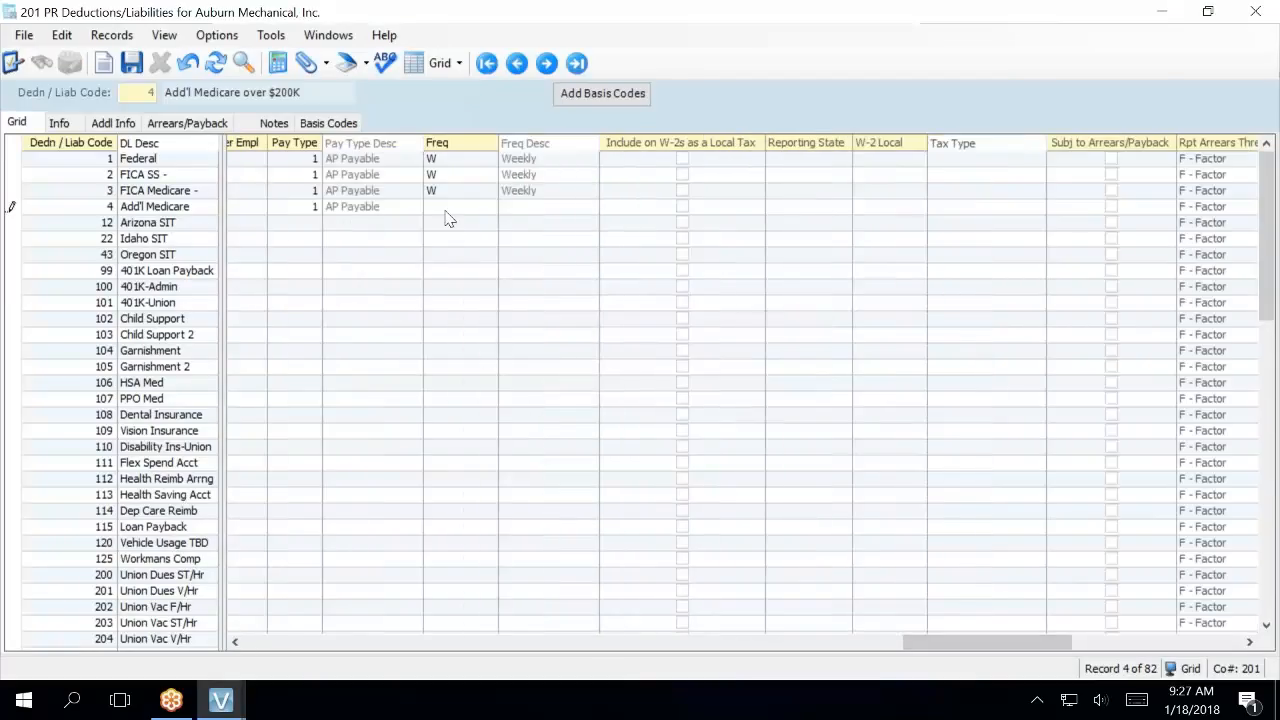
pyautogui.click(448, 207)
pyautogui.write('W')
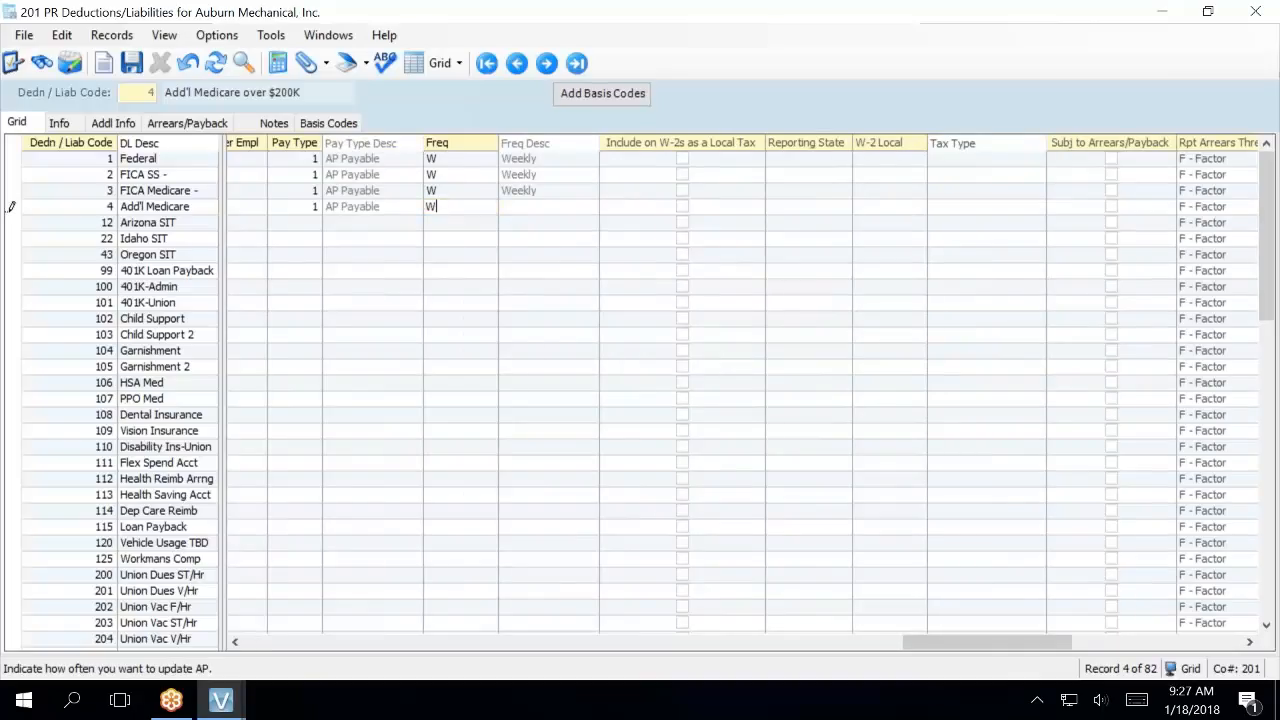
pyautogui.press('Return')
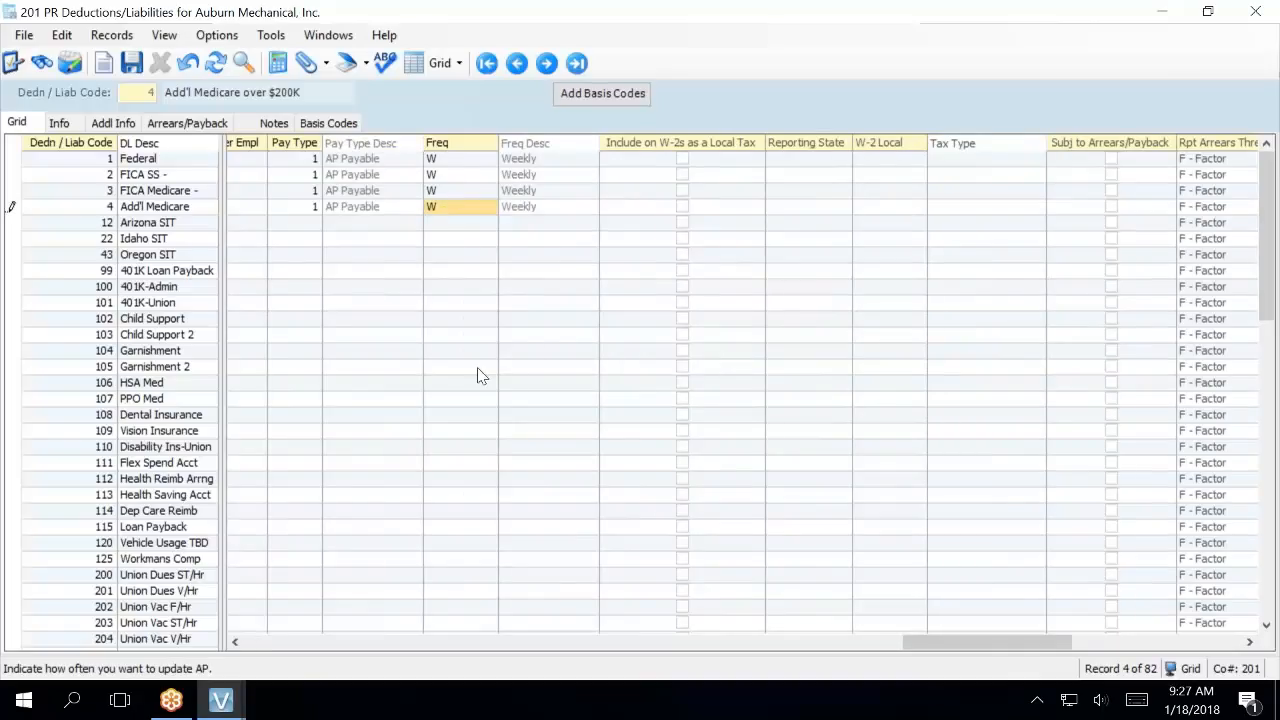
# Turn on Auto Update to AP for code 100 401K-Admin and look up Trust Services, Fsb as its vendor.
pyautogui.click(234, 642)
pyautogui.click(234, 642)
pyautogui.click(234, 642)
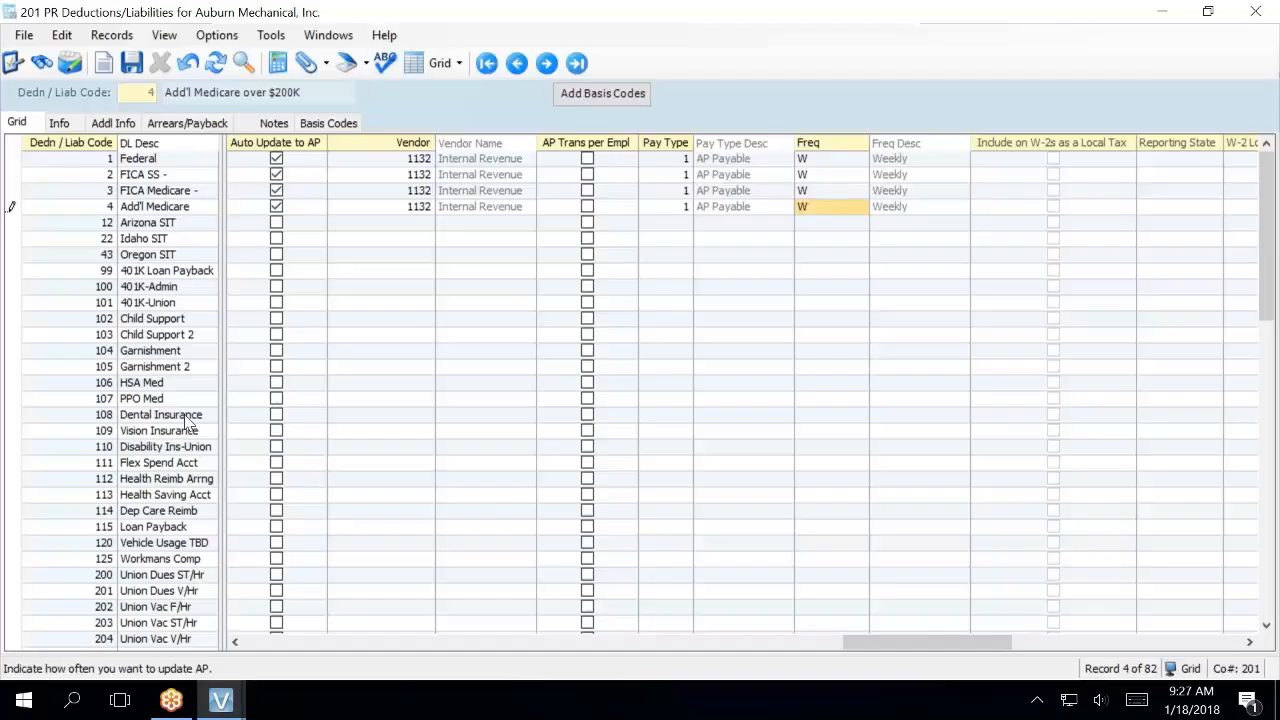
pyautogui.click(279, 290)
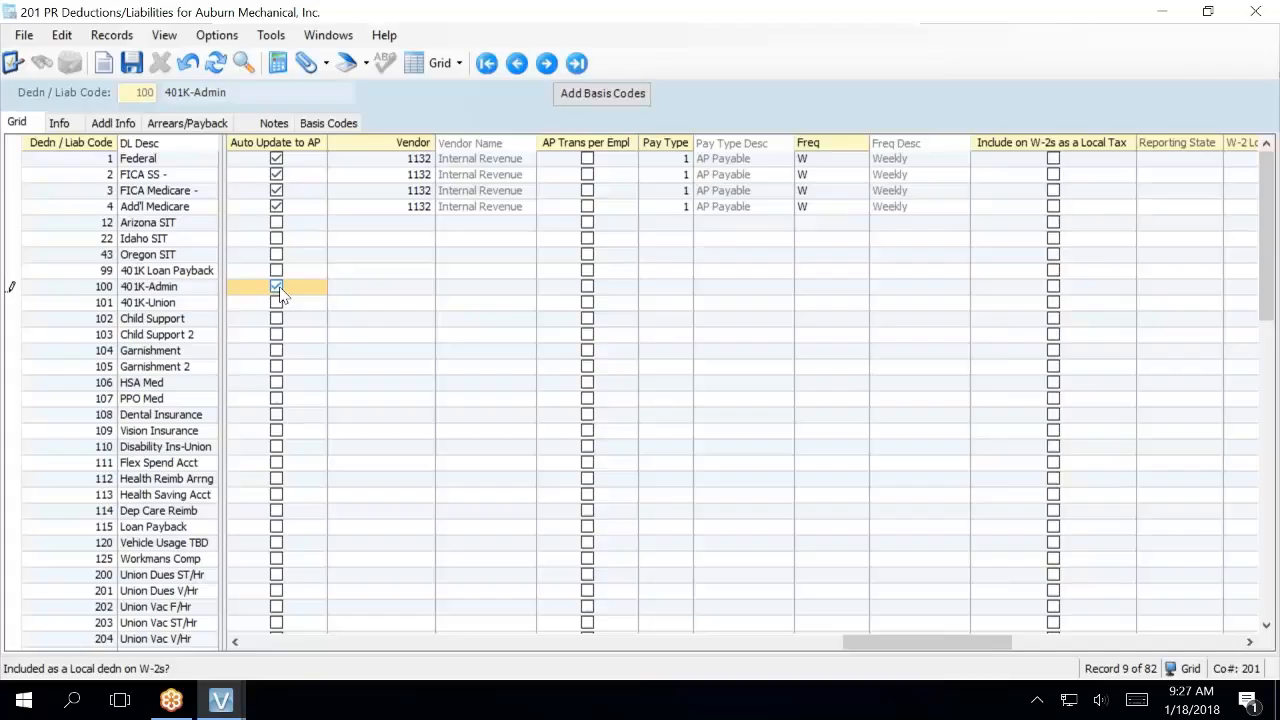
pyautogui.press('Tab')
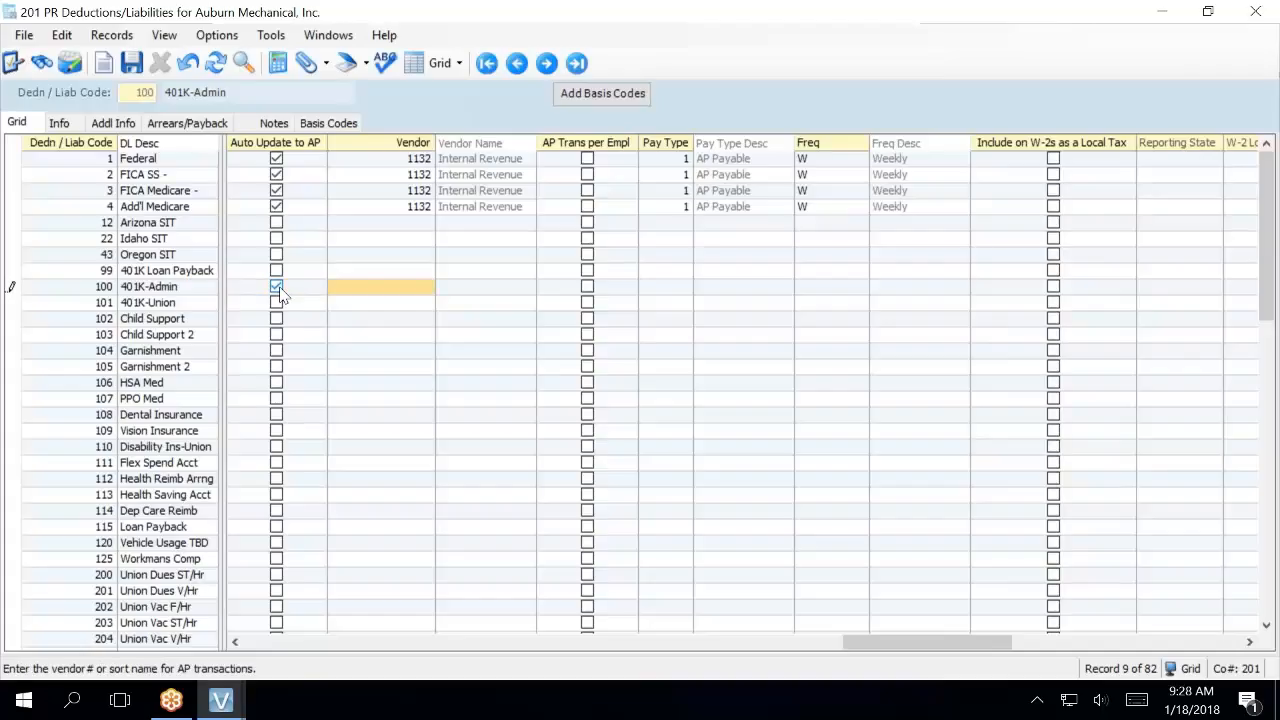
pyautogui.press('F4')
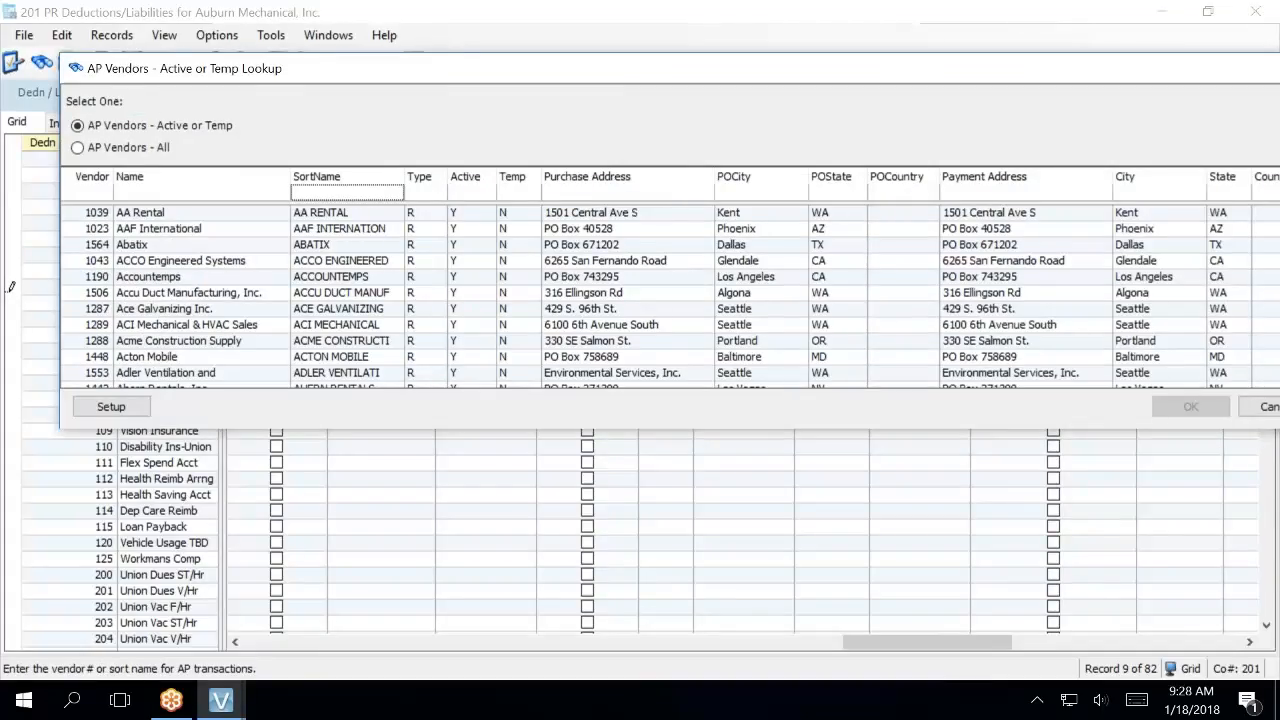
pyautogui.write('TR')
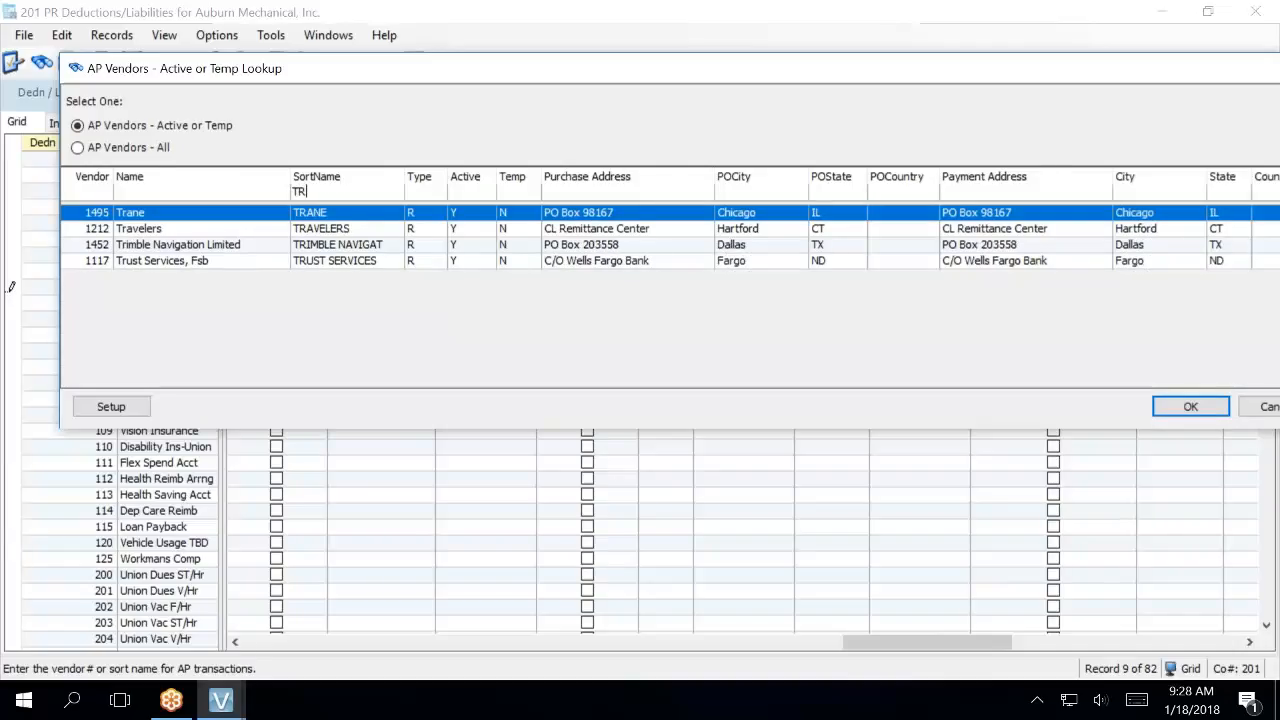
pyautogui.press('Down')
pyautogui.press('Down')
pyautogui.press('Down')
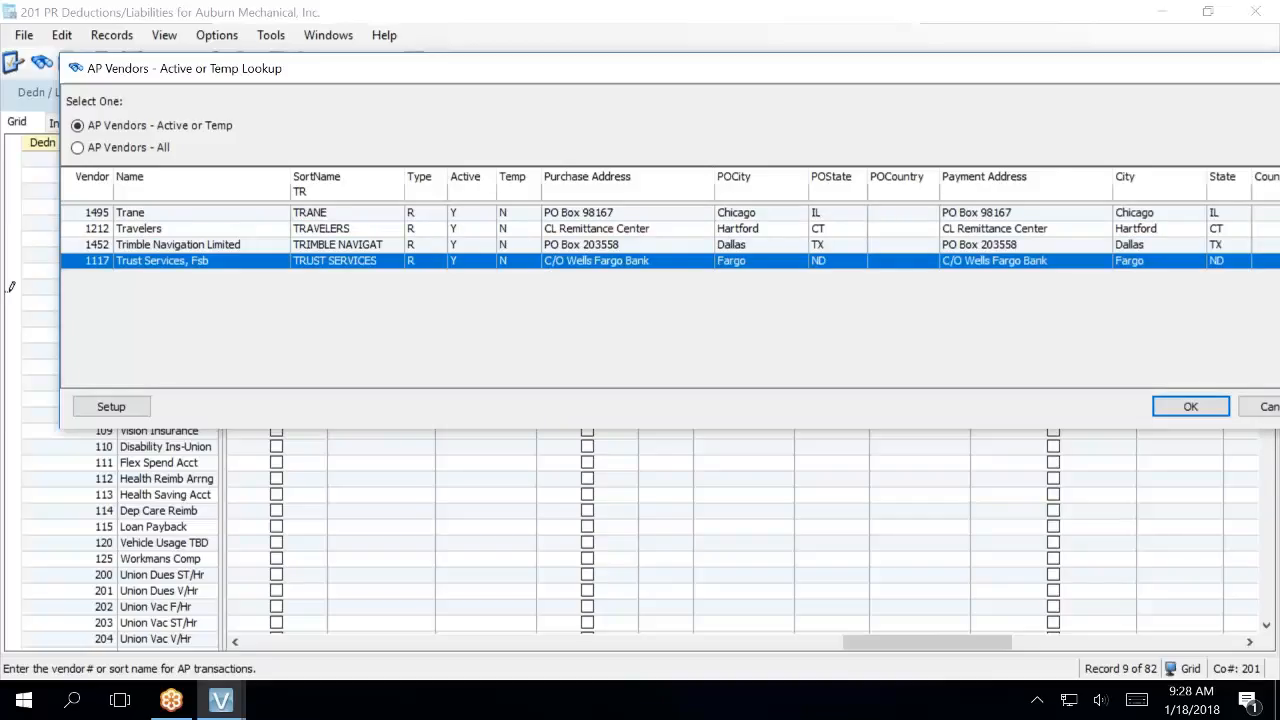
pyautogui.press('Return')
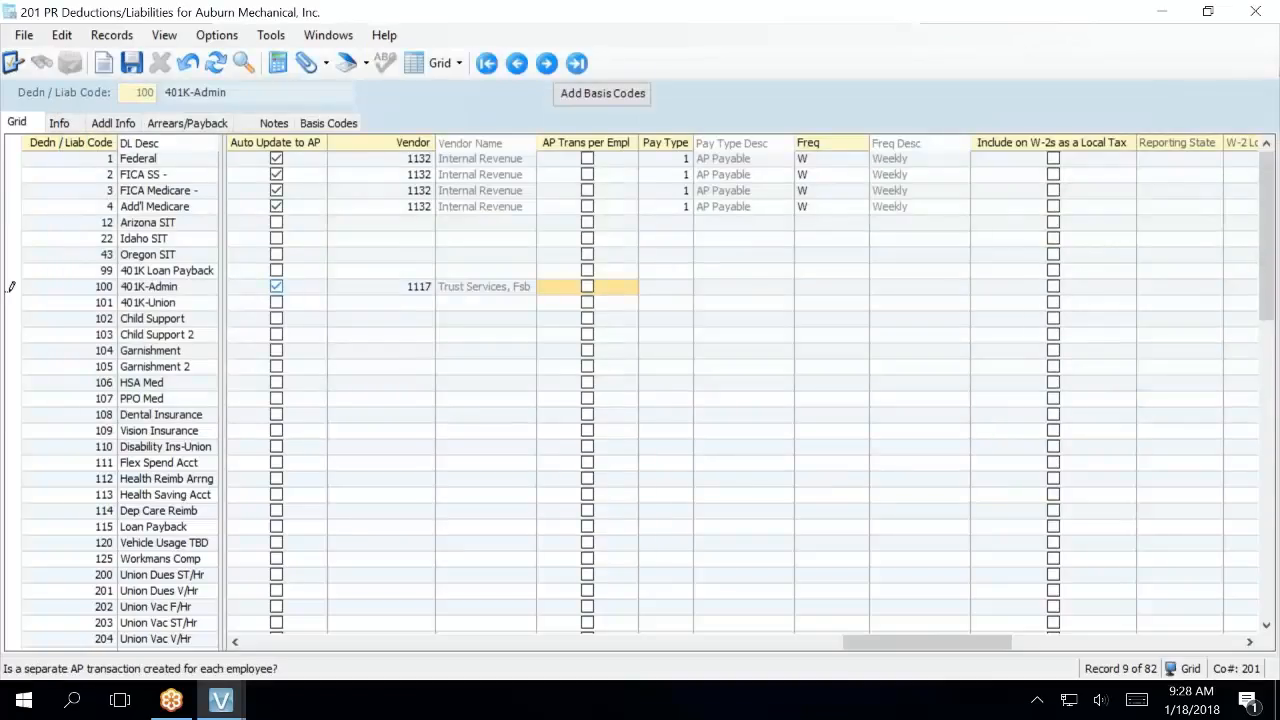
# Set the 401K-Admin code's pay type to 1 (AP Payable) and choose B (Bi-Weekly) as its AP update frequency.
pyautogui.press('Tab')
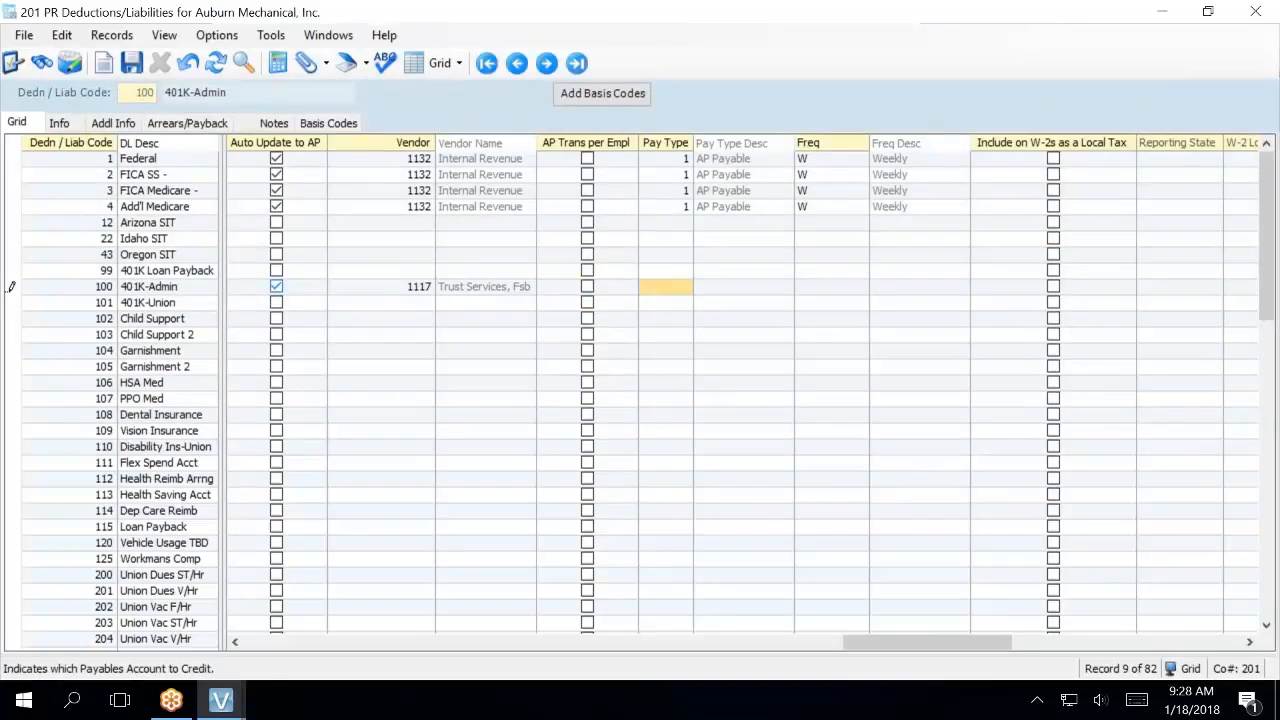
pyautogui.write('1')
pyautogui.press('Tab')
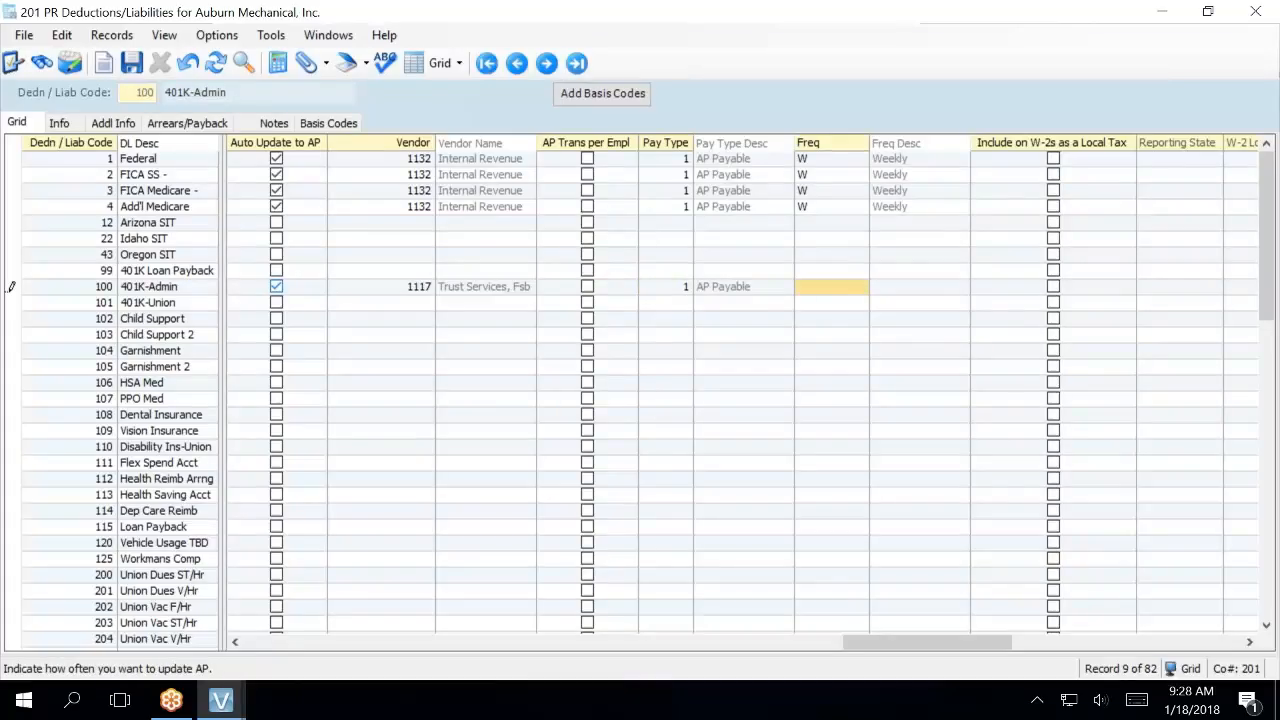
pyautogui.press('F4')
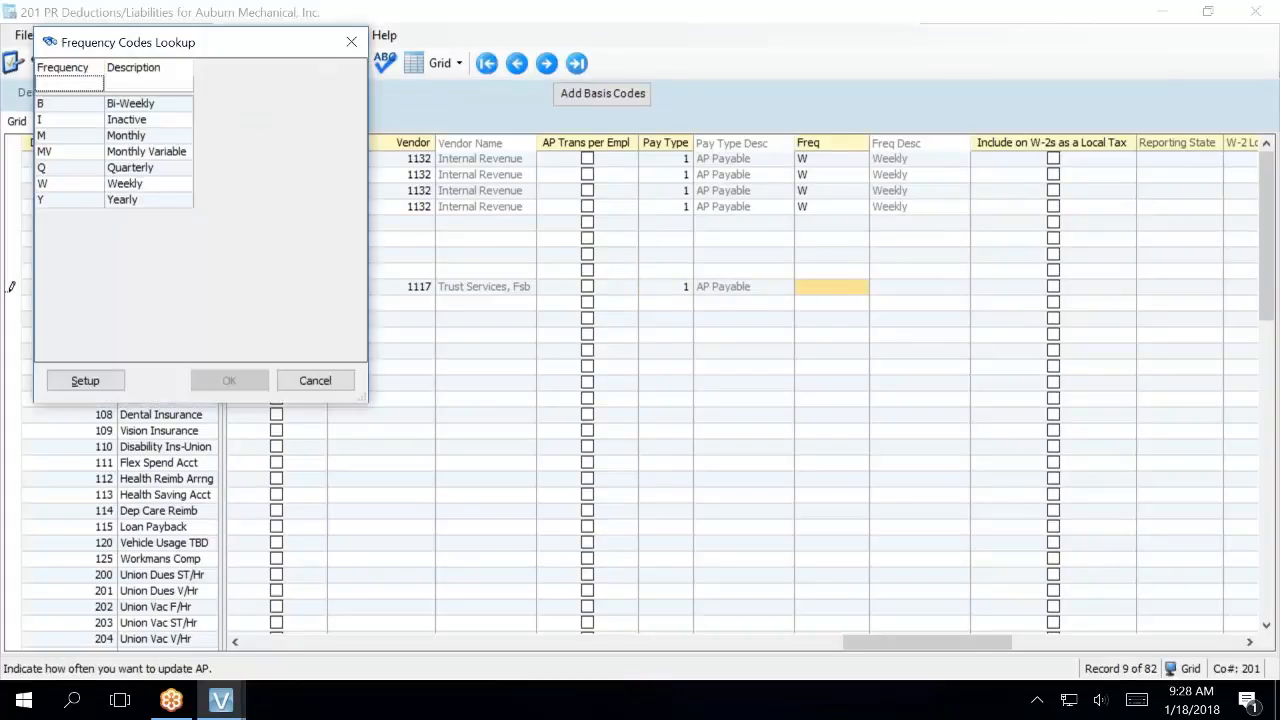
pyautogui.press('Down')
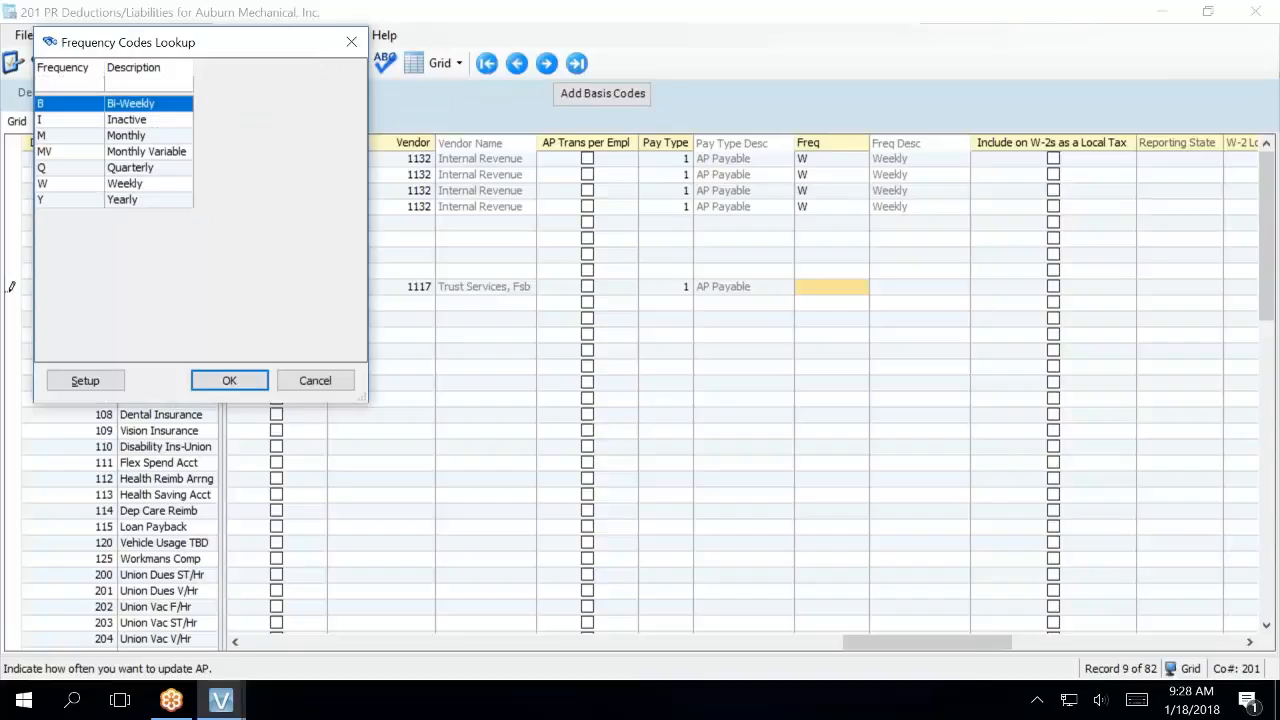
pyautogui.press('Return')
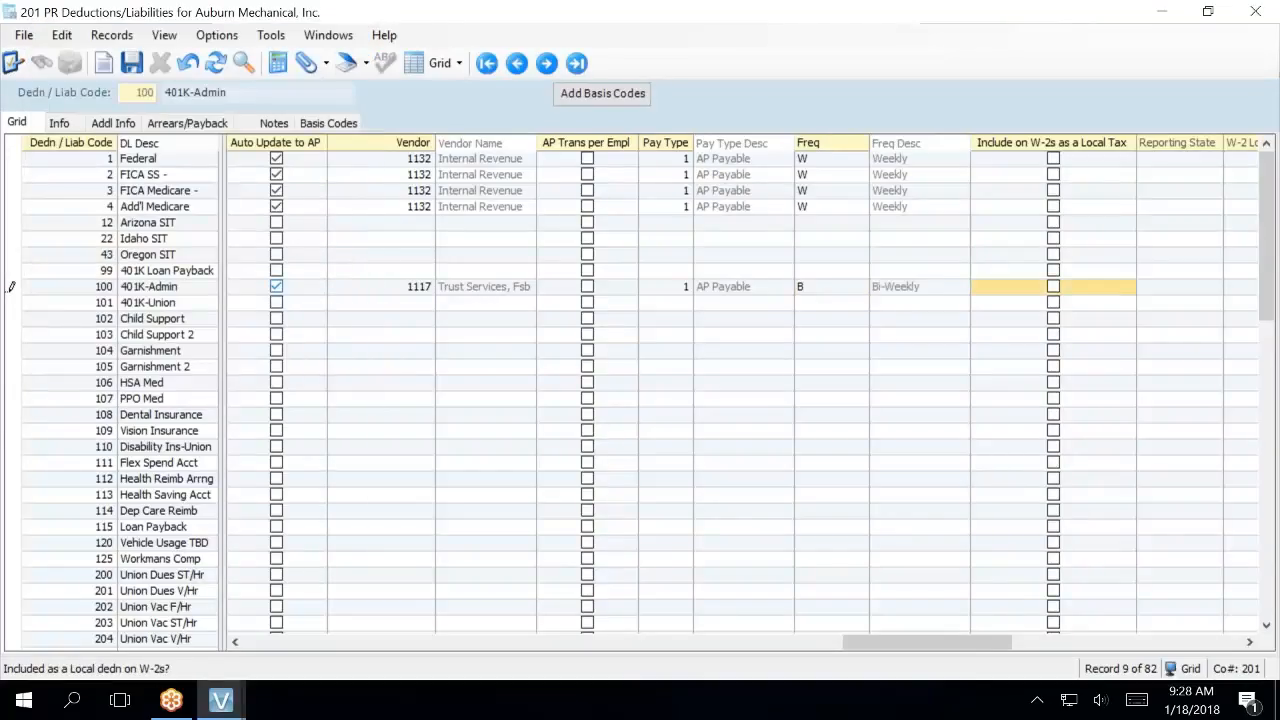
# Turn Auto Update to AP on for code 101 401K-Union and switch it back off.
pyautogui.click(277, 303)
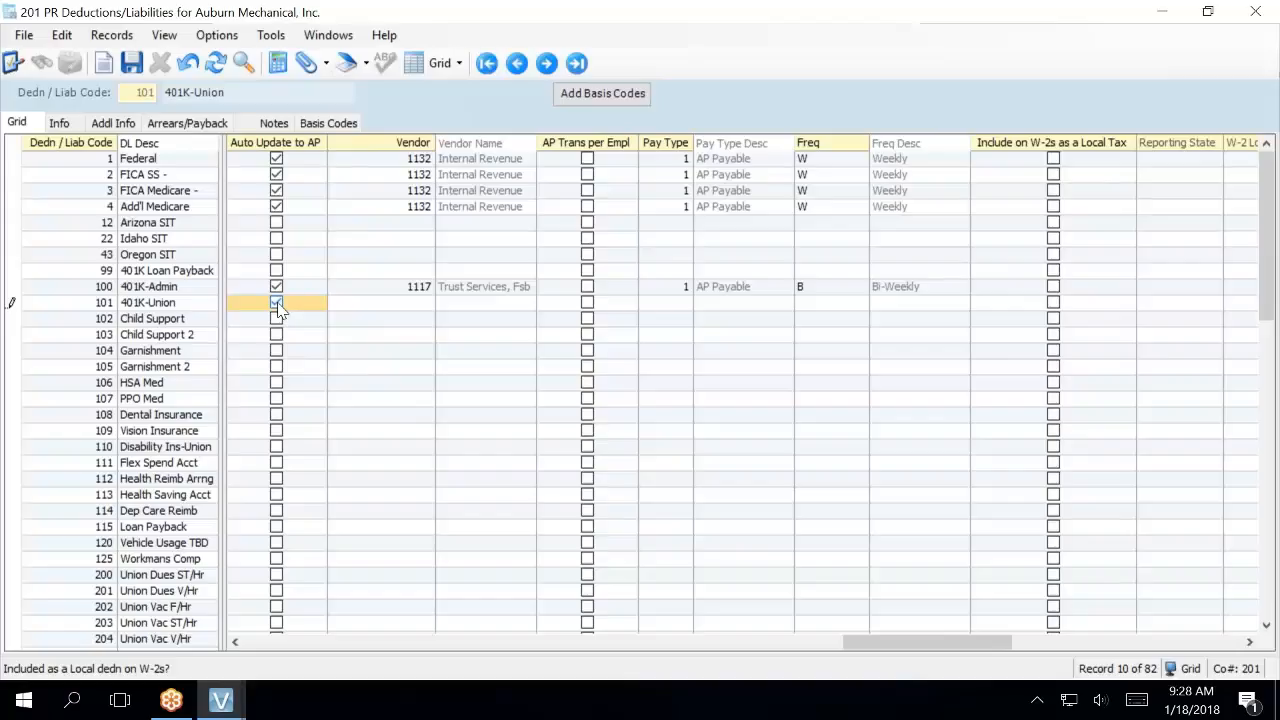
pyautogui.click(277, 303)
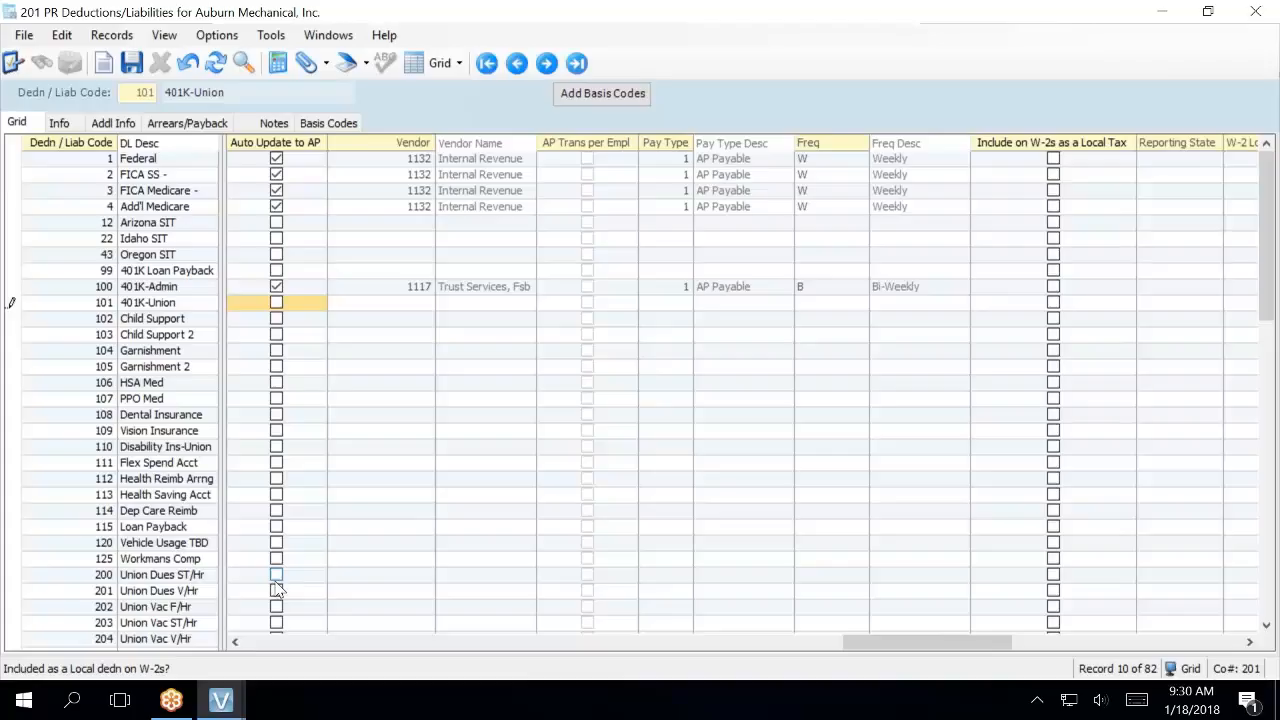
# Open PR Craft Master from the main menu and go to the vendor field in craft 26's general information.
pyautogui.click(231, 702)
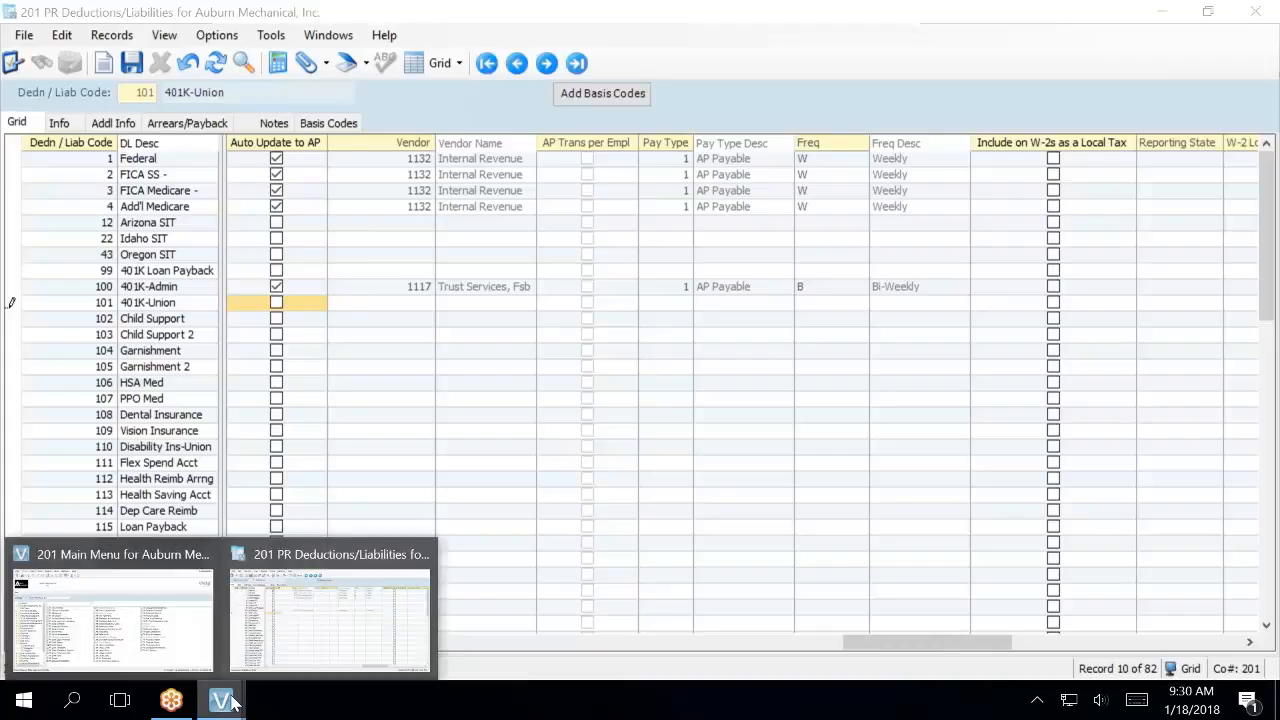
pyautogui.click(130, 636)
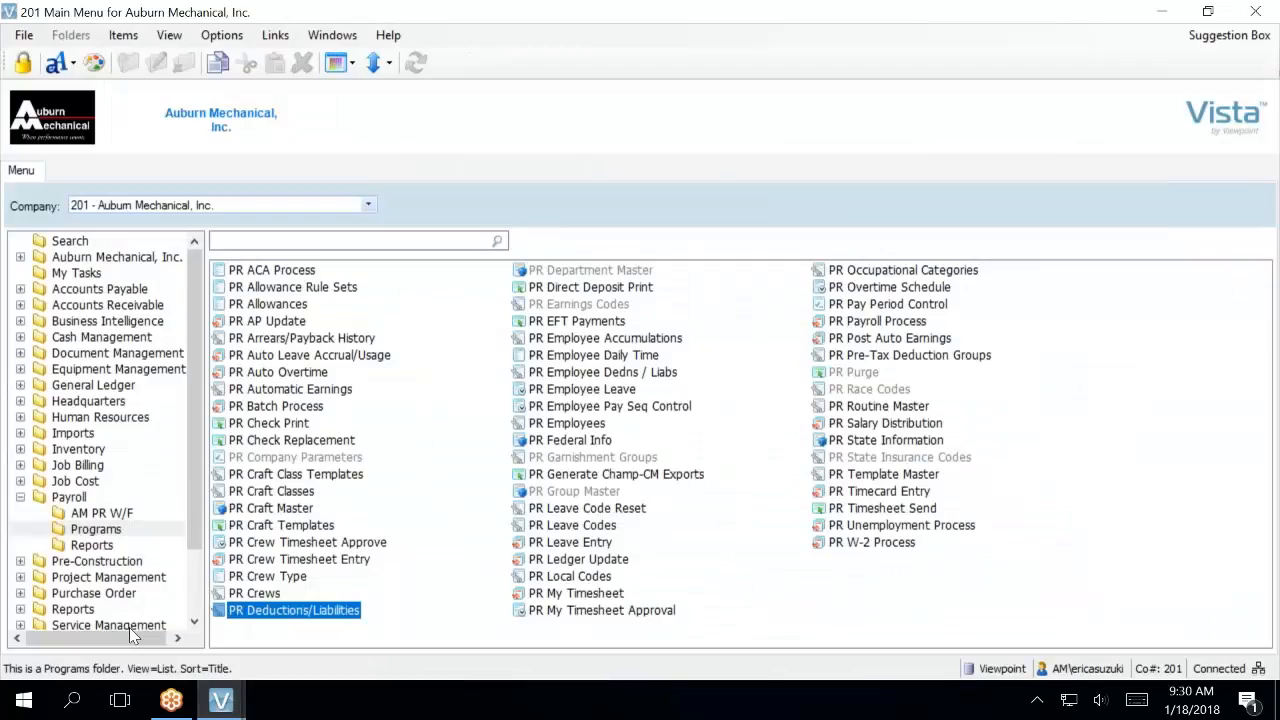
pyautogui.click(290, 508)
pyautogui.doubleClick(310, 511)
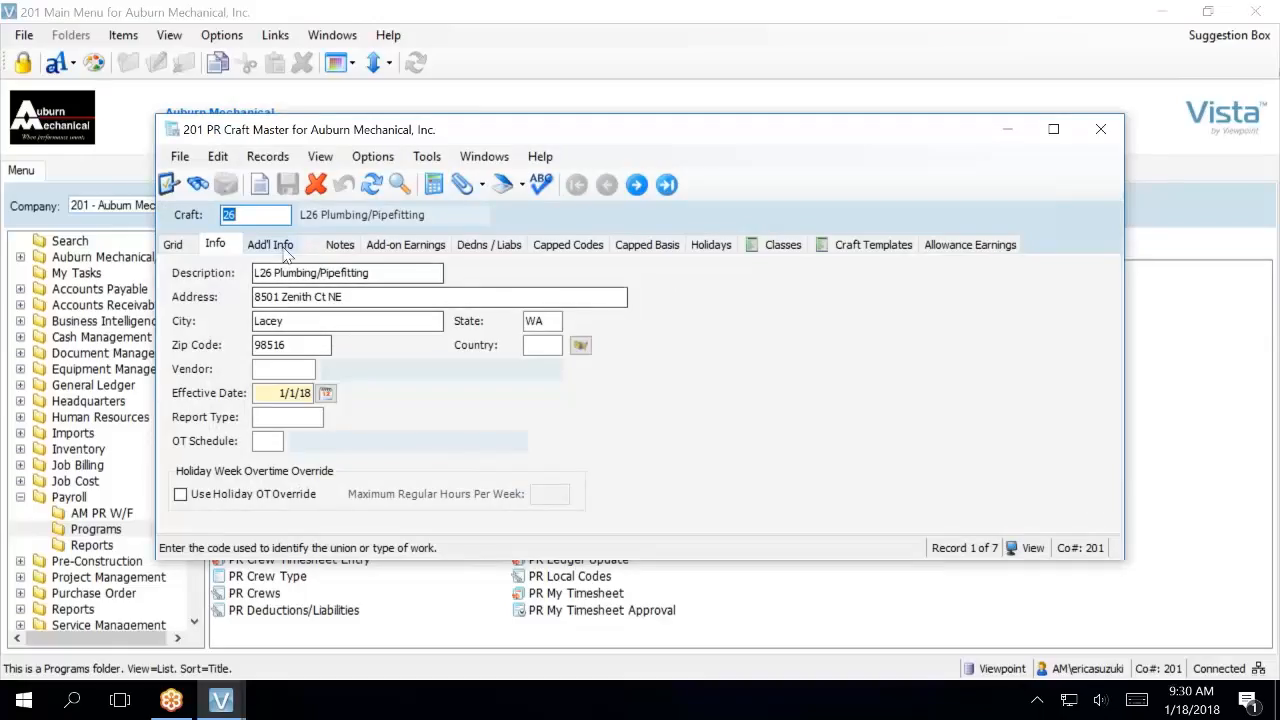
pyautogui.click(284, 248)
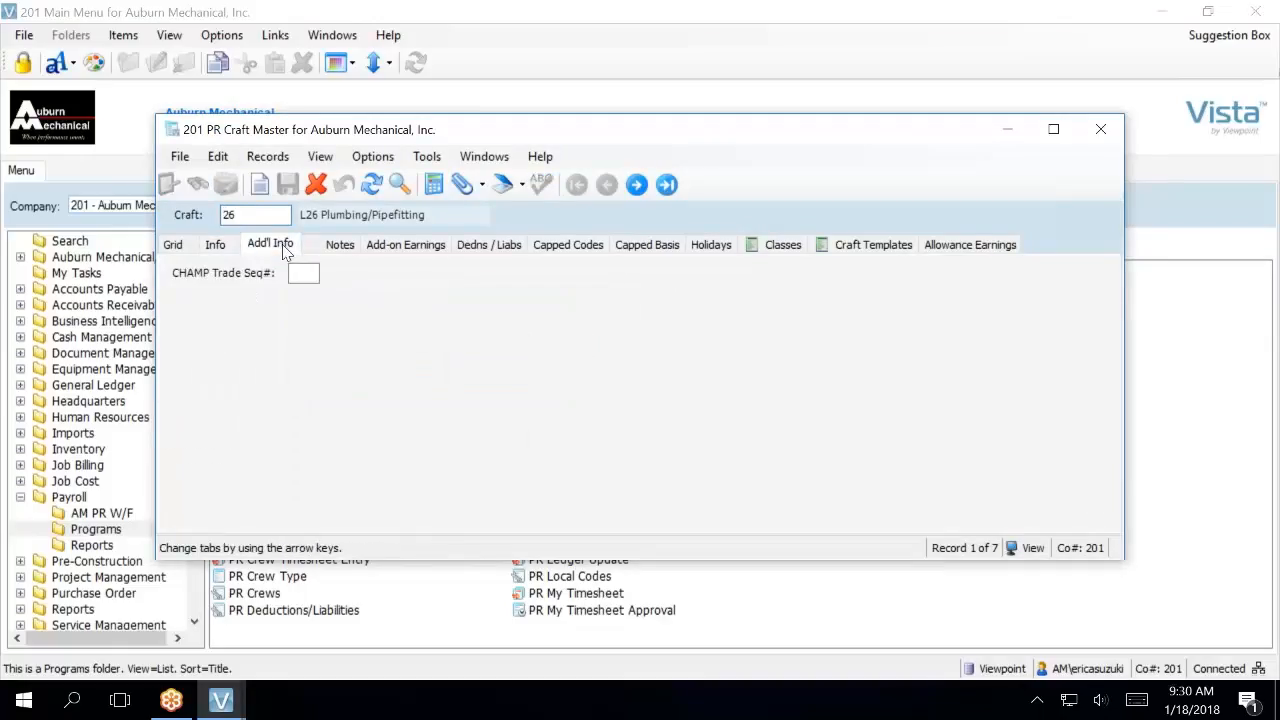
pyautogui.click(224, 248)
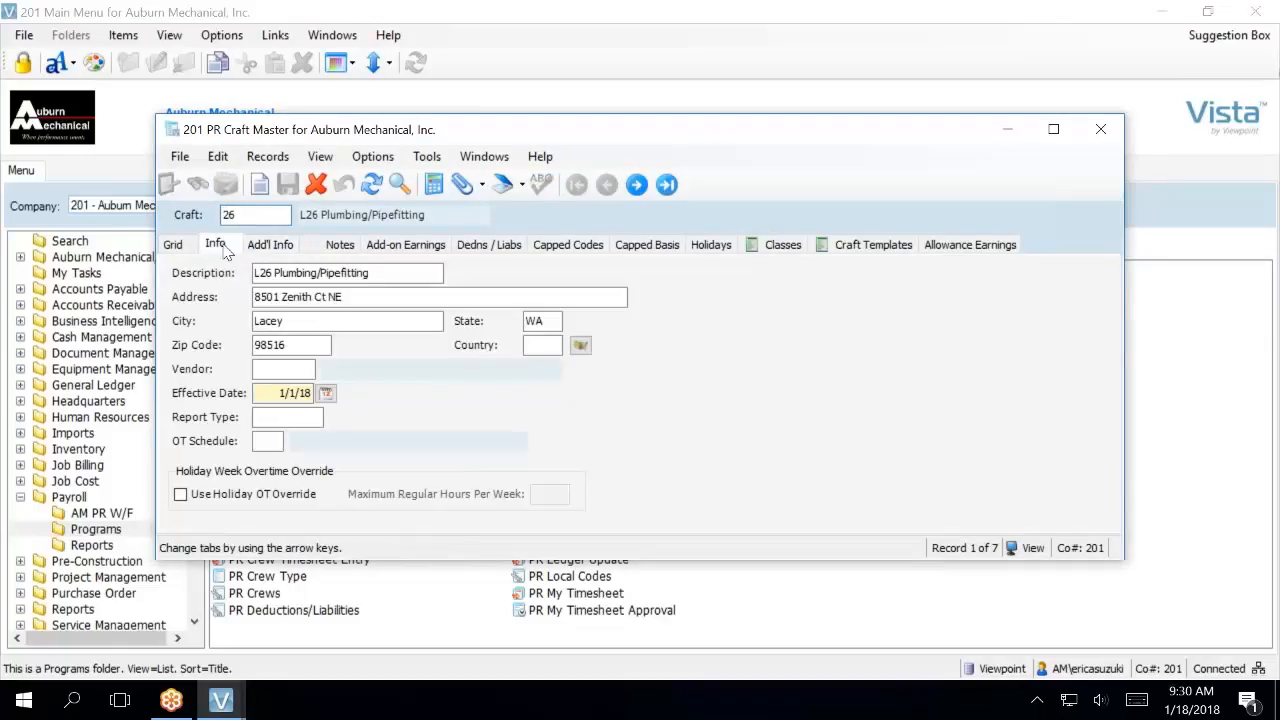
pyautogui.click(267, 369)
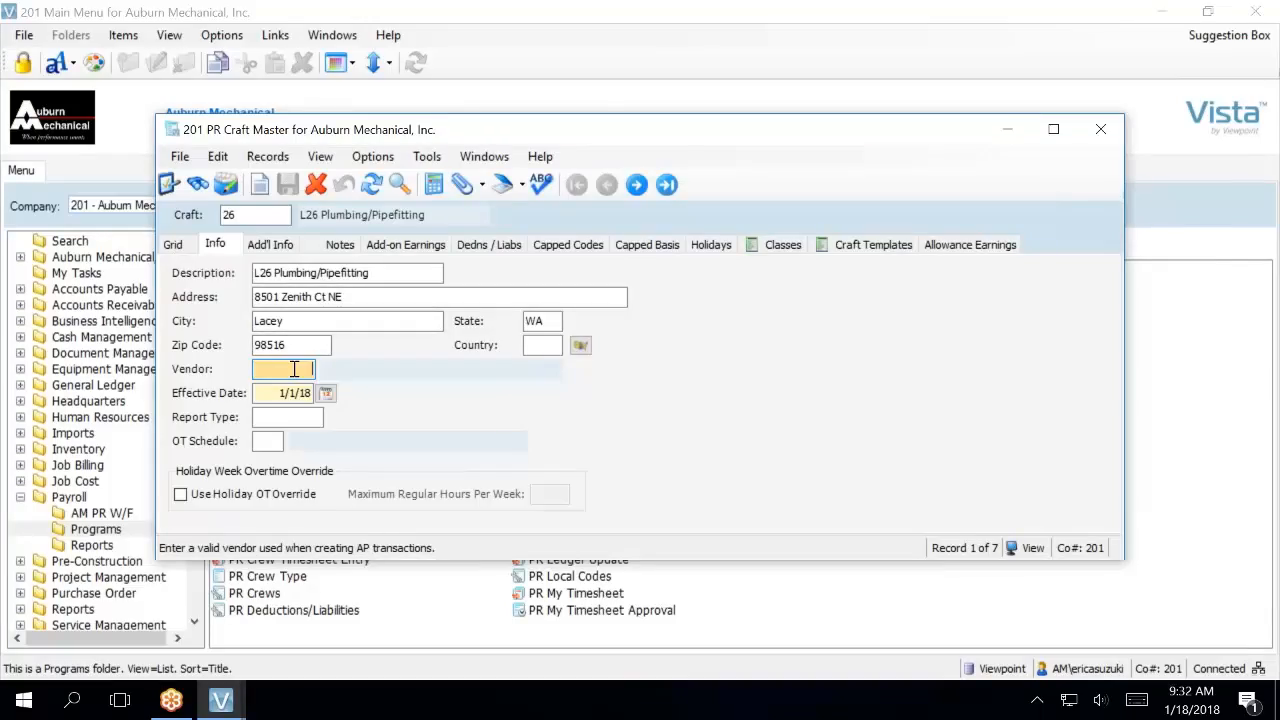
# Consult the Vista help on assigning deductions and liabilities to a craft, and close the help and PR Craft Master.
pyautogui.press('F1')
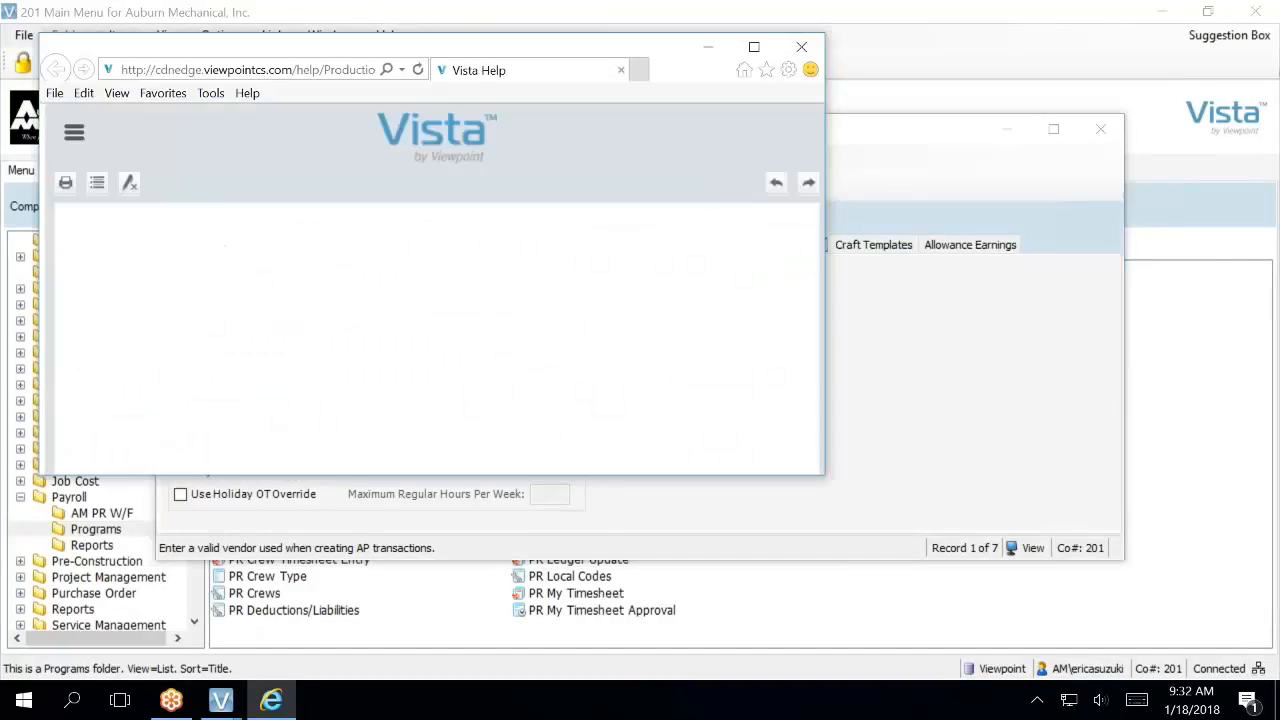
pyautogui.click(754, 50)
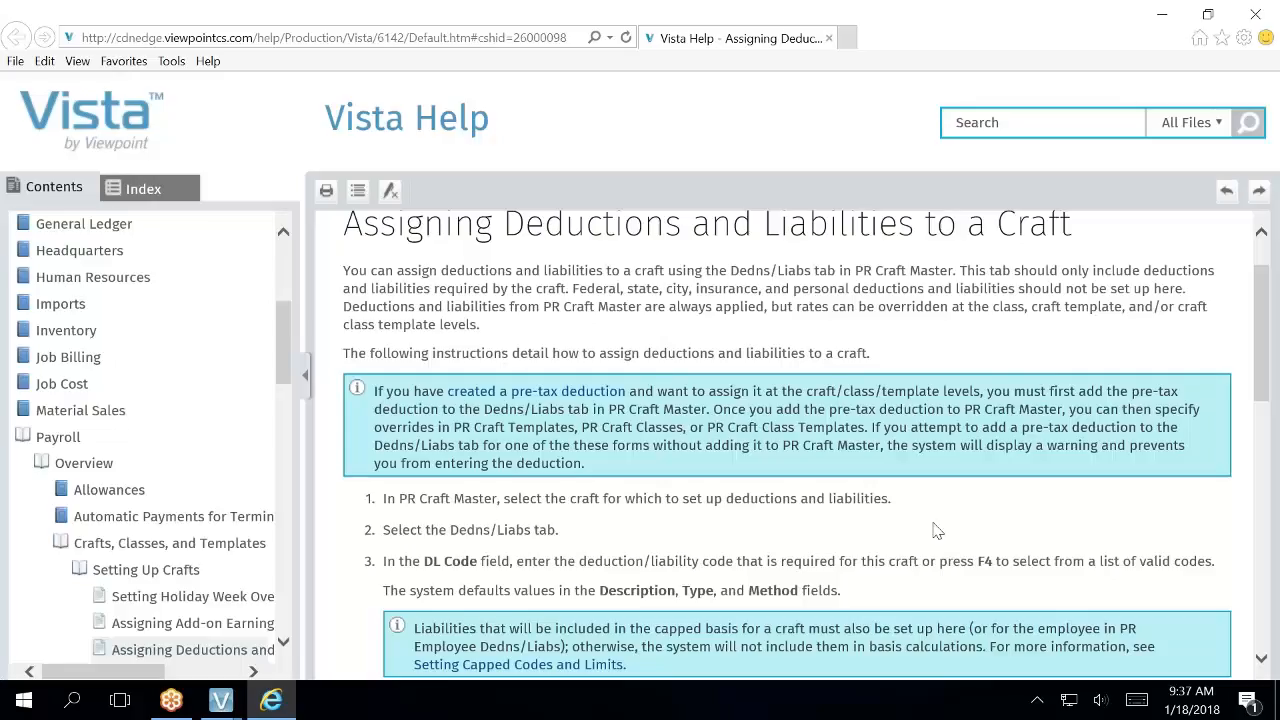
pyautogui.click(1249, 16)
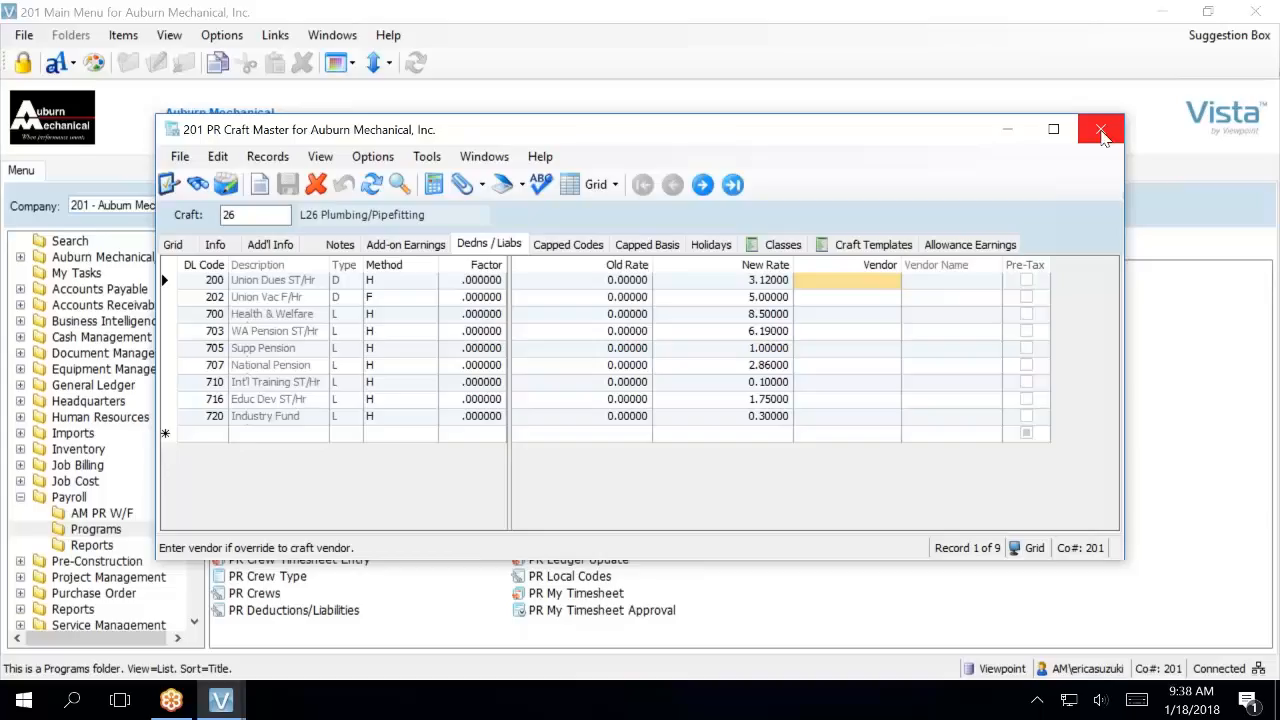
pyautogui.click(1101, 136)
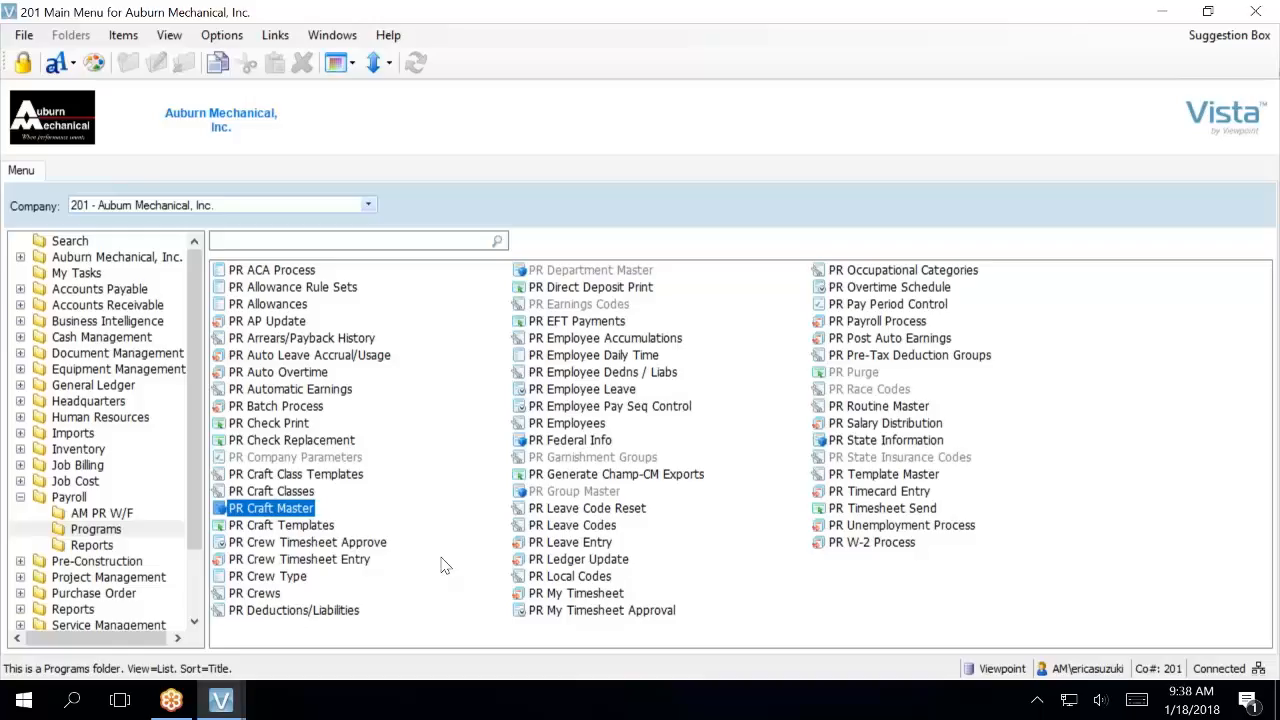
# Back in PR Deductions/Liabilities, turn on Auto Update to AP for code 102 Child Support and choose Washington State Support as its vendor.
pyautogui.click(220, 702)
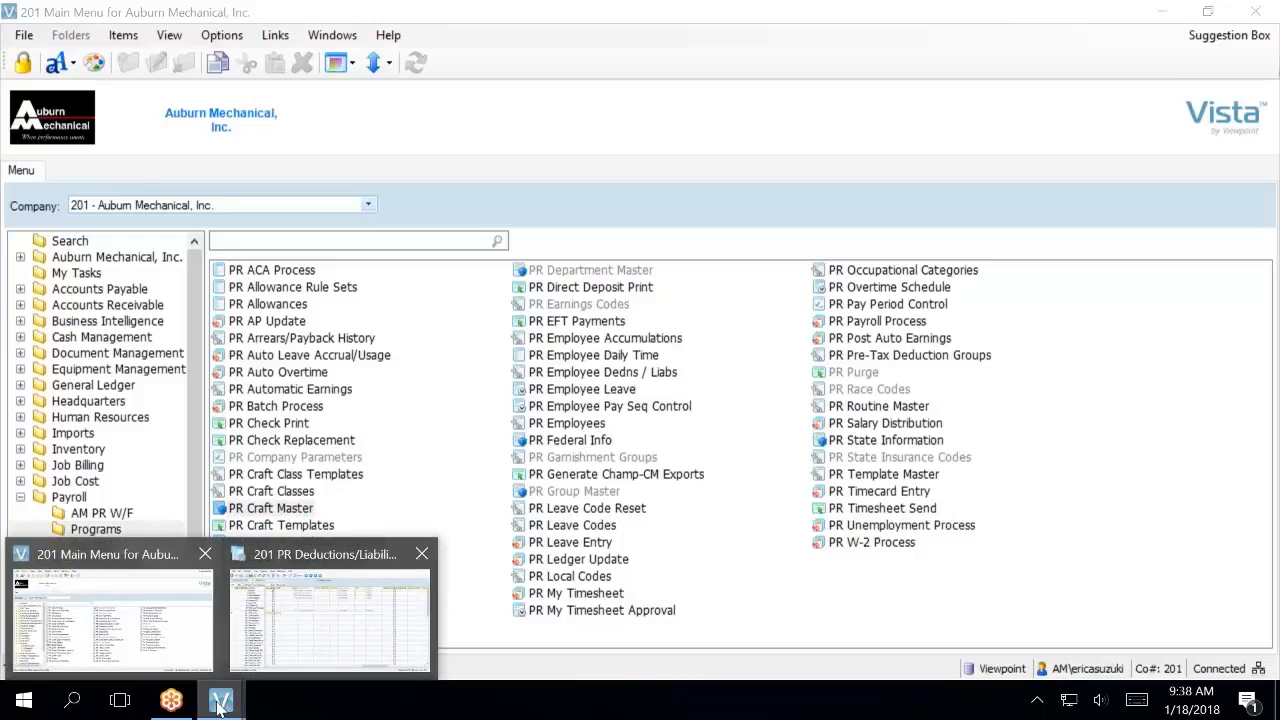
pyautogui.click(313, 634)
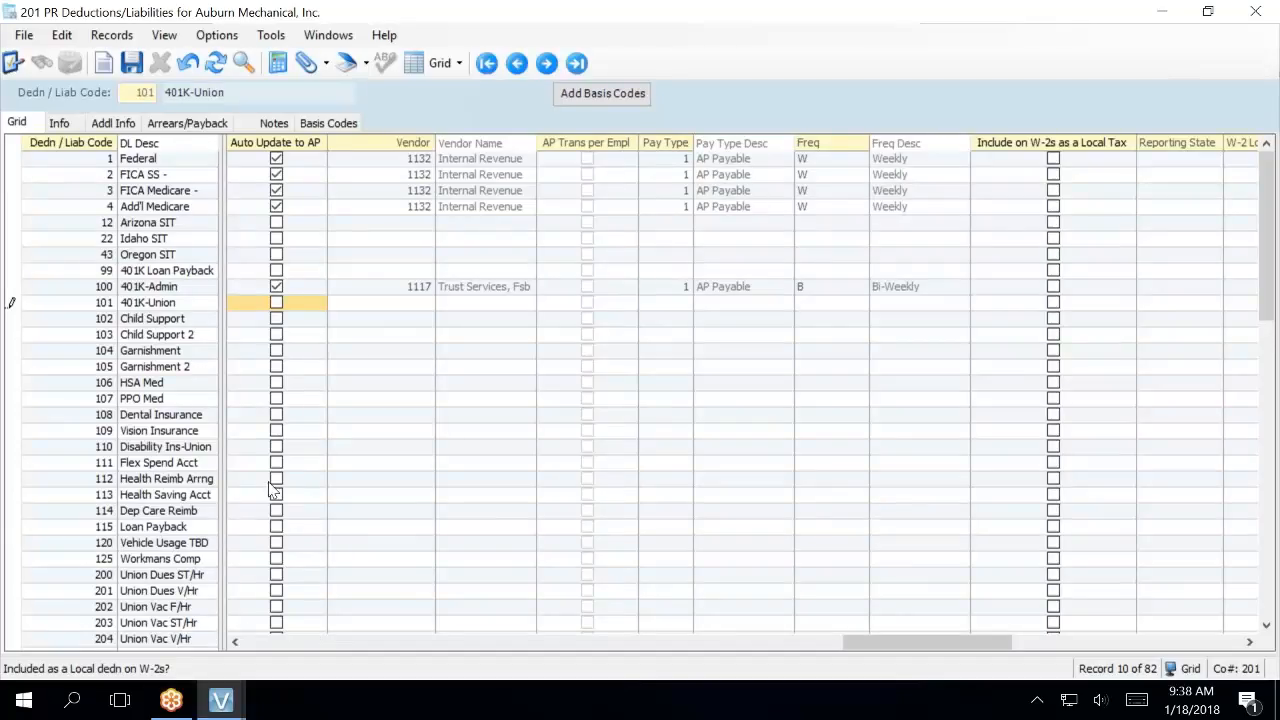
pyautogui.click(278, 321)
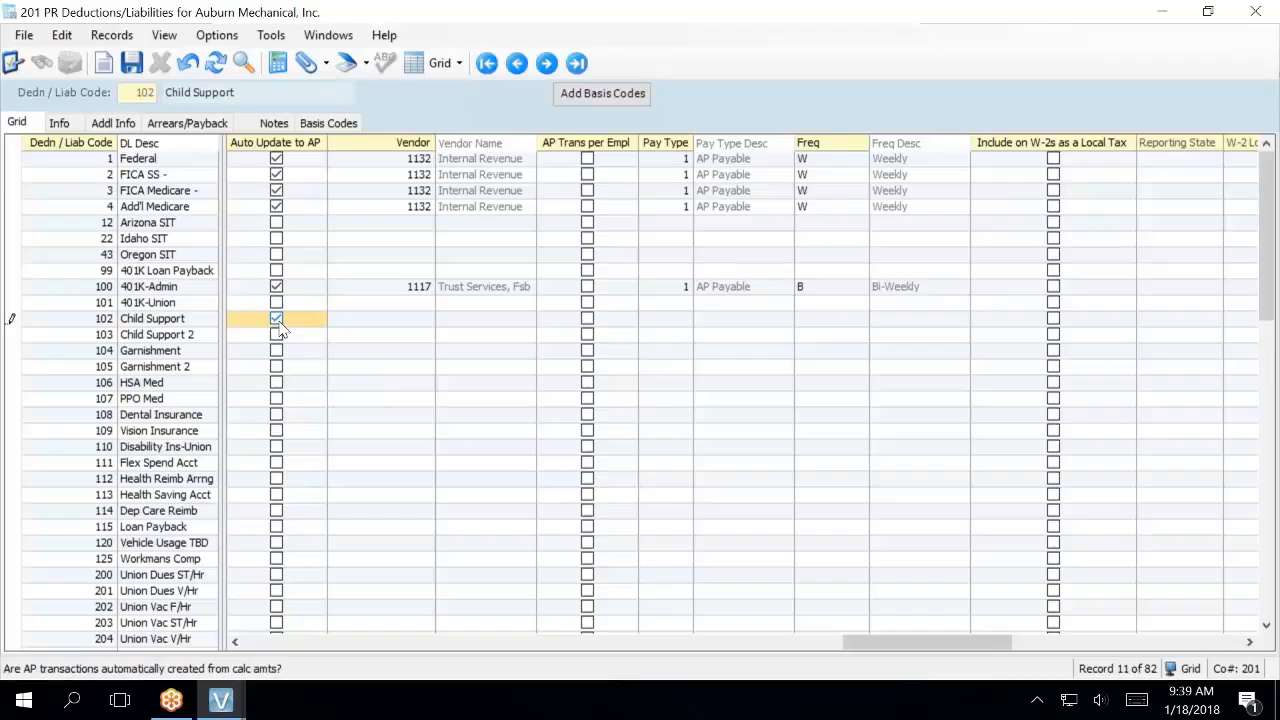
pyautogui.click(279, 325)
pyautogui.click(279, 325)
pyautogui.press('Tab')
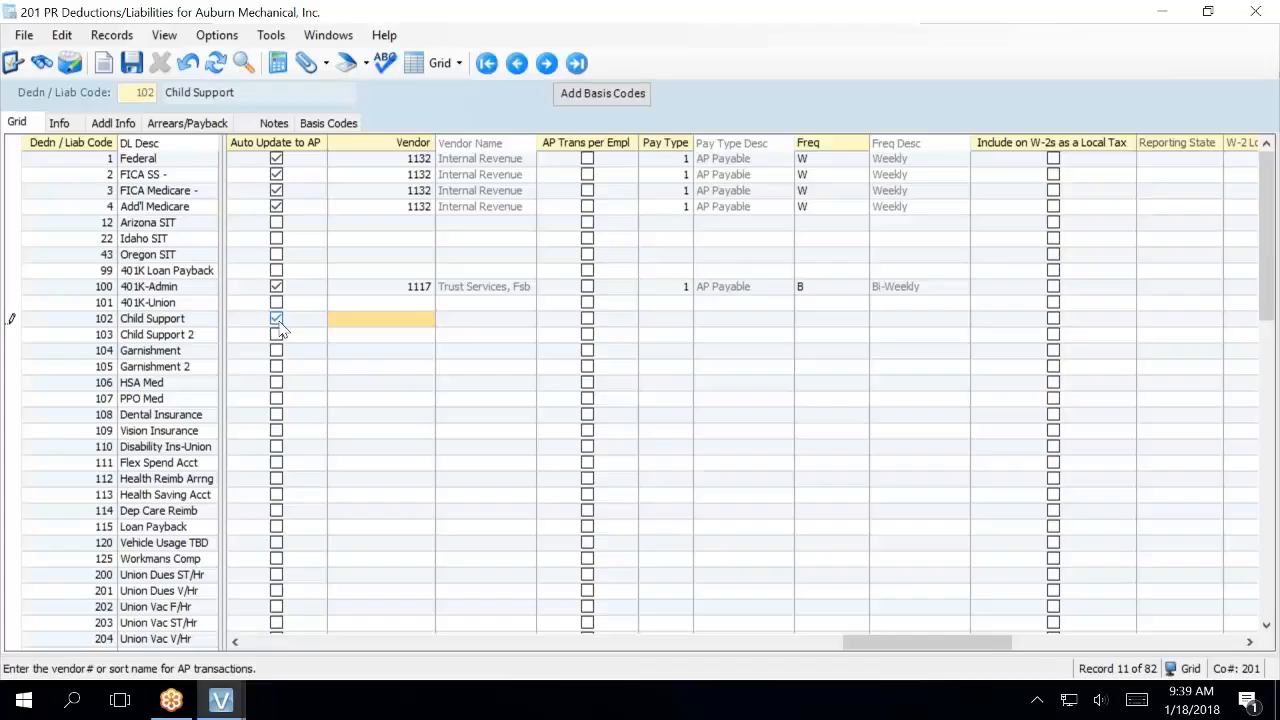
pyautogui.press('F4')
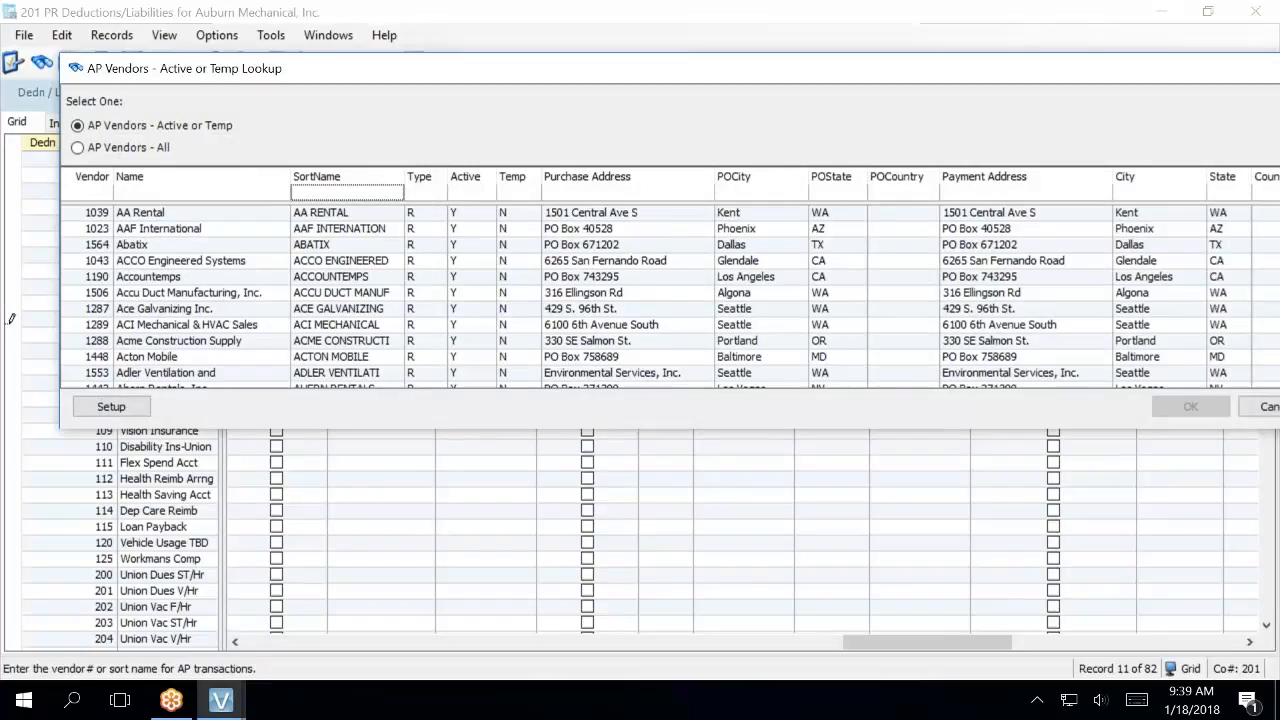
pyautogui.write('wa')
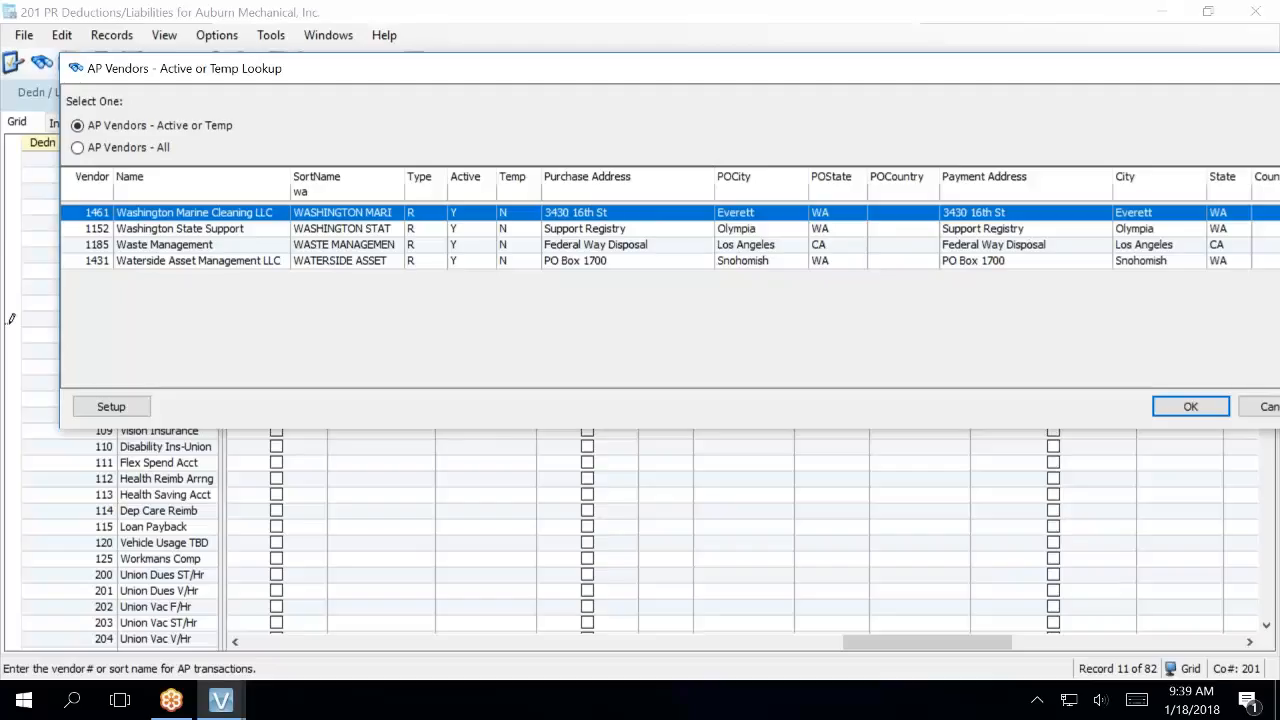
pyautogui.press('Down')
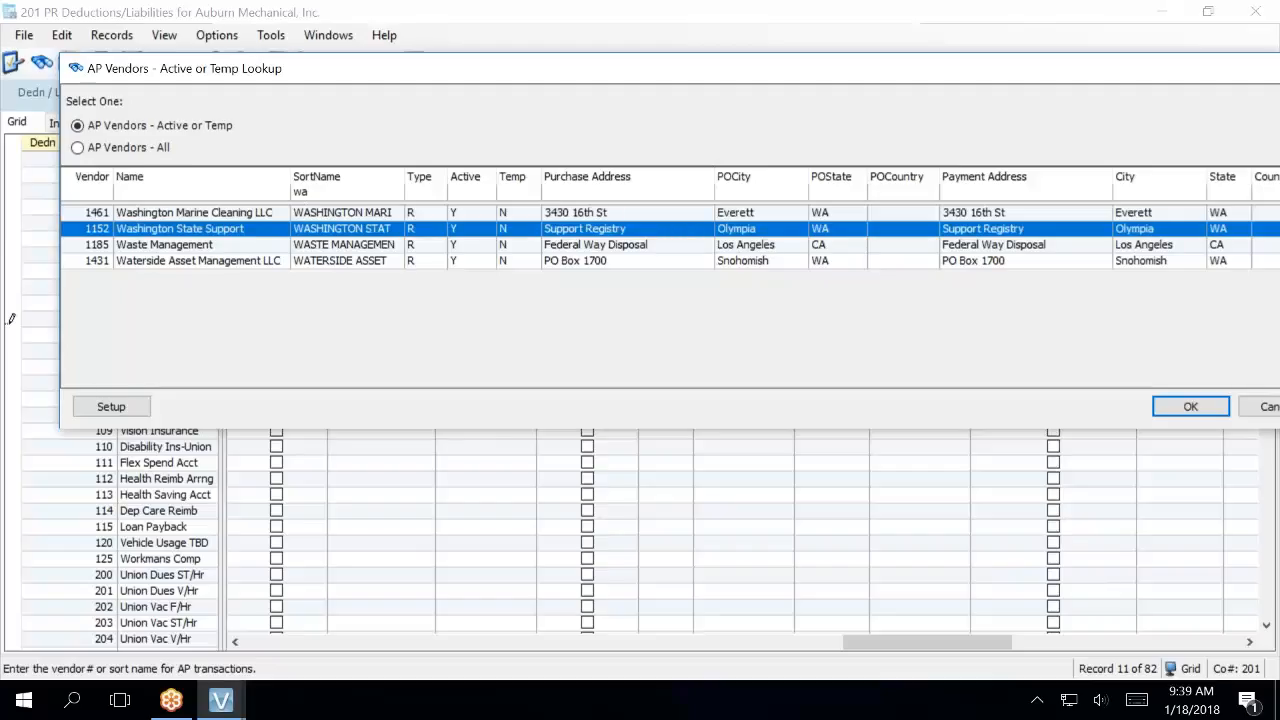
pyautogui.press('Return')
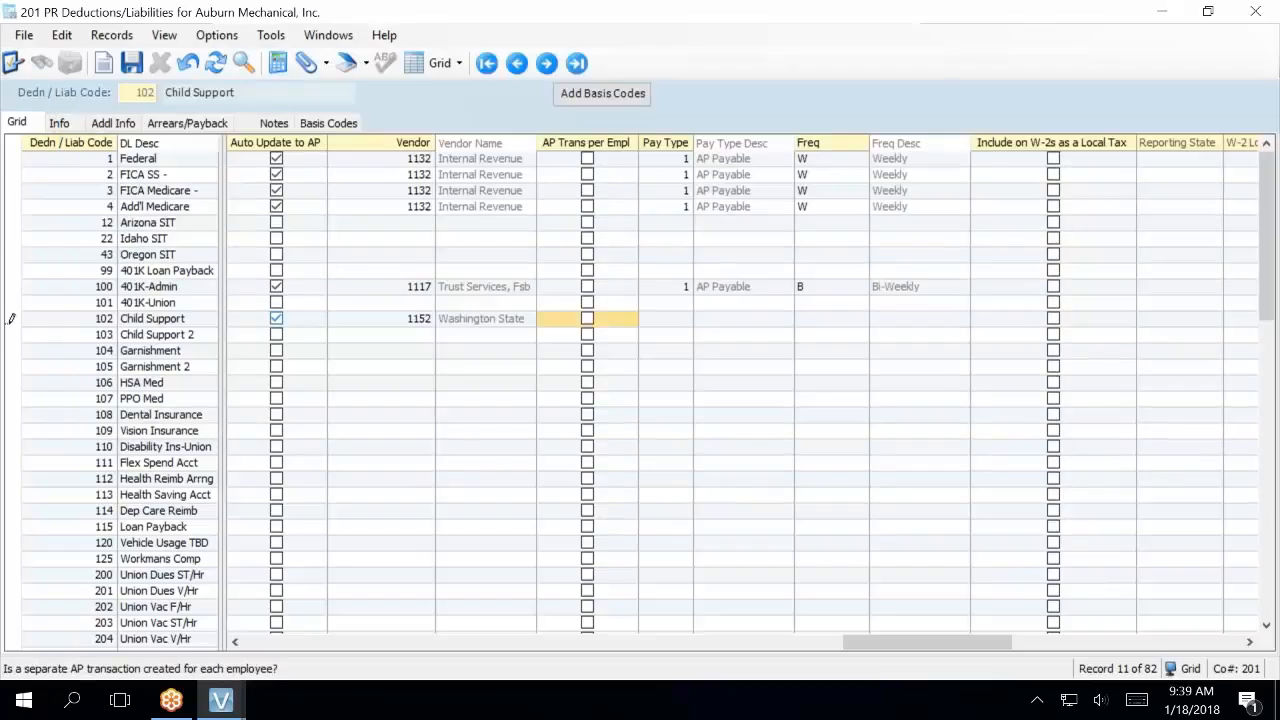
# Set the Child Support code's pay type to 1 (AP Payable) and its frequency to W (Weekly).
pyautogui.press('Tab')
pyautogui.write('1')
pyautogui.press('Tab')
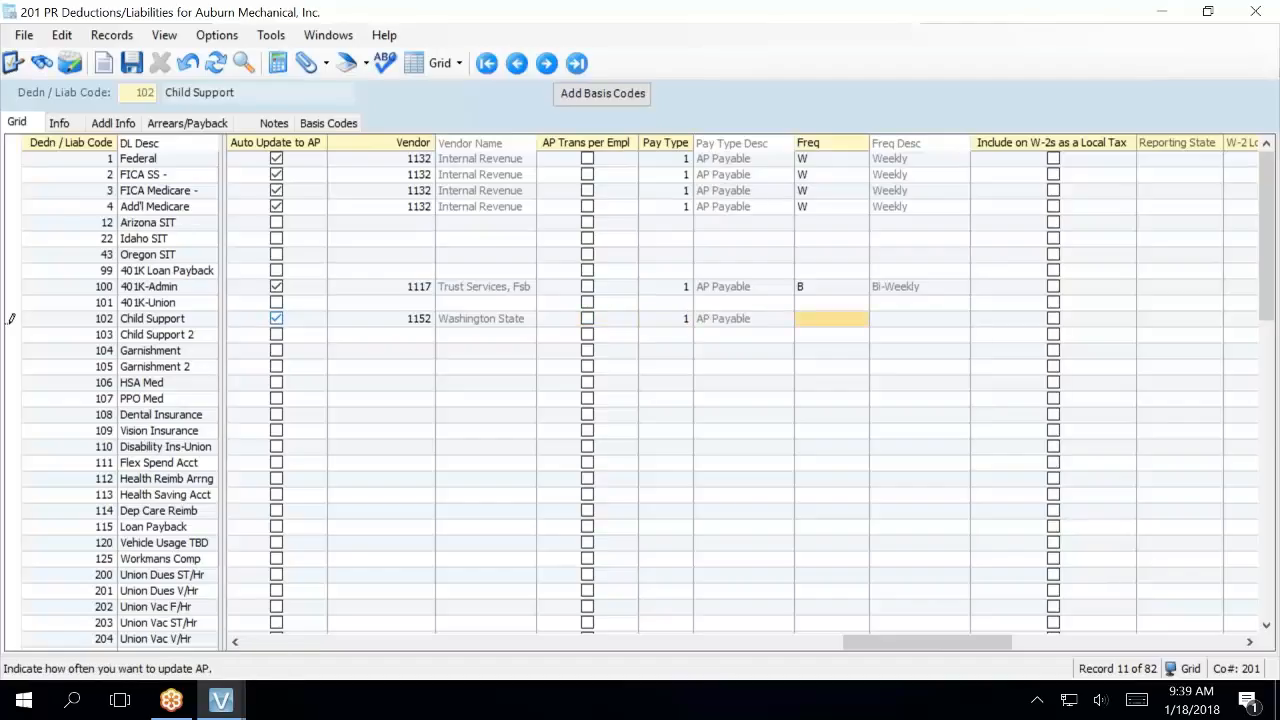
pyautogui.write('W')
pyautogui.press('Tab')
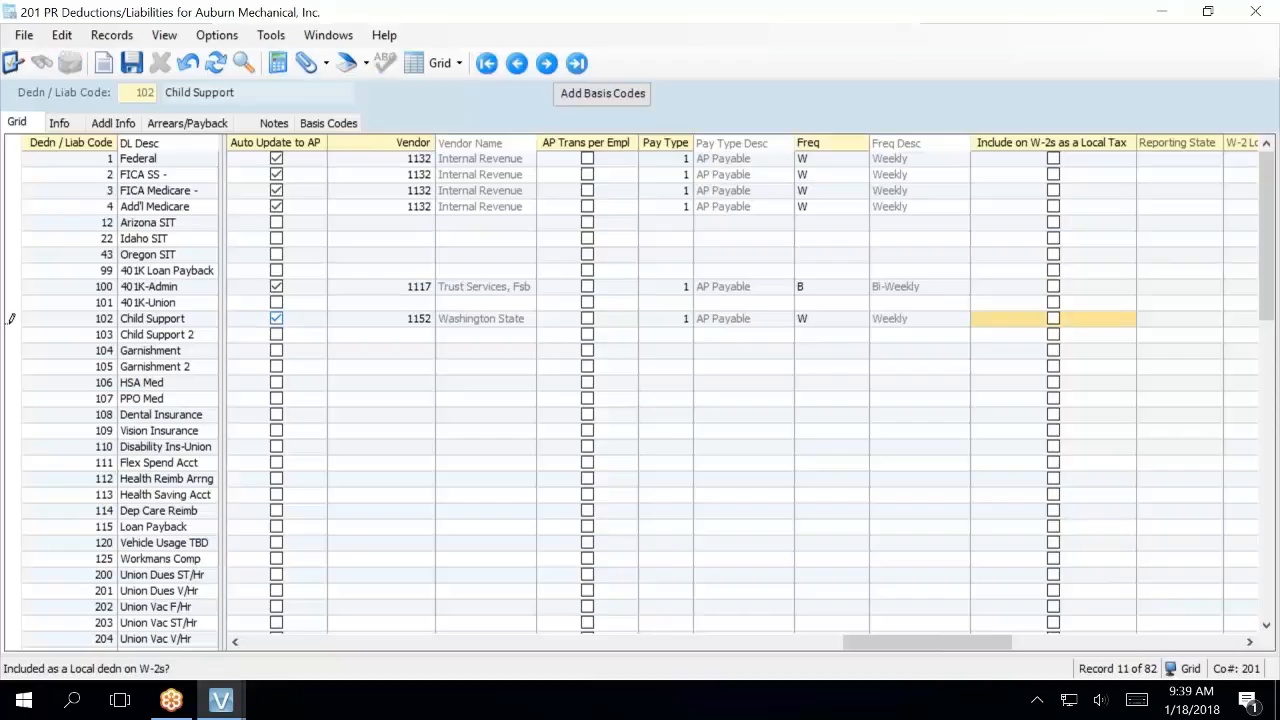
# Turn on Auto Update to AP for code 103 Child Support 2 and set its vendor to 1152 (Washington State Support).
pyautogui.click(276, 337)
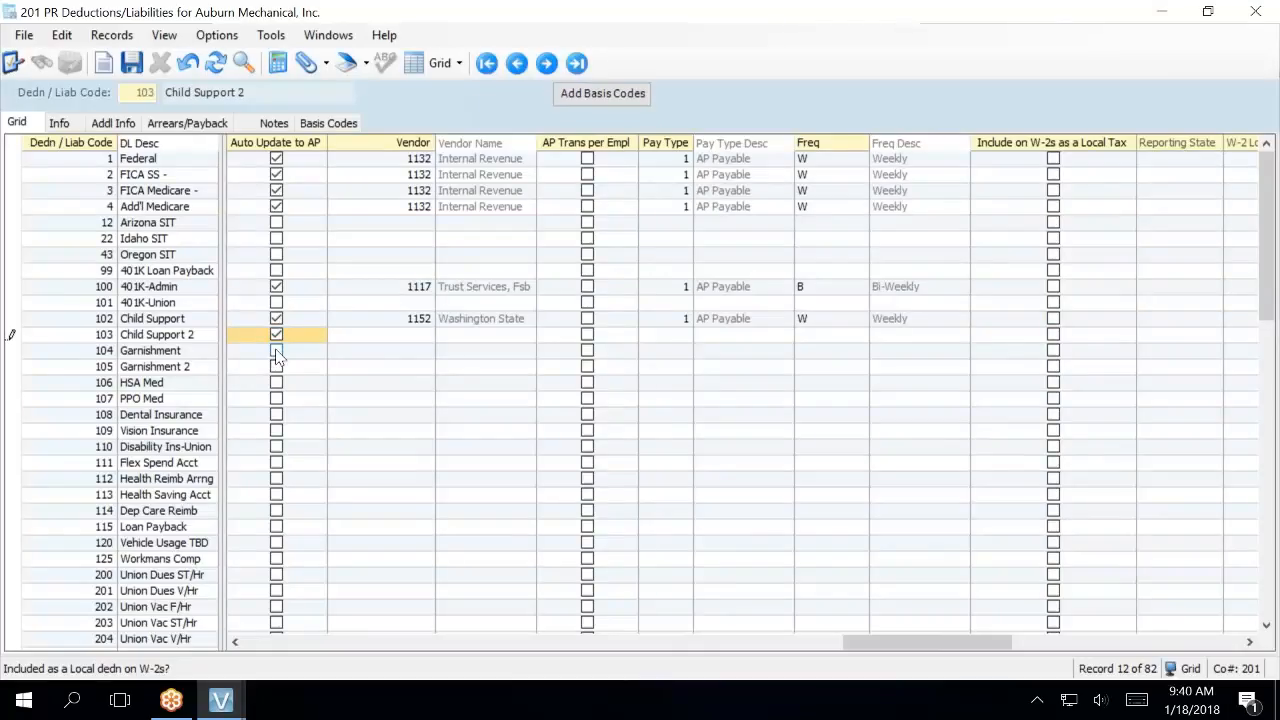
pyautogui.press('Tab')
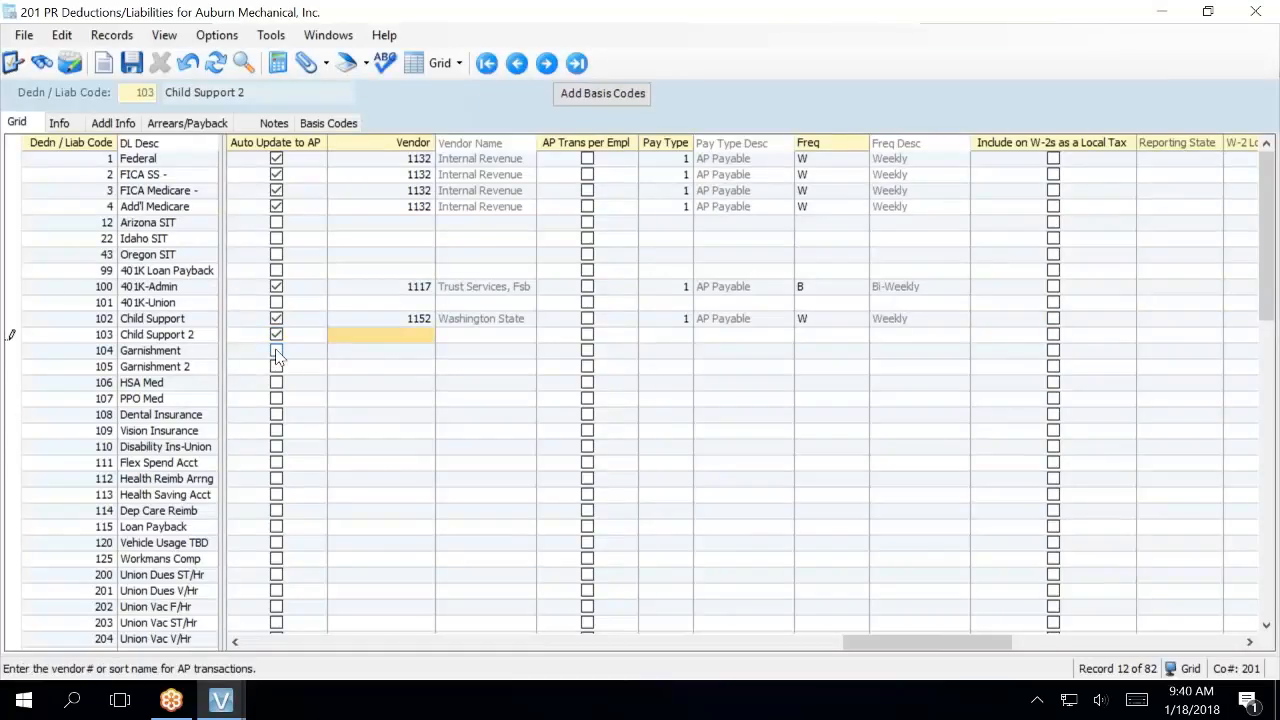
pyautogui.write('1152')
pyautogui.press('Tab')
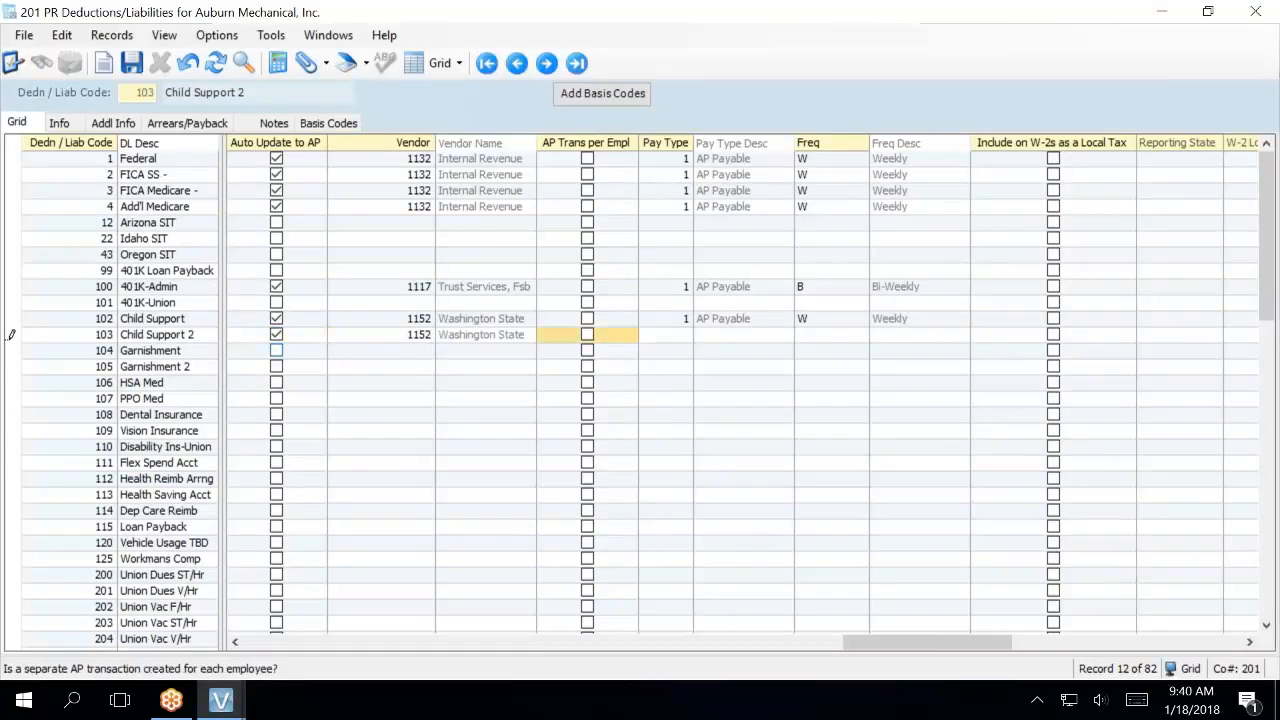
# Set the Child Support 2 code's pay type to 1 (AP Payable) and its frequency to W (Weekly).
pyautogui.press('Tab')
pyautogui.write('1')
pyautogui.press('Tab')
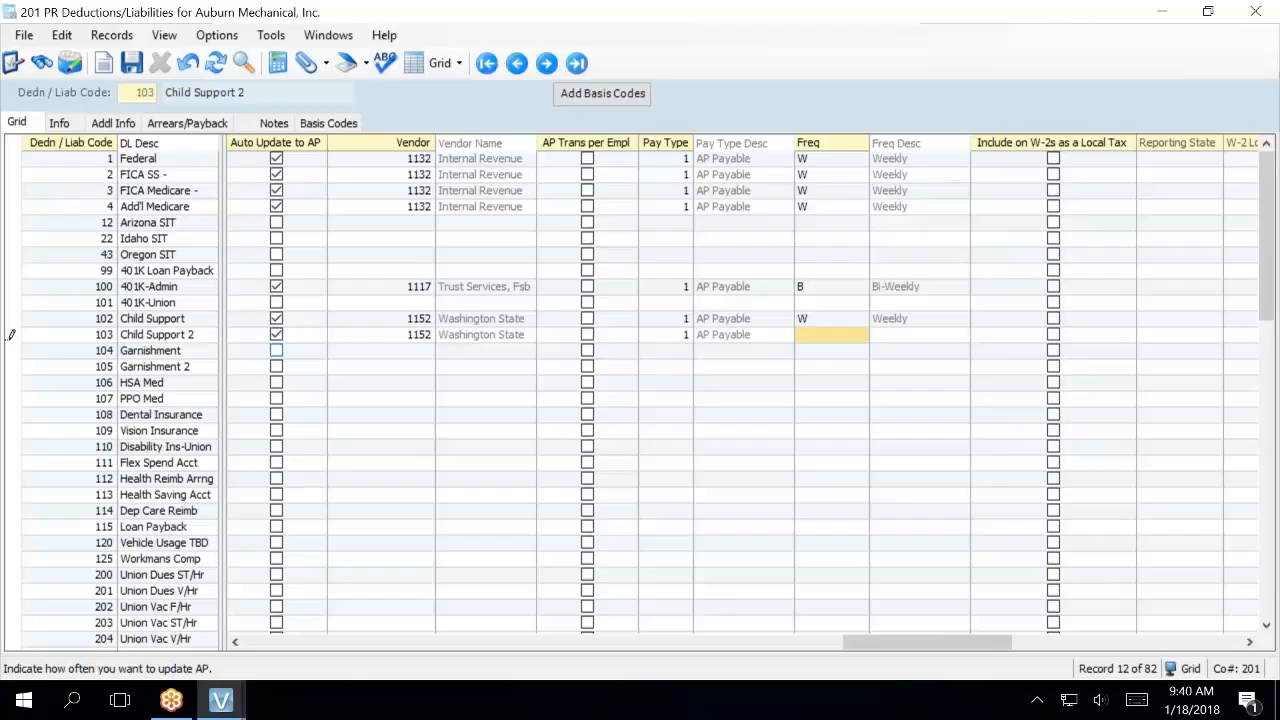
pyautogui.write('W')
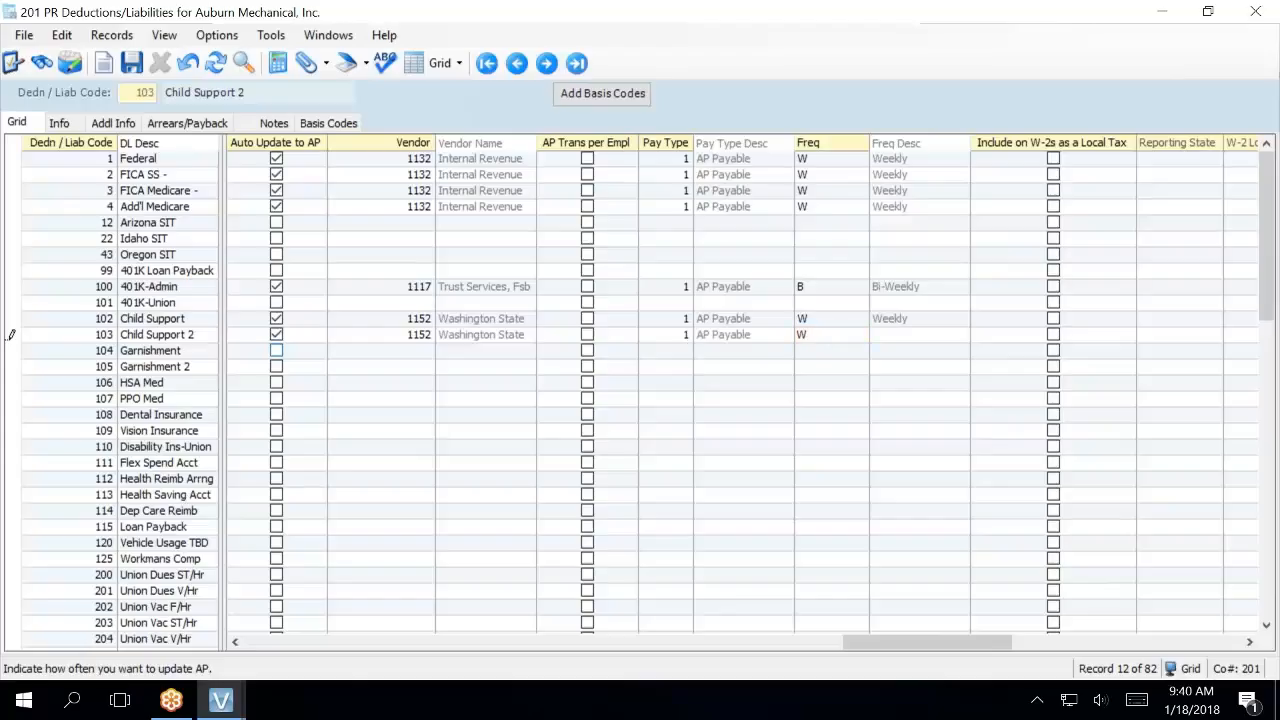
pyautogui.press('Return')
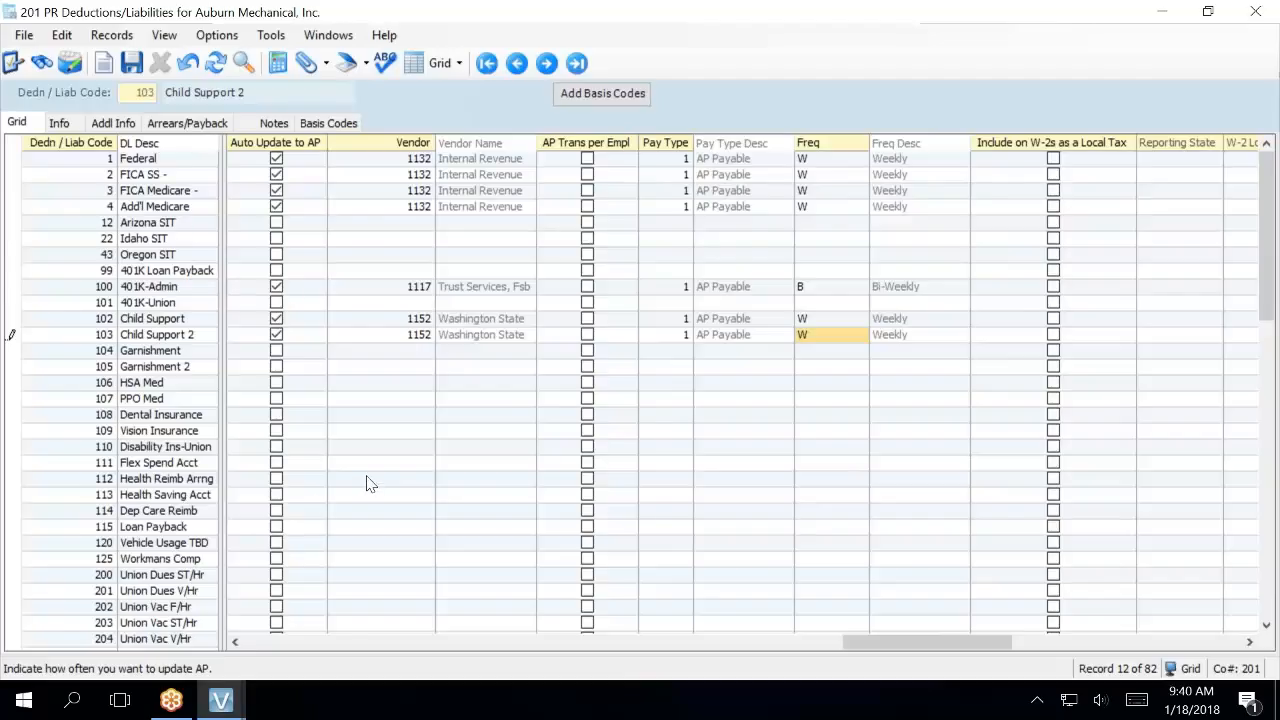
# Turn on Auto Update to AP for code 500 FUTA and set Internal Revenue as its vendor.
pyautogui.scroll(-3, 367, 484)
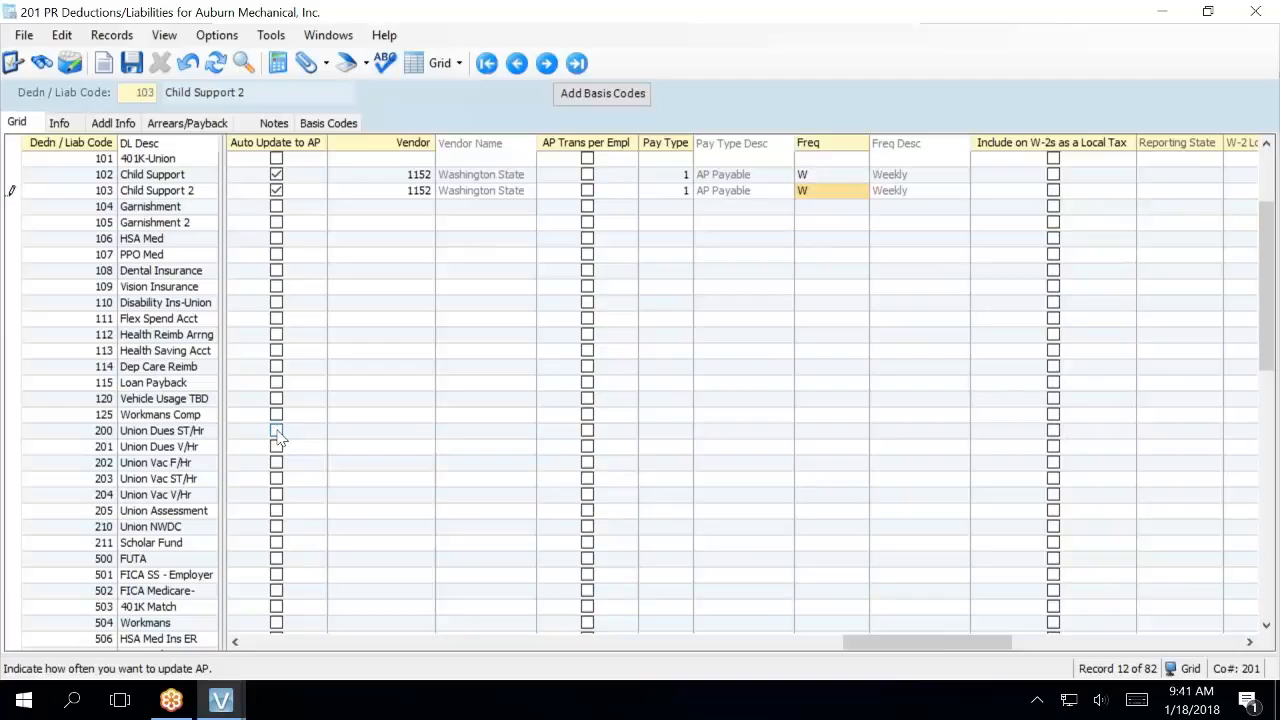
pyautogui.click(279, 561)
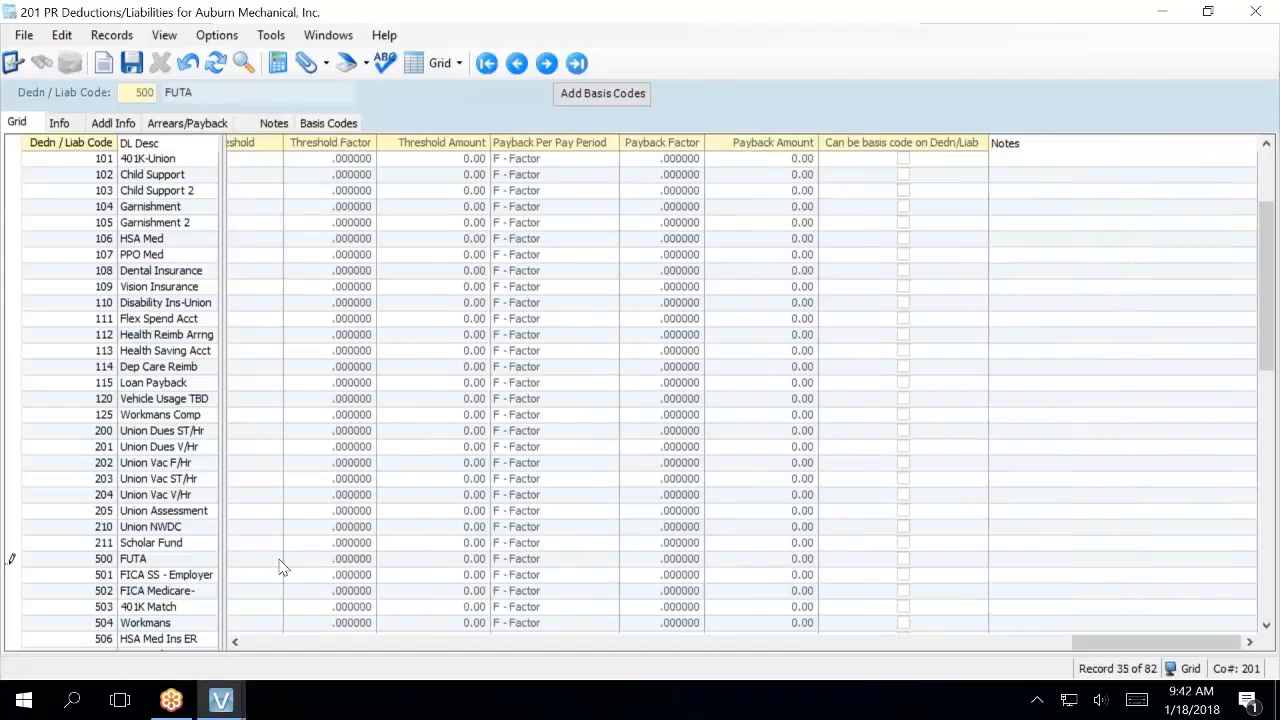
pyautogui.click(470, 643)
pyautogui.click(470, 643)
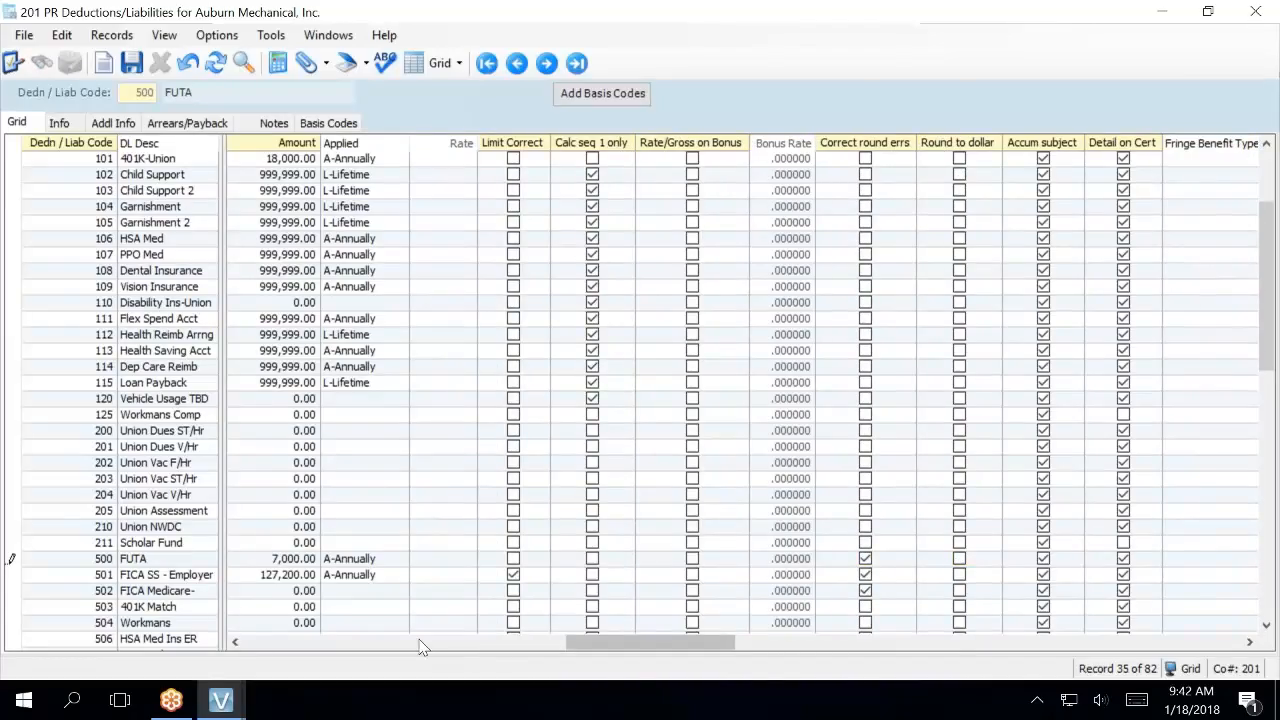
pyautogui.click(420, 643)
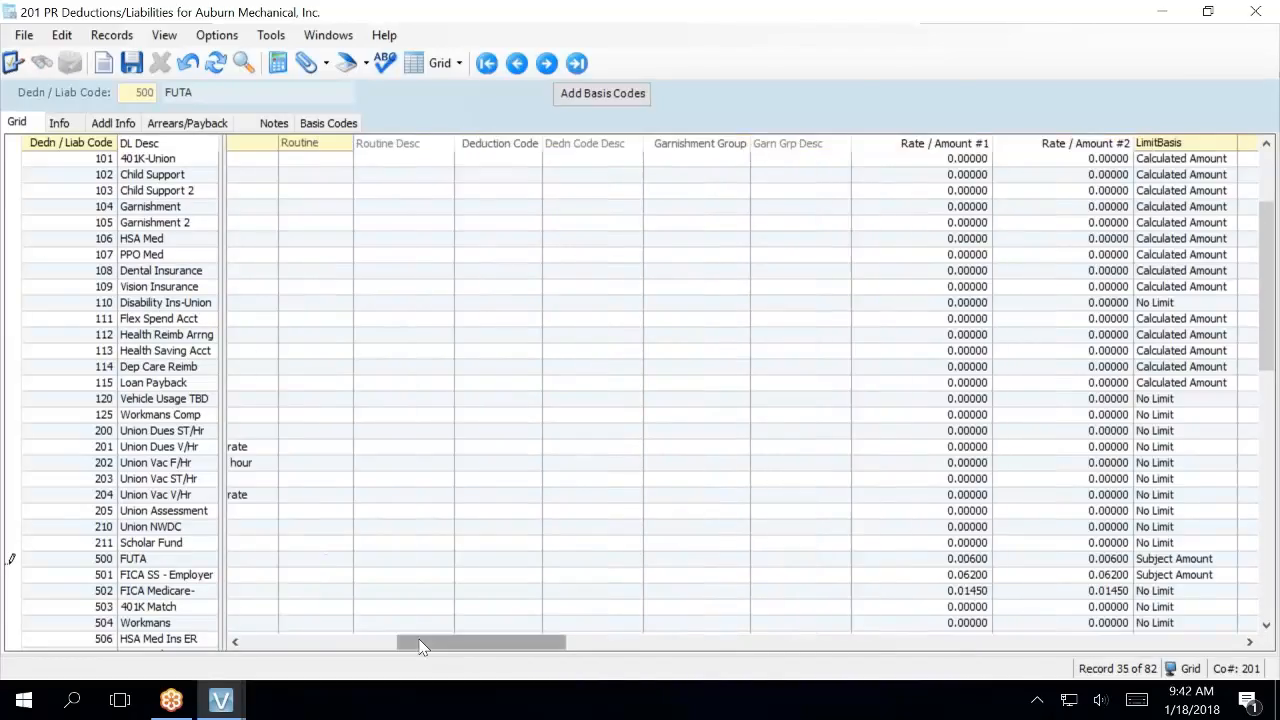
pyautogui.click(355, 644)
pyautogui.moveTo(352, 645); pyautogui.dragTo(955, 655)
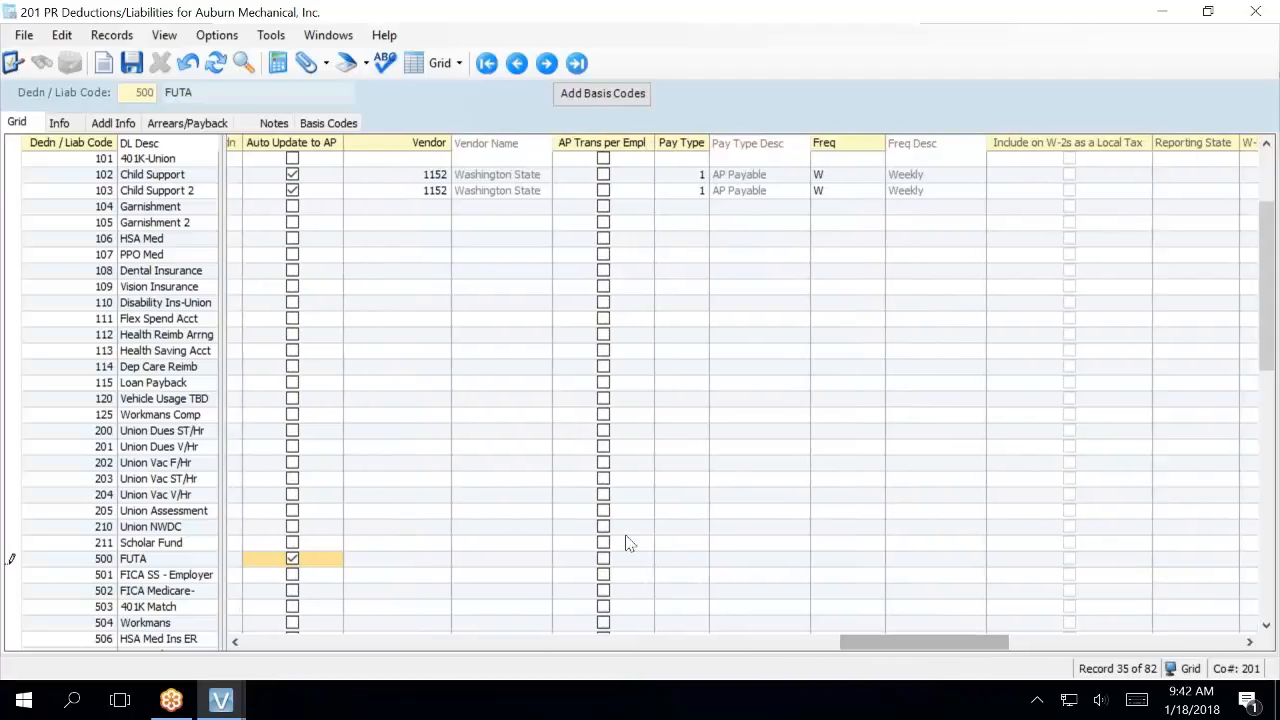
pyautogui.click(432, 563)
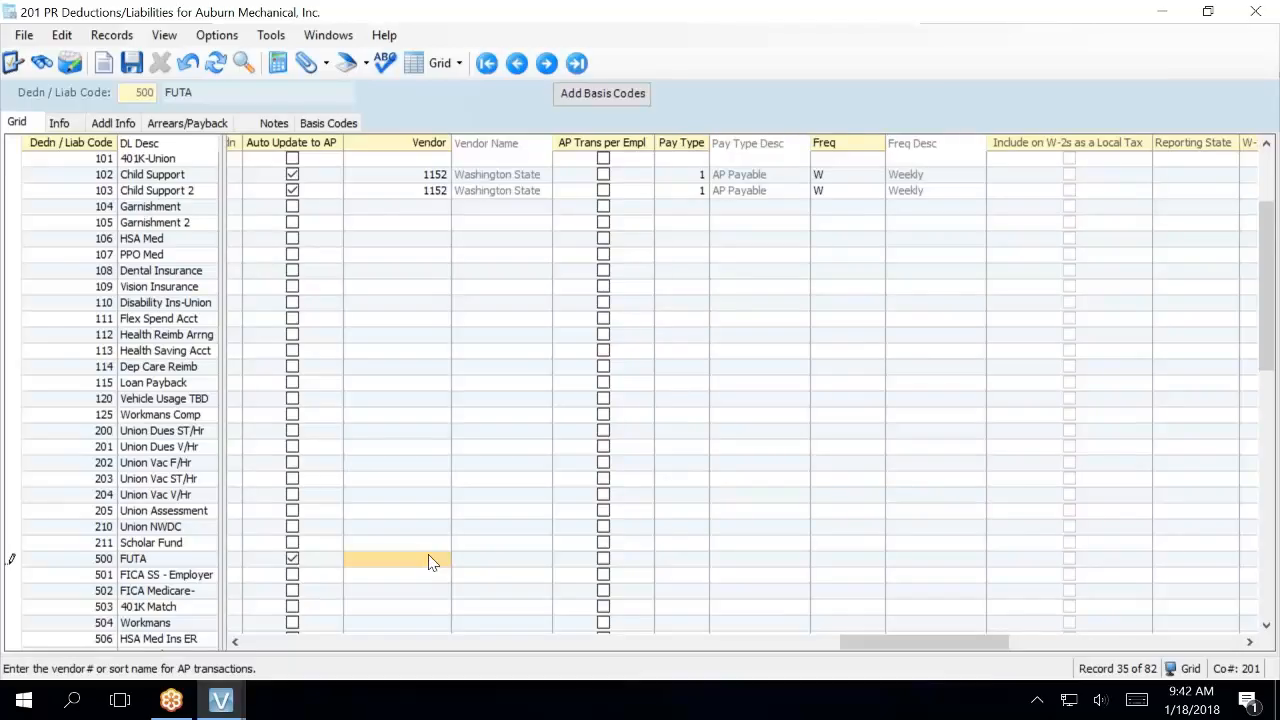
pyautogui.click(432, 563)
pyautogui.write('inter')
pyautogui.write('n')
pyautogui.press('Tab')
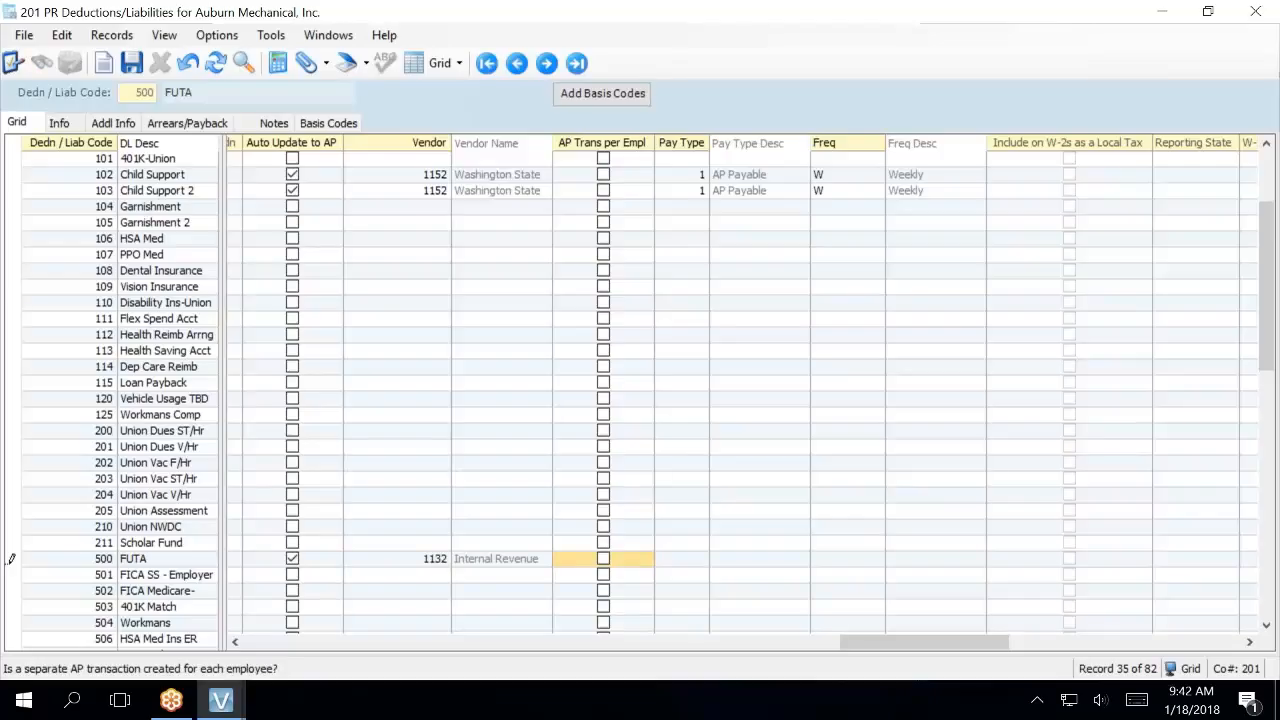
# Set the FUTA code's pay type to 1 (AP Payable) and its frequency to W (Weekly).
pyautogui.press('Tab')
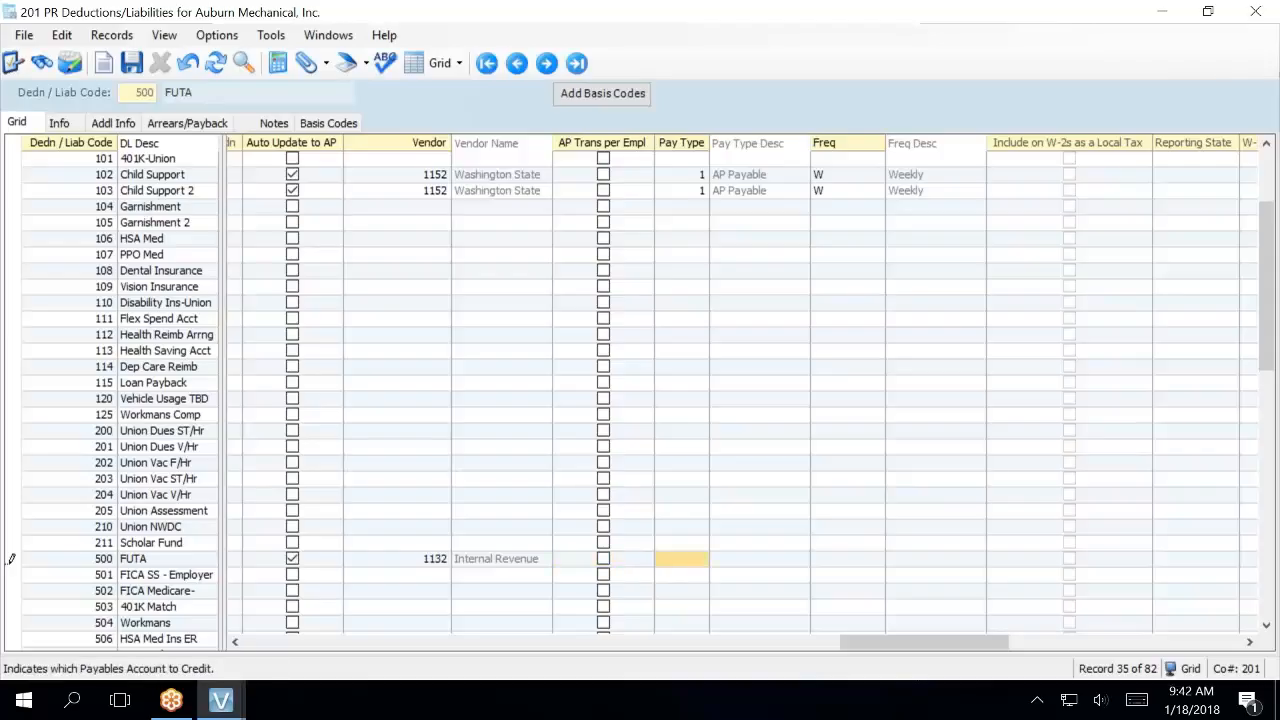
pyautogui.write('1')
pyautogui.press('Tab')
pyautogui.write('W')
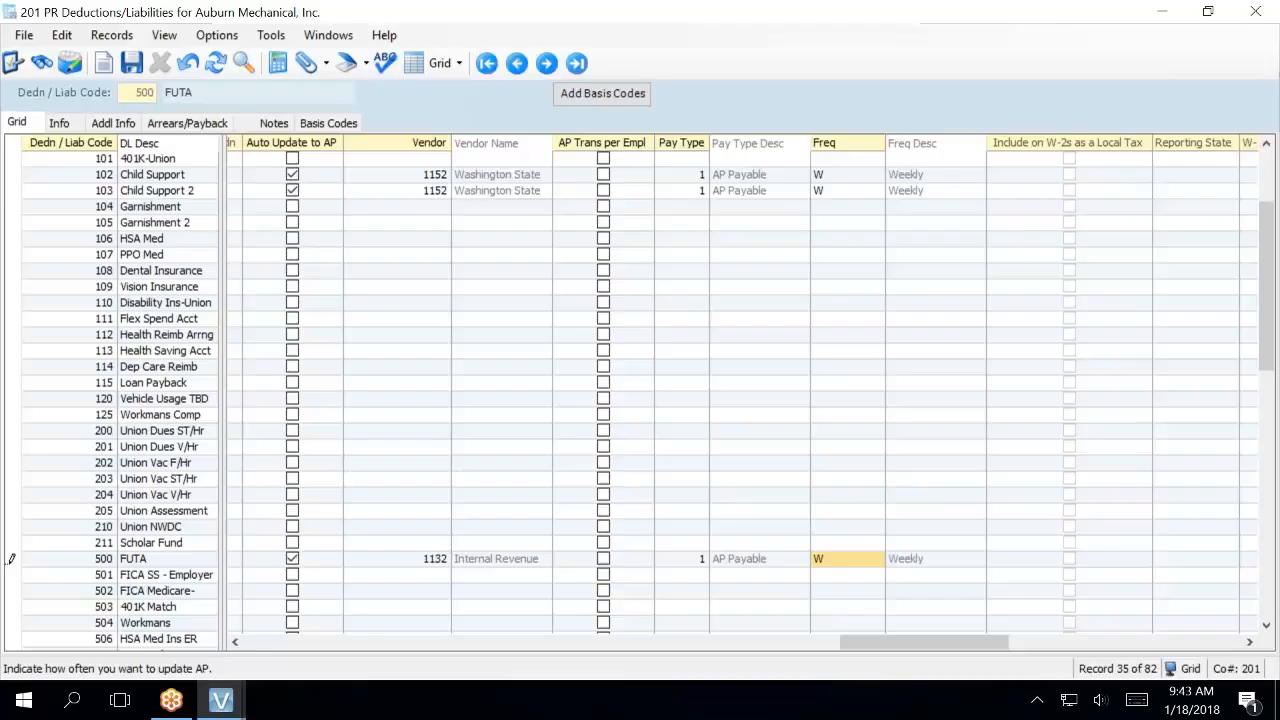
# Turn on Auto Update to AP for code 501 FICA SS - Employer and set its vendor to 1132 (Internal Revenue).
pyautogui.click(292, 575)
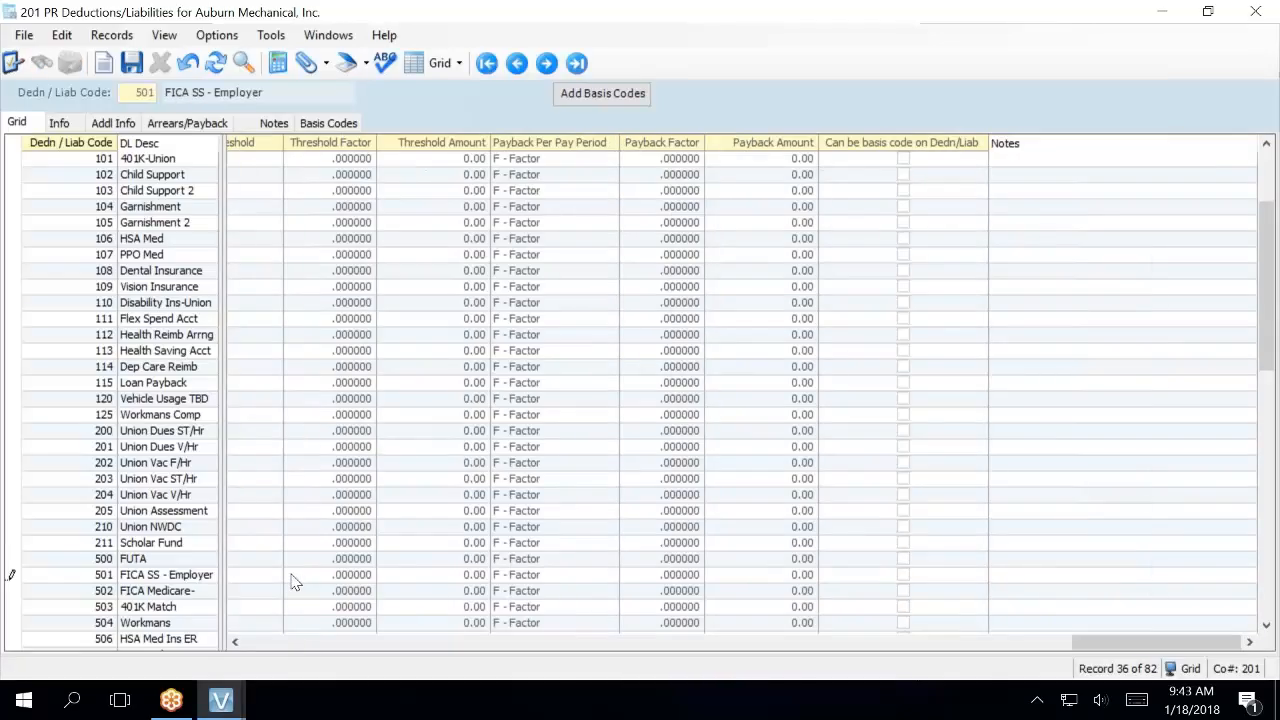
pyautogui.click(296, 642)
pyautogui.click(296, 642)
pyautogui.click(296, 642)
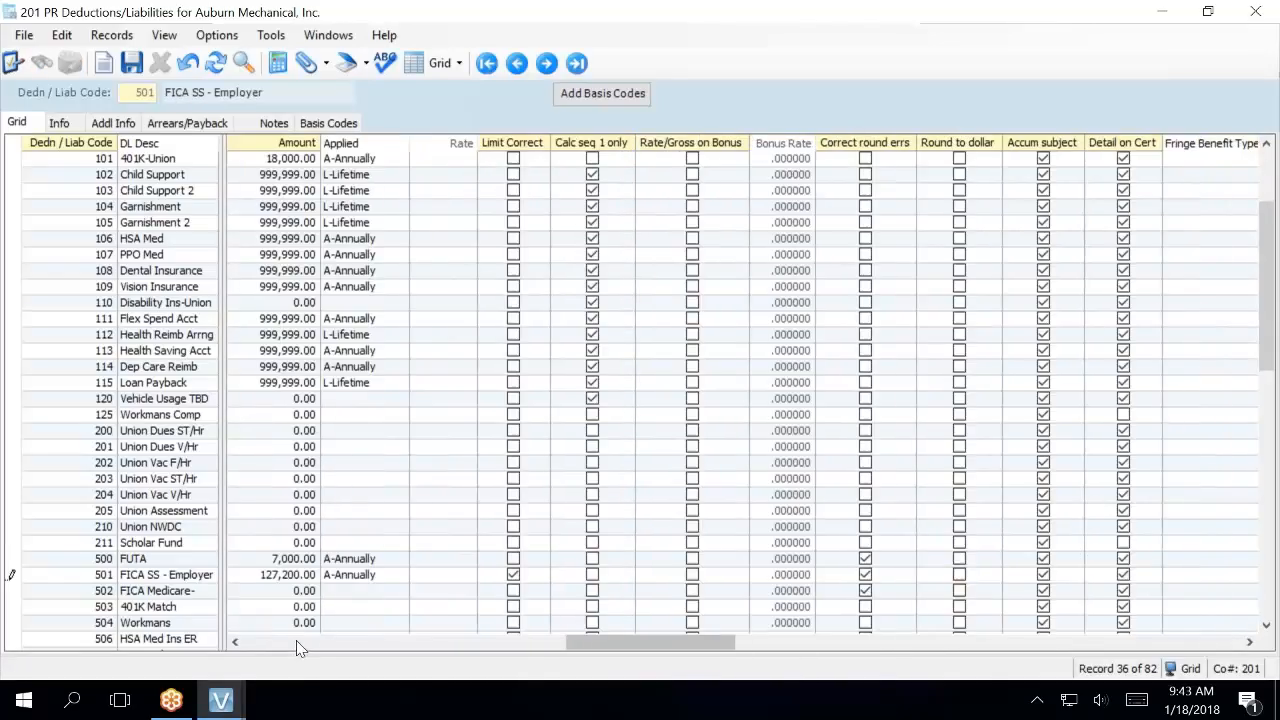
pyautogui.click(791, 643)
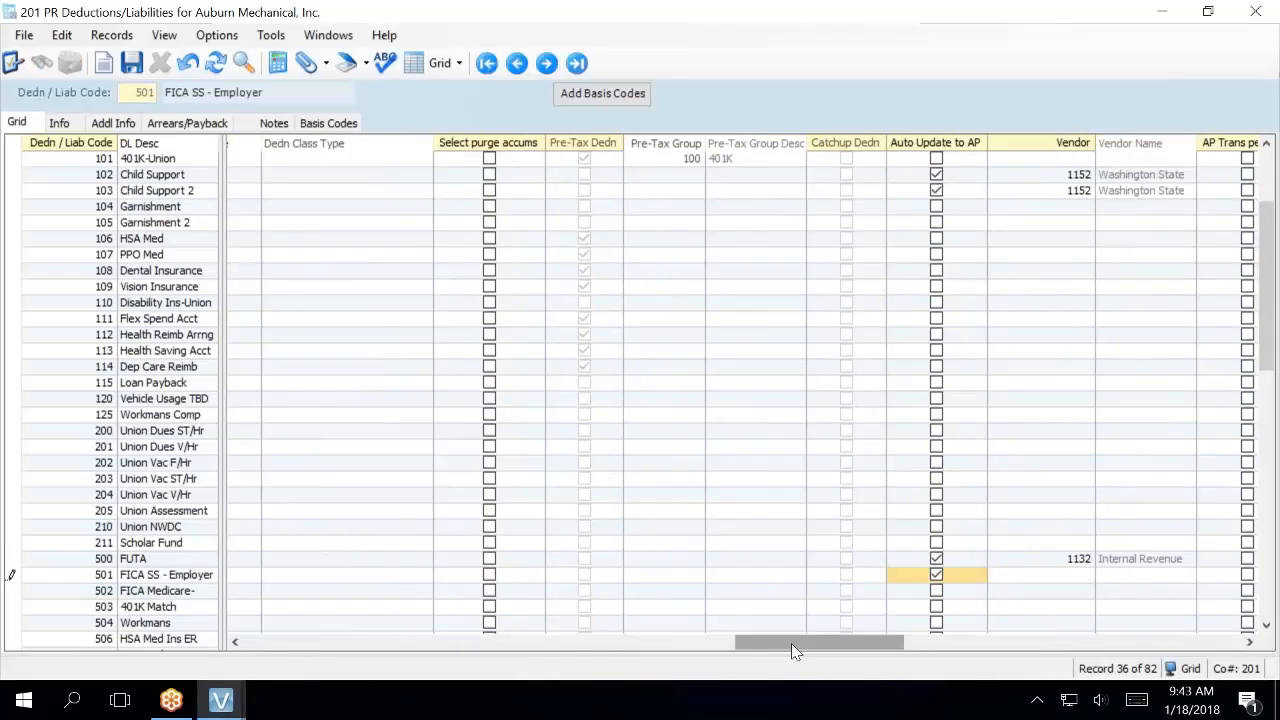
pyautogui.click(916, 642)
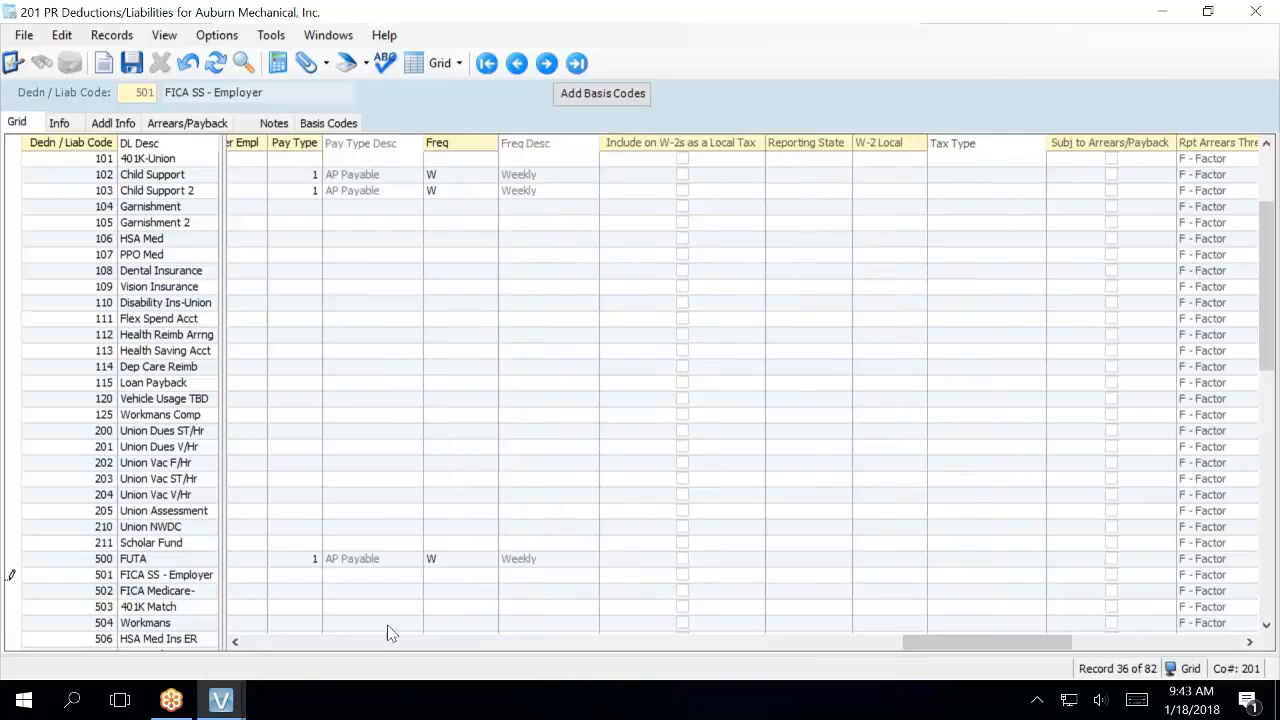
pyautogui.click(237, 642)
pyautogui.click(237, 642)
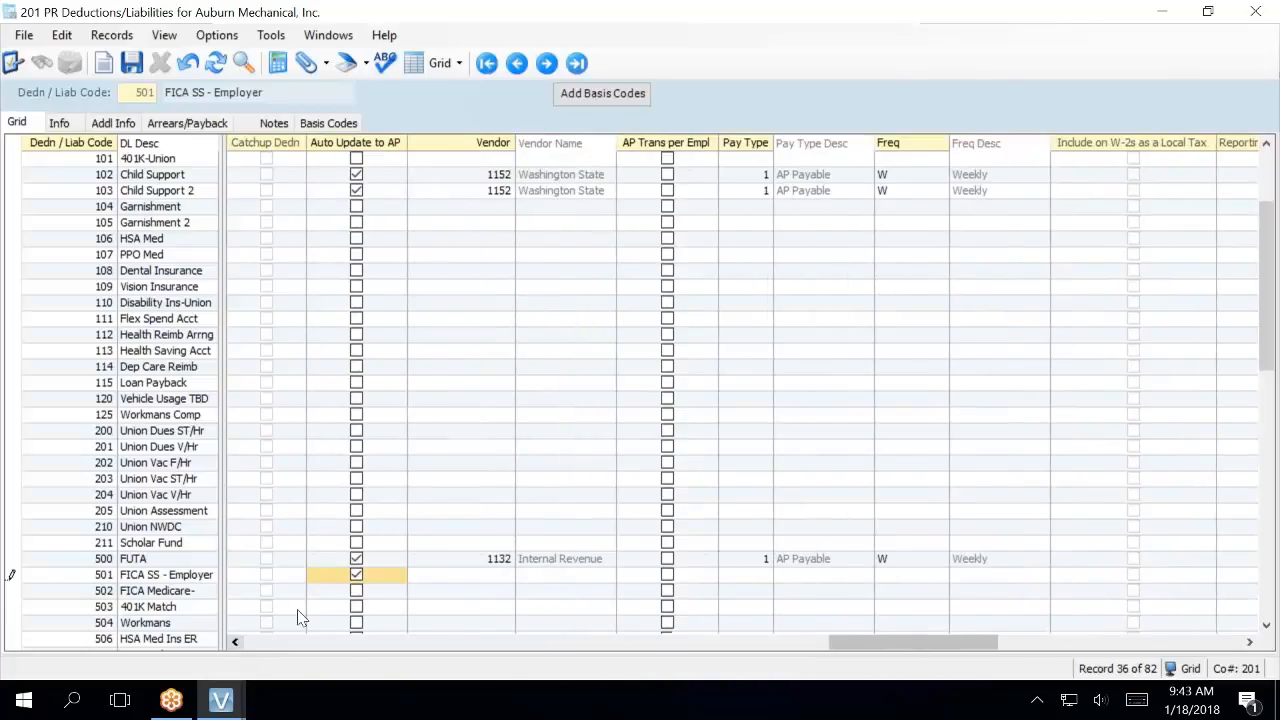
pyautogui.click(421, 585)
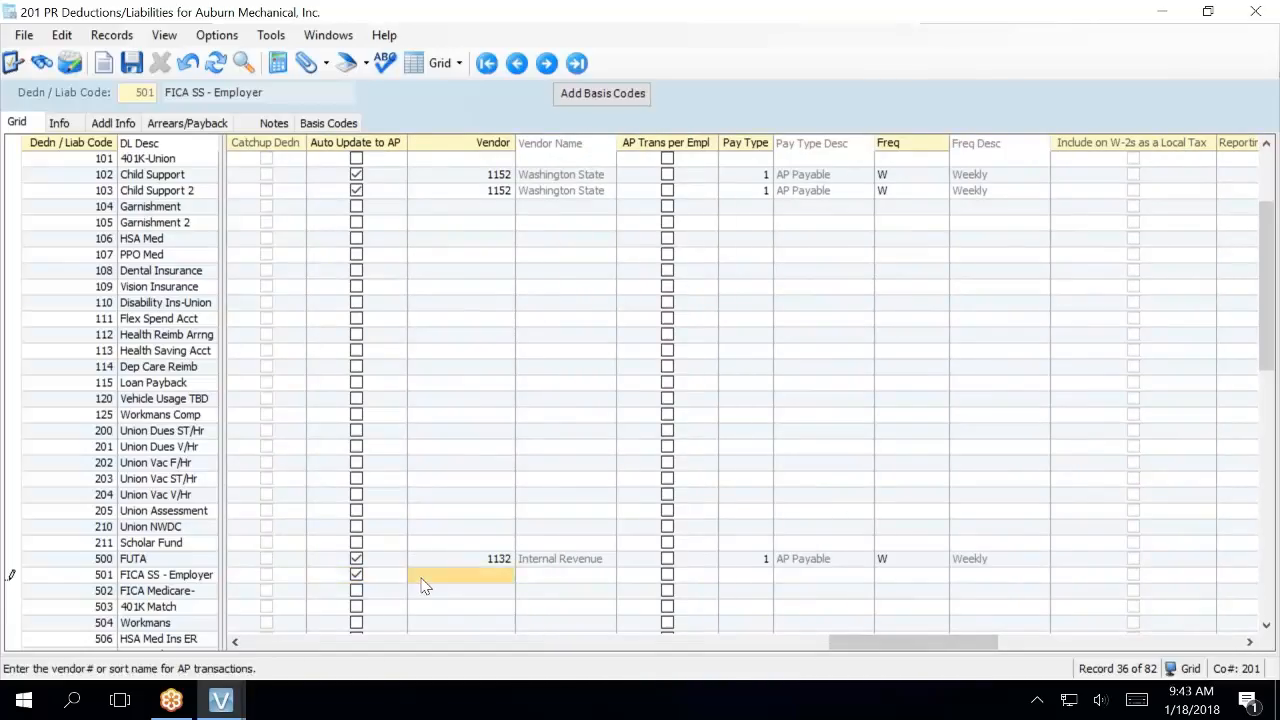
pyautogui.write('1132')
pyautogui.press('Return')
# Set the FICA SS - Employer code's pay type to 1 (AP Payable) and its frequency to W (Weekly).
pyautogui.press('Return')
pyautogui.write('W')
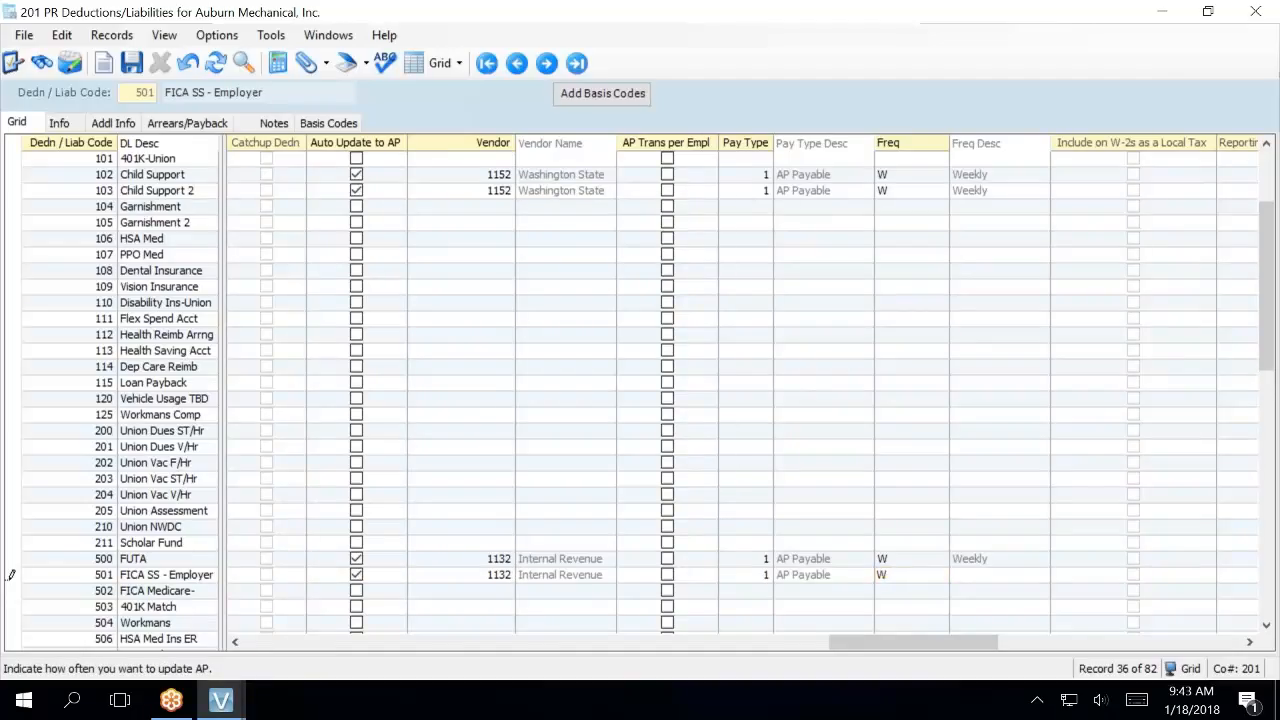
pyautogui.press('Return')
# Turn on Auto Update to AP for code 502 FICA Medicare - Employer and set its vendor to 1132 (Internal Revenue).
pyautogui.click(358, 592)
pyautogui.click(357, 645)
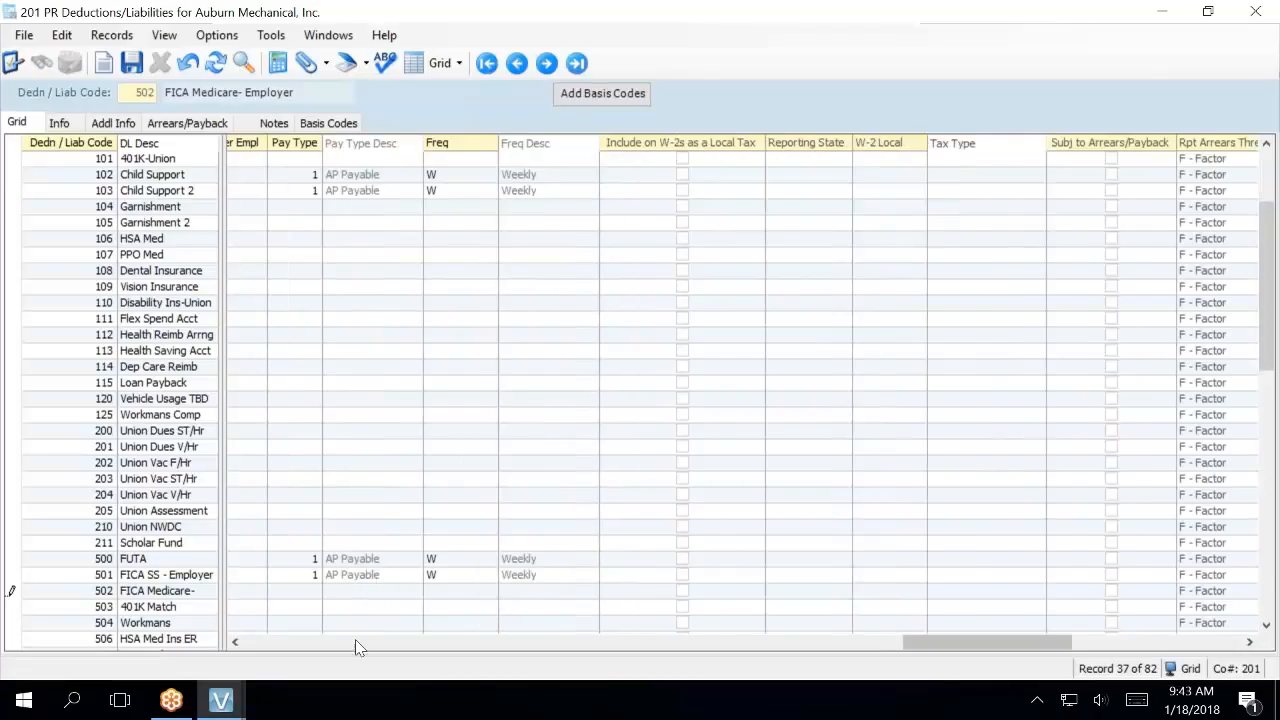
pyautogui.click(357, 645)
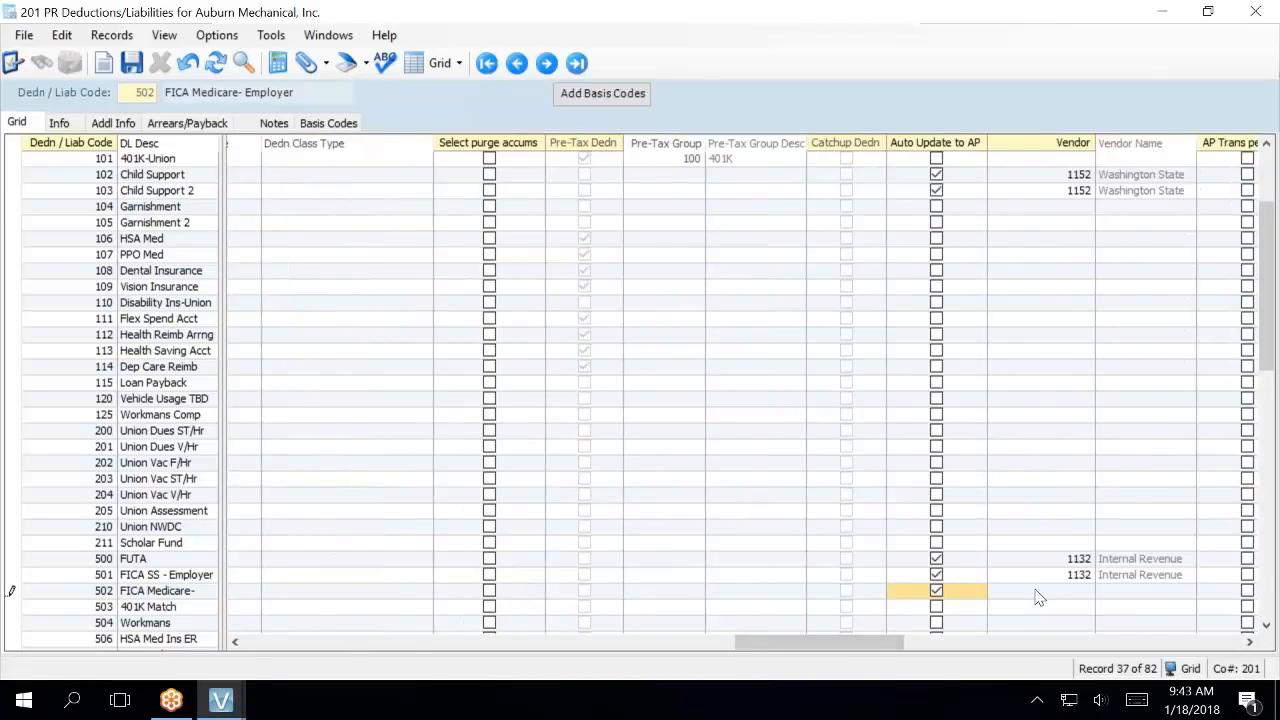
pyautogui.click(1037, 597)
pyautogui.write('1132')
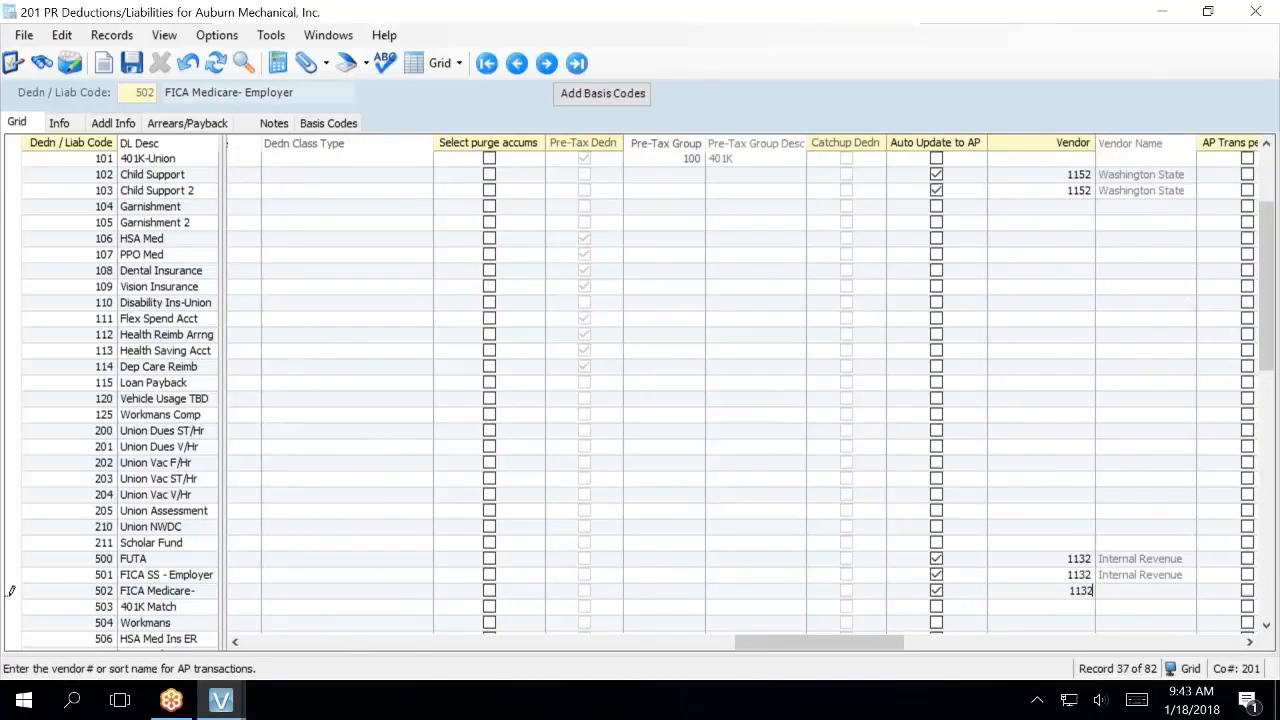
pyautogui.press('Tab')
# Set the FICA Medicare - Employer code's pay type to 1 (AP Payable) and frequency to W (Weekly), and save the record.
pyautogui.press('Tab')
pyautogui.write('1')
pyautogui.press('Tab')
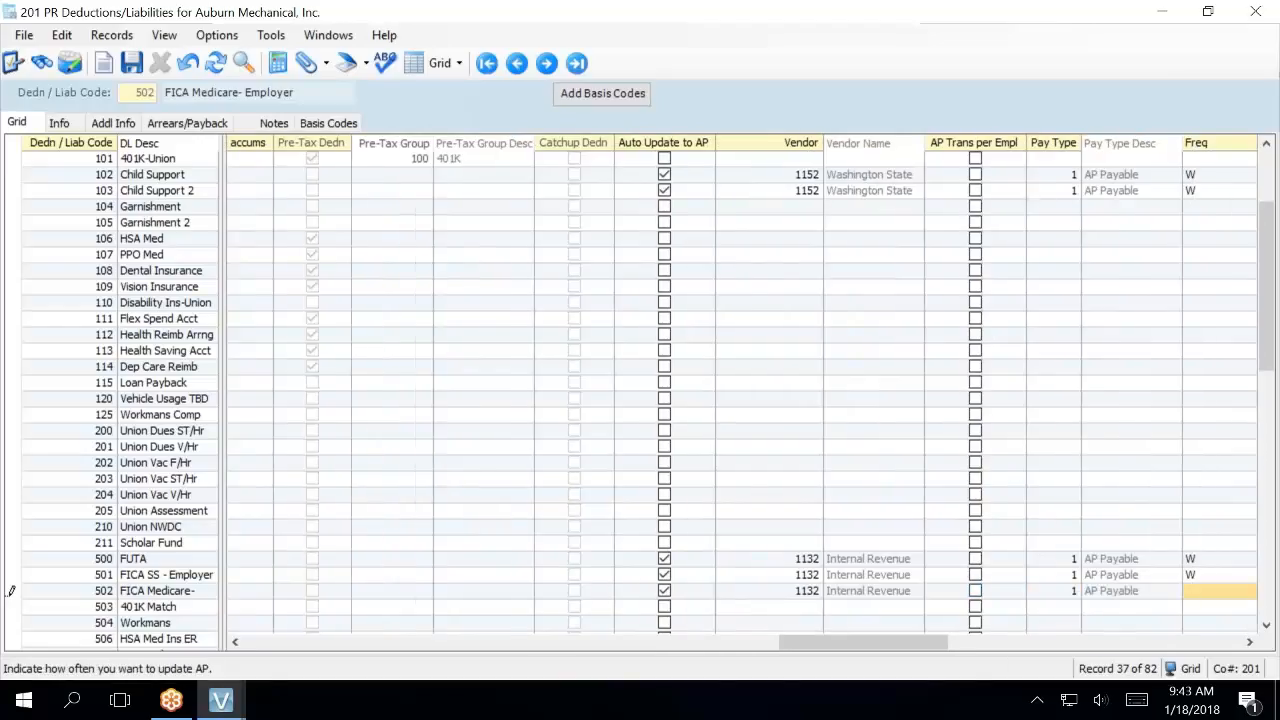
pyautogui.write('W')
pyautogui.press('Tab')
pyautogui.click(131, 62)
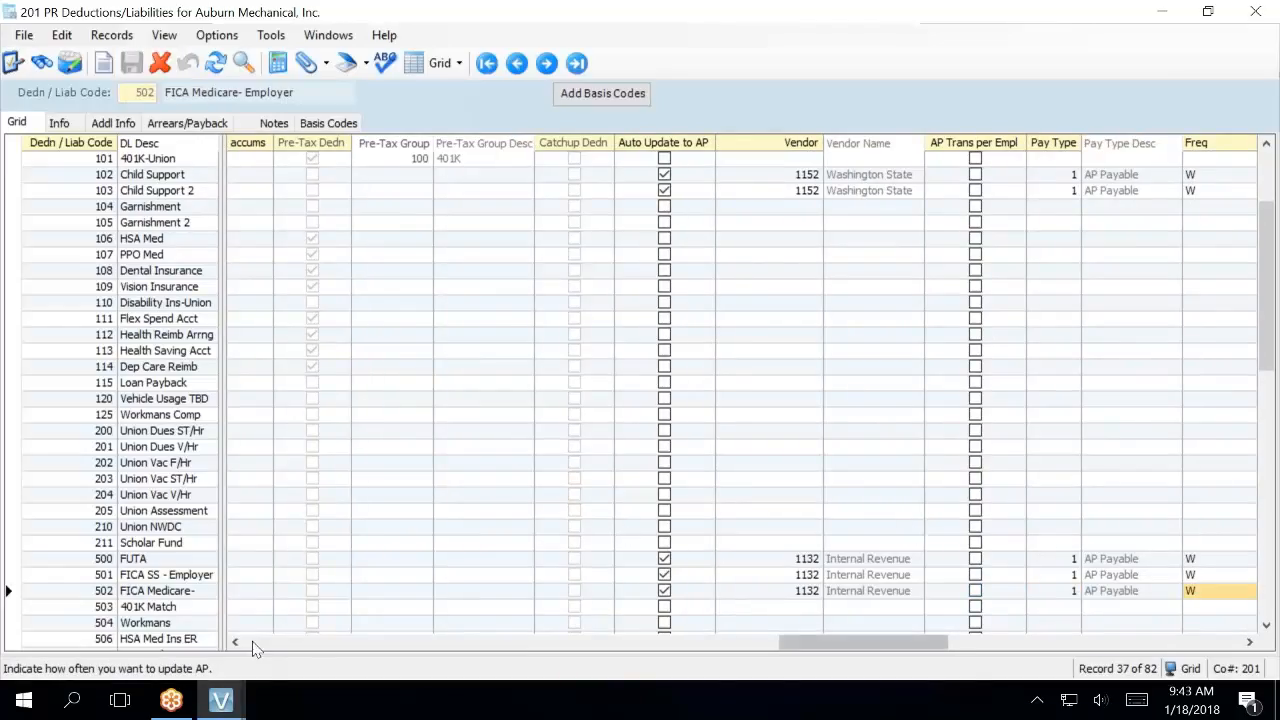
# Review the AP update, vendor, pay type and frequency columns for the employer tax codes and the remaining liability codes.
pyautogui.click(1250, 642)
pyautogui.click(1250, 642)
pyautogui.click(1250, 642)
pyautogui.click(1250, 642)
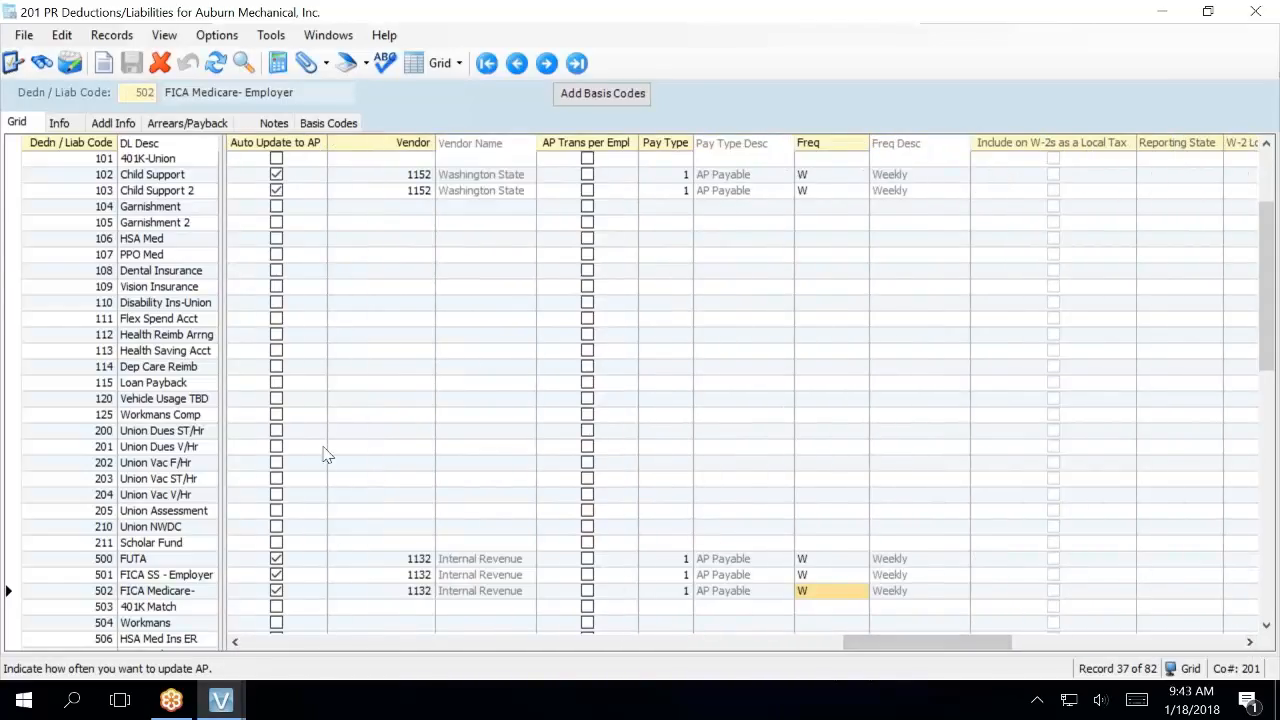
pyautogui.scroll(-5, 323, 455)
pyautogui.scroll(-3, 323, 455)
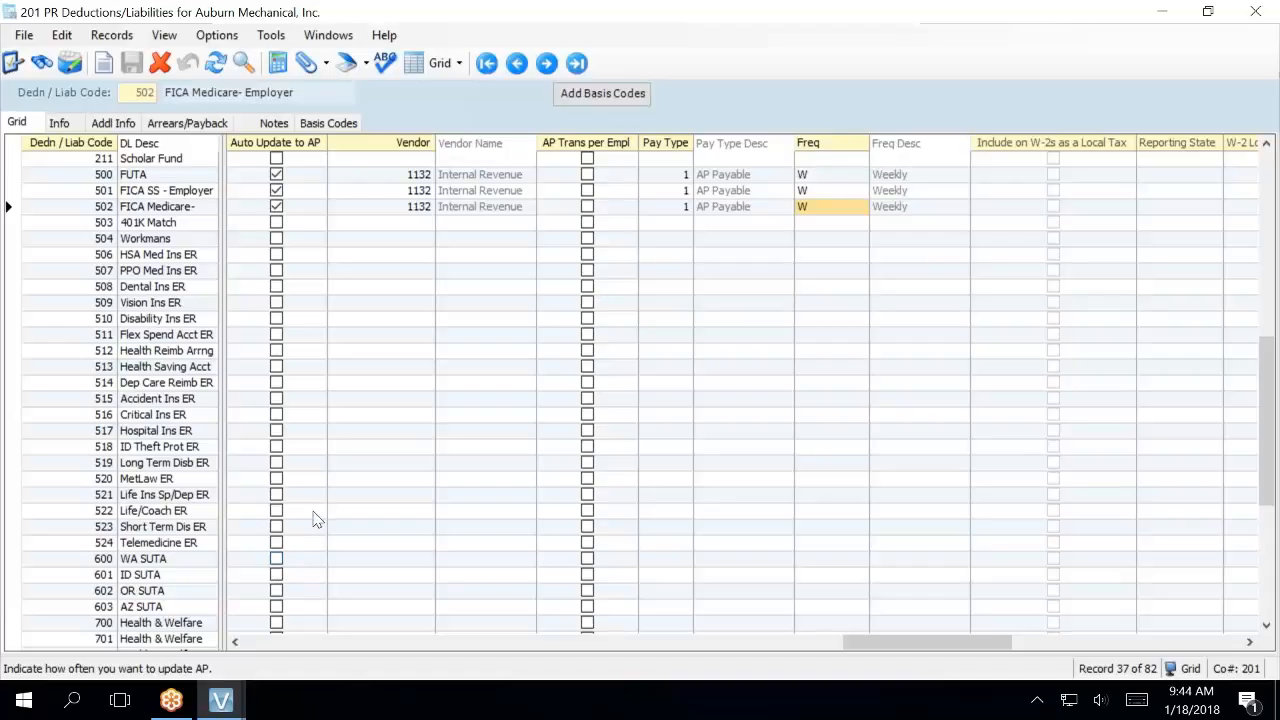
pyautogui.scroll(-1, 323, 505)
pyautogui.scroll(-2, 323, 505)
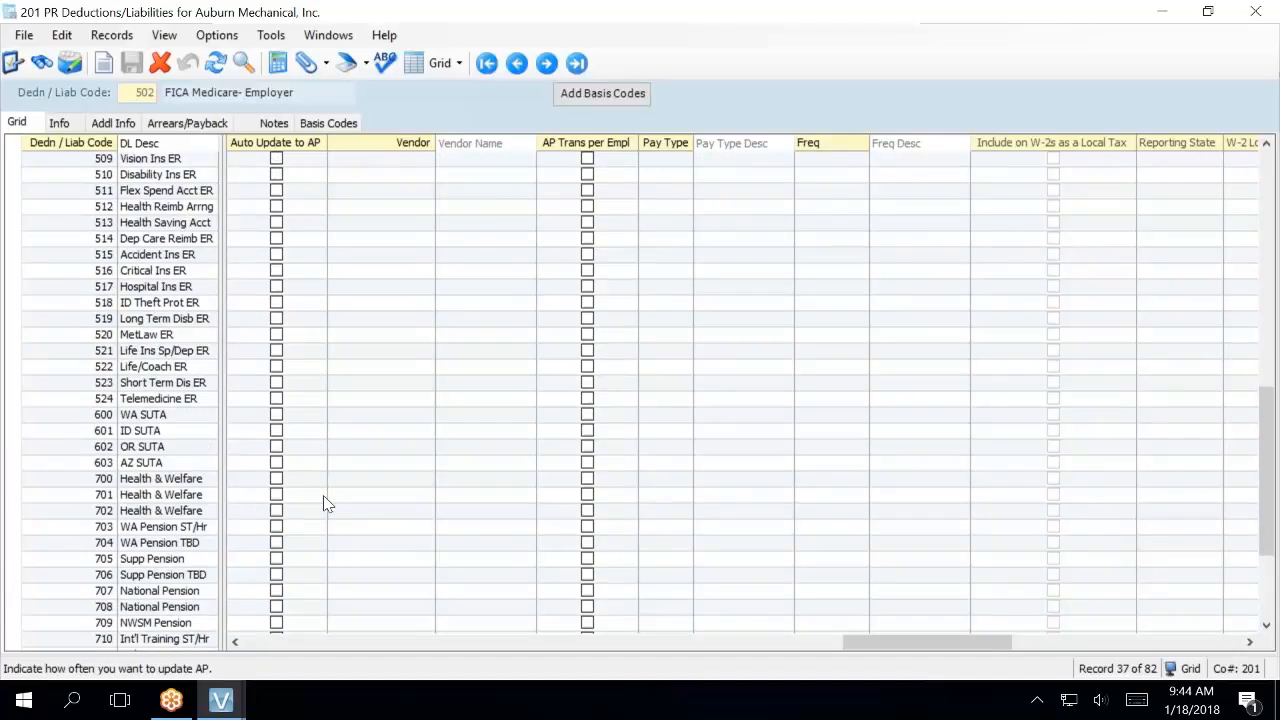